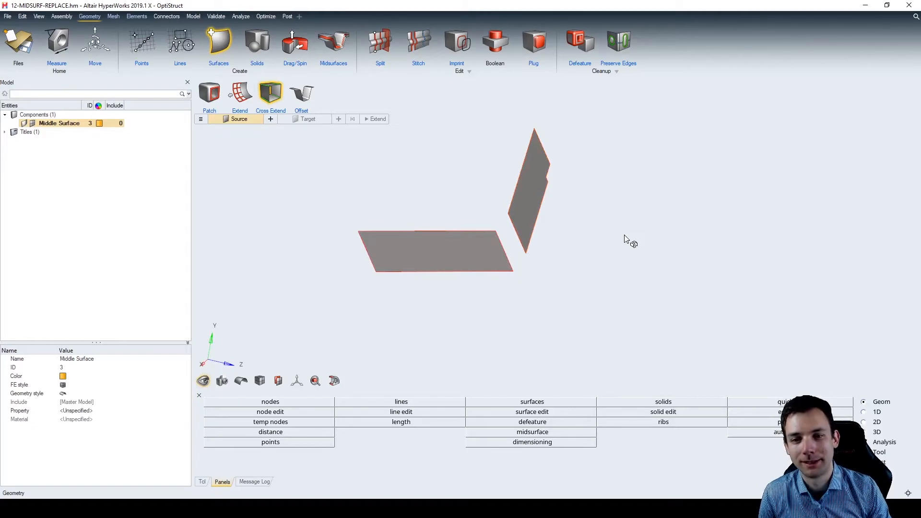
Cross-extend the horizontal and upright surfaces until they meet, and undo the extension.
key("Escape")
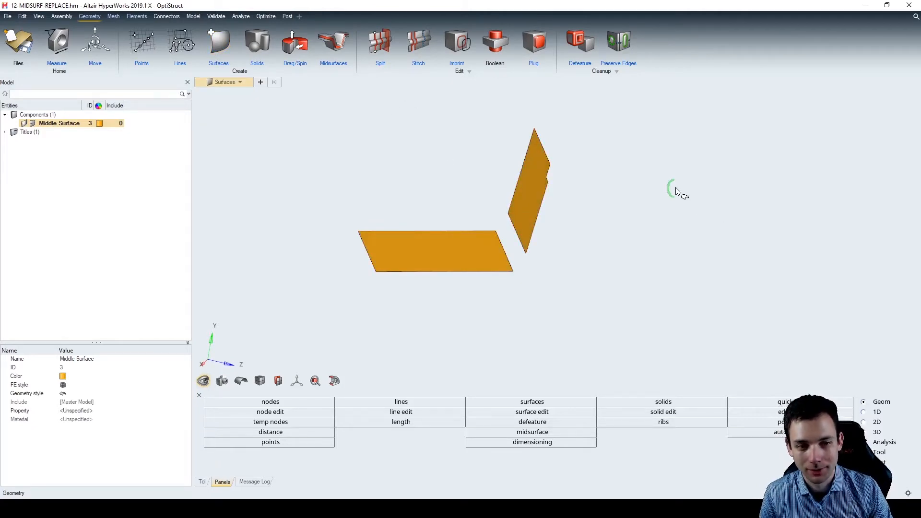
mouse_move(676, 191)
left_mouse_down("ctrl")
mouse_move(653, 174)
mouse_move(657, 200)
mouse_move(676, 208)
left_mouse_up("ctrl")
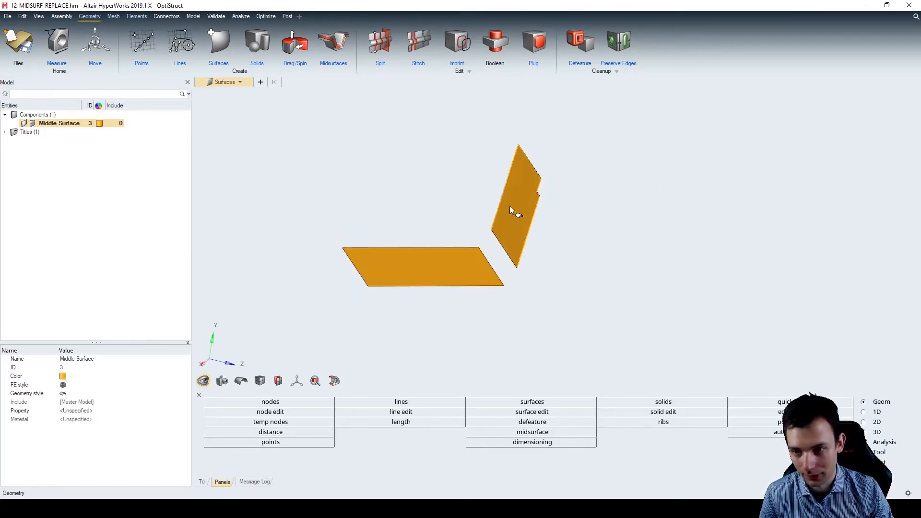
right_click(674, 230)
left_click(591, 186)
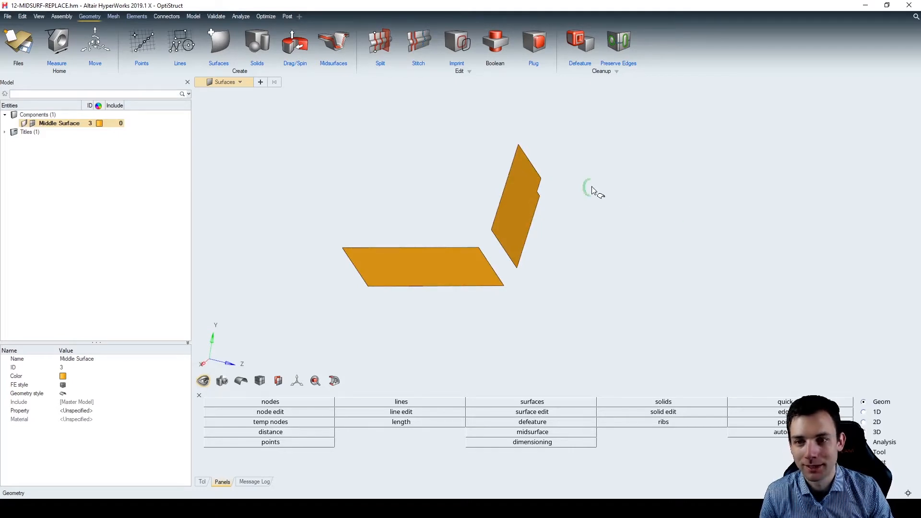
mouse_move(229, 57)
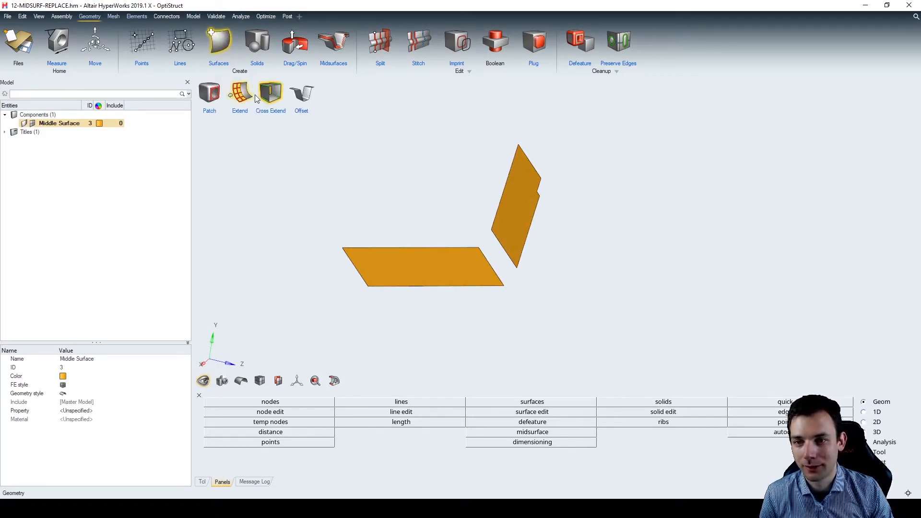
left_click(267, 95)
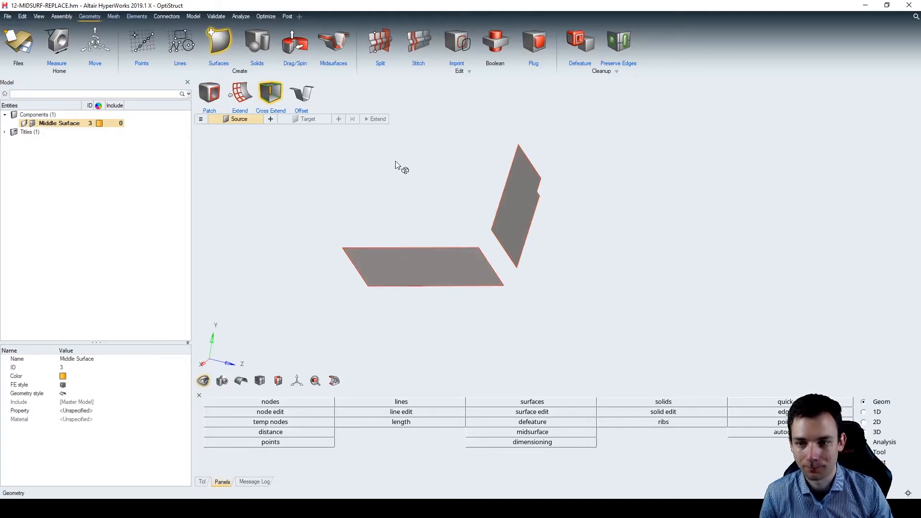
left_click(513, 215)
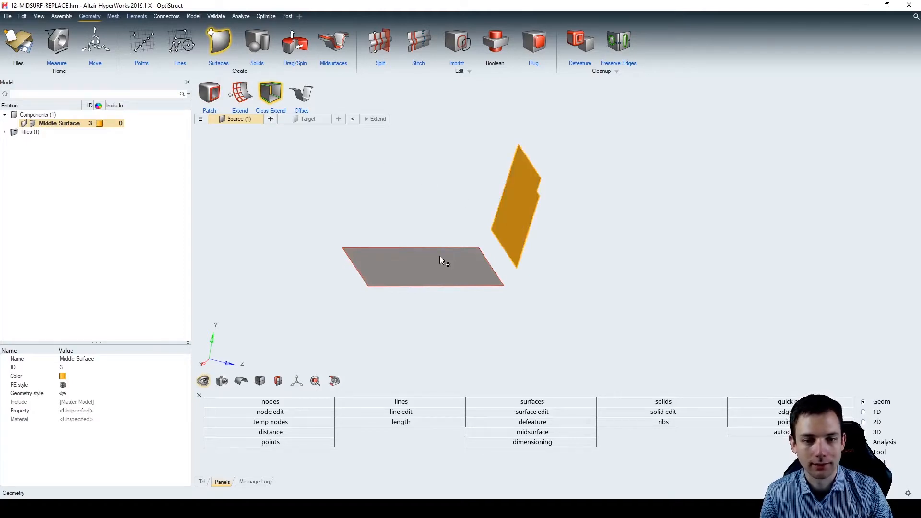
left_click(439, 260)
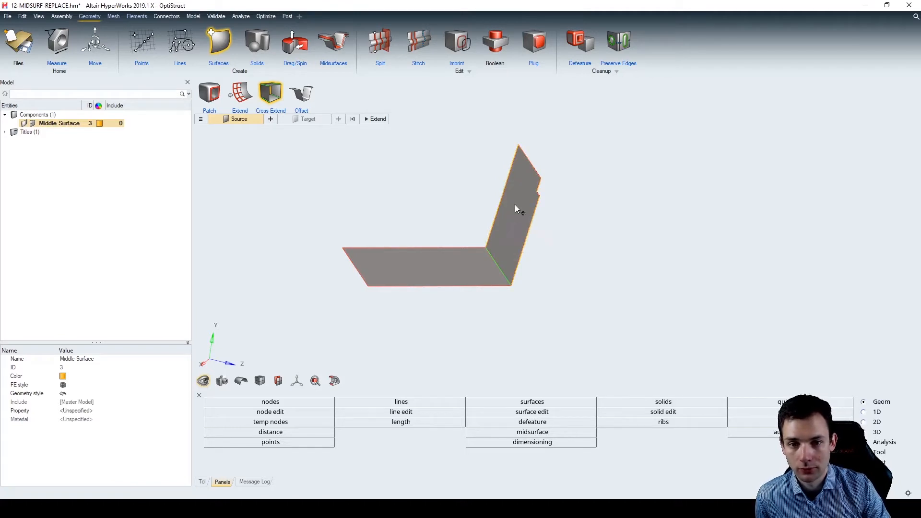
middle_click_drag(539, 308, 581, 315)
scroll(499, 282, "down", 3)
middle_click_drag(499, 286, 556, 288)
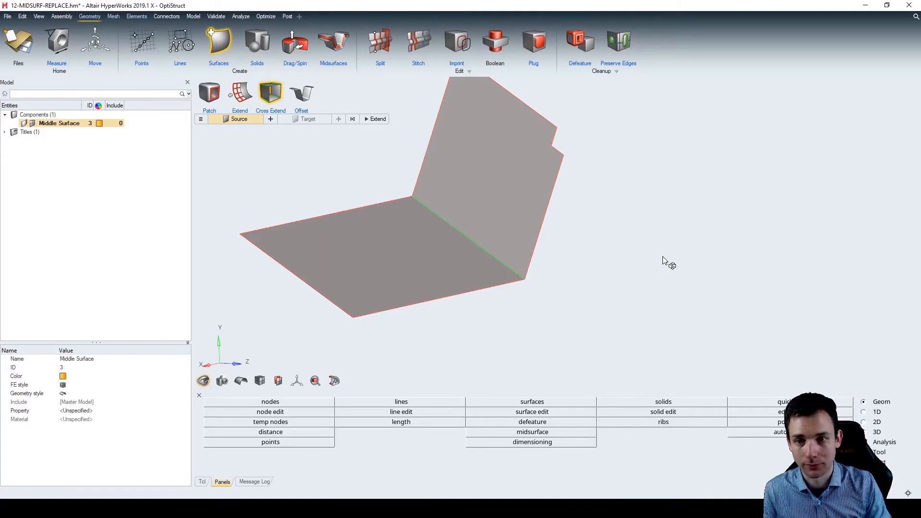
key("ctrl+z")
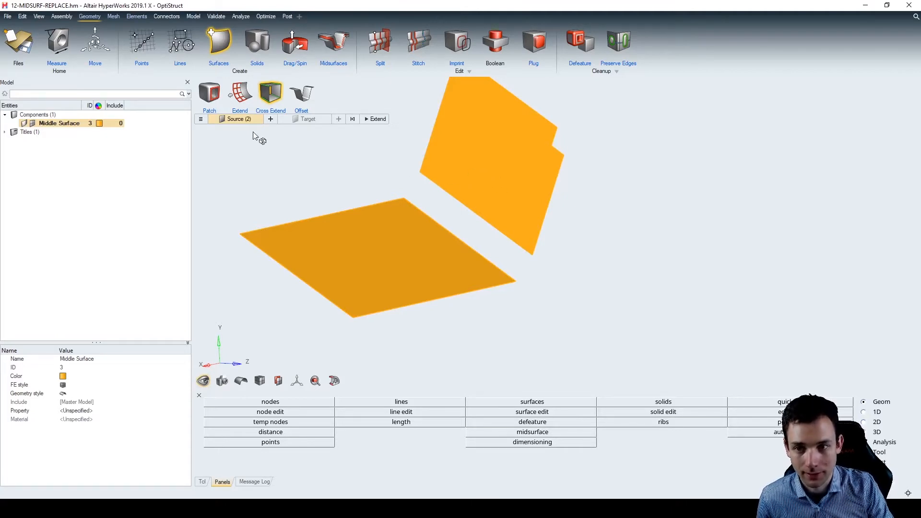
Extend the horizontal surface from its edge nearest the upright surface so that it runs past the upright surface.
left_click(240, 93)
left_click_drag(581, 318, 518, 317, "ctrl")
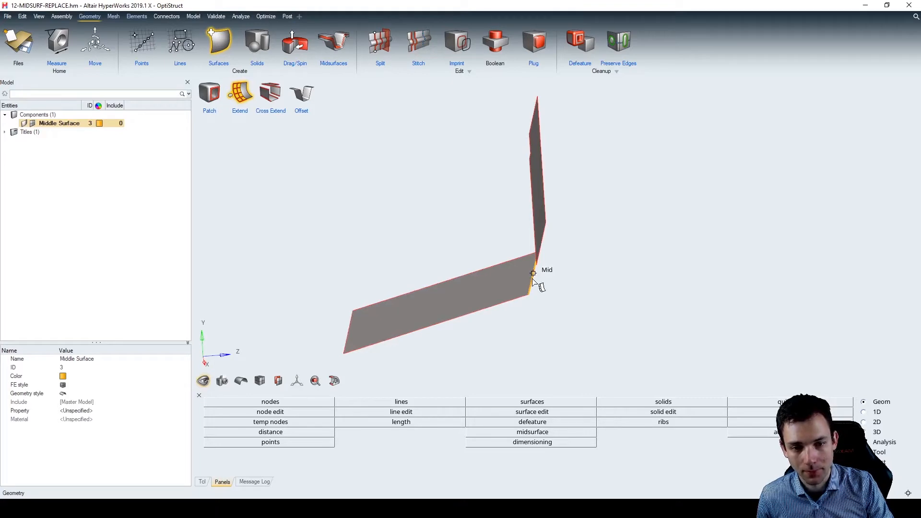
left_click(533, 278)
mouse_move(547, 267)
left_mouse_down()
mouse_move(567, 263)
mouse_move(609, 297)
left_mouse_up()
left_click(585, 292)
mouse_move(609, 296)
middle_mouse_down()
mouse_move(567, 296)
mouse_move(583, 282)
middle_mouse_up()
scroll(501, 240, "up", 3)
scroll(524, 225, "down", 3)
mouse_move(540, 232)
middle_mouse_down()
mouse_move(550, 225)
mouse_move(544, 253)
mouse_move(565, 249)
mouse_move(558, 246)
middle_mouse_up()
scroll(549, 252, "up", 3)
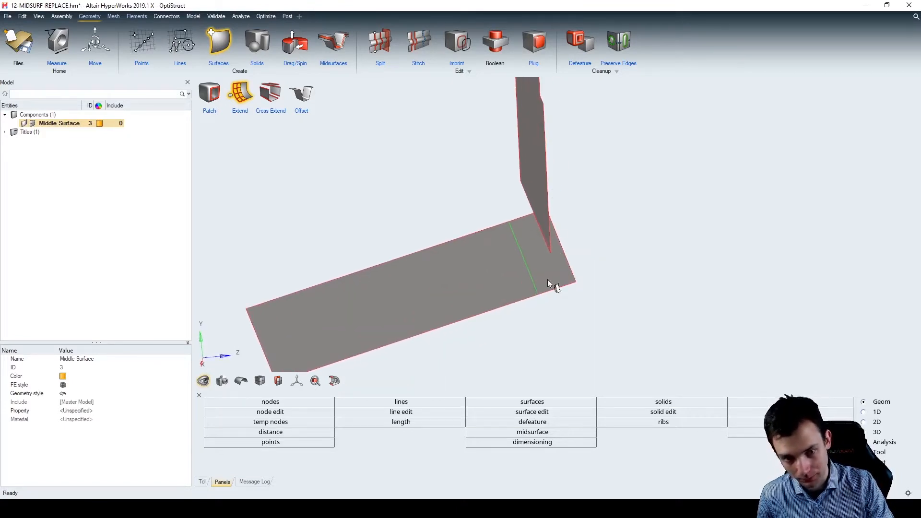
middle_click_drag(556, 221, 557, 243)
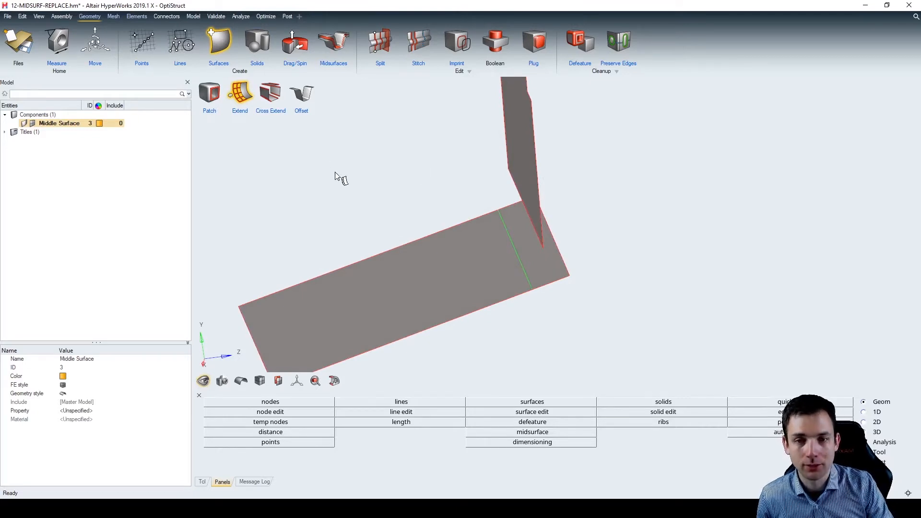
Cross-extend the upright surface, the horizontal surface and its added strip by a 0.3 distance, with shortening allowed.
left_click(271, 94)
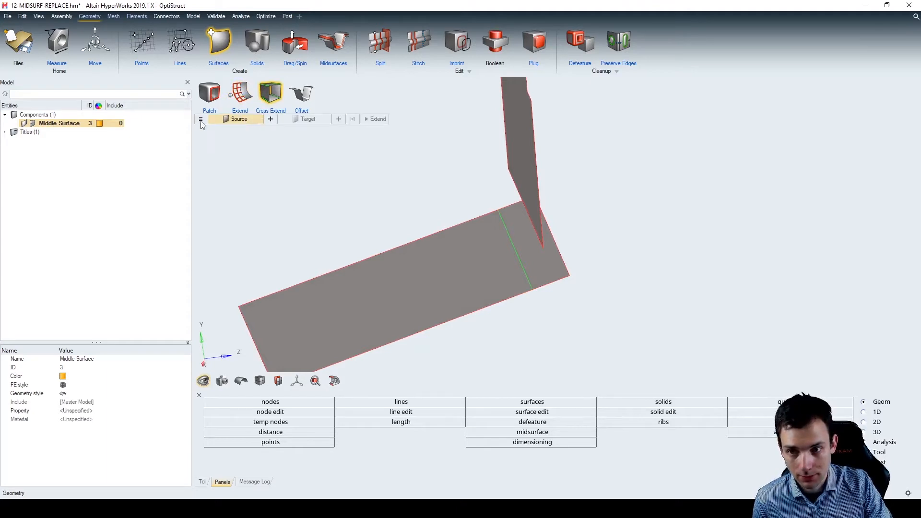
left_click(202, 120)
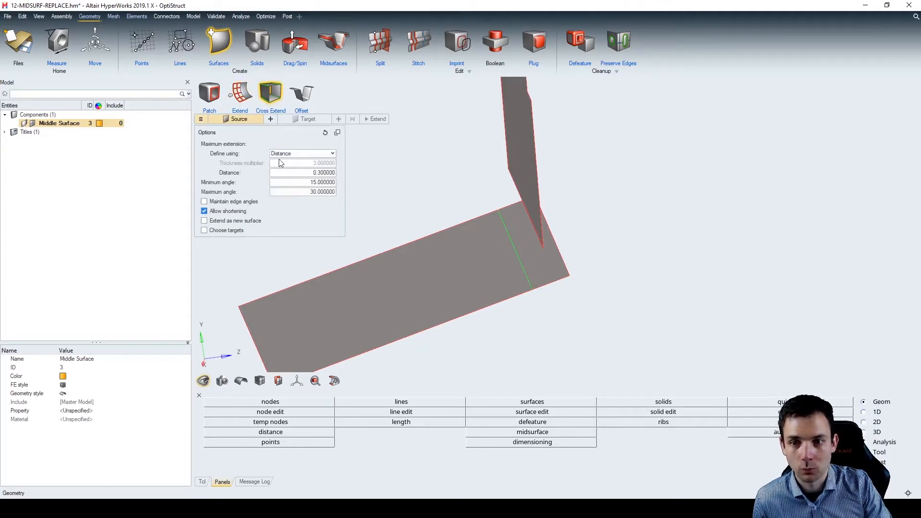
left_click(204, 212)
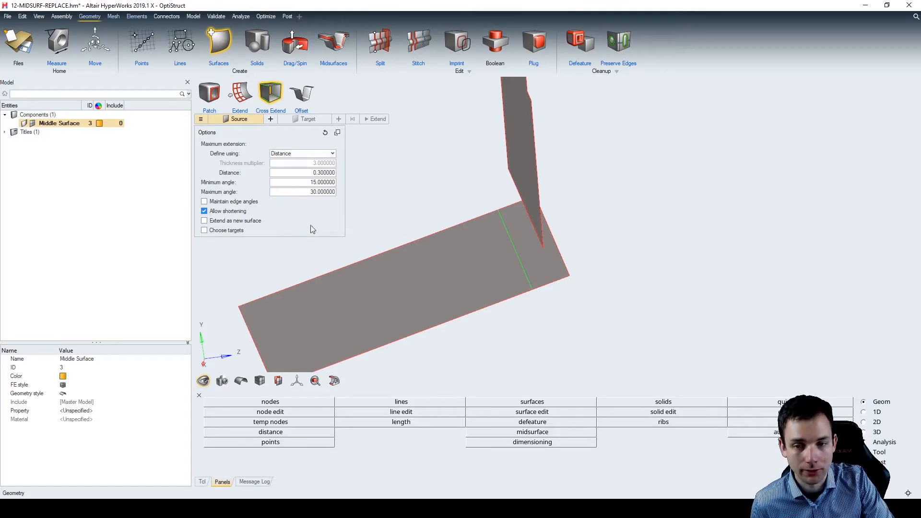
left_click(489, 264)
left_click(527, 194)
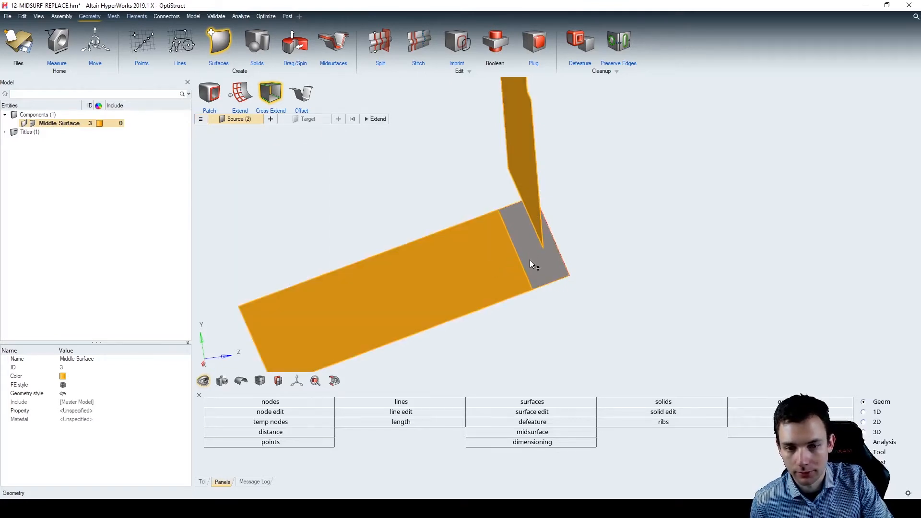
left_click(551, 266)
mouse_move(425, 258)
left_mouse_down("ctrl")
mouse_move(463, 239)
mouse_move(468, 246)
mouse_move(612, 230)
left_mouse_up("ctrl")
scroll(634, 277, "up", 5)
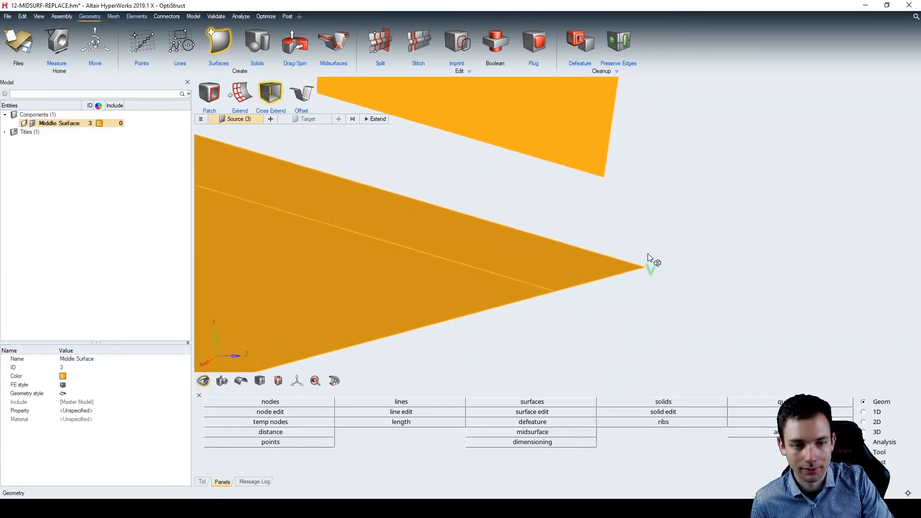
scroll(633, 276, "down", 2)
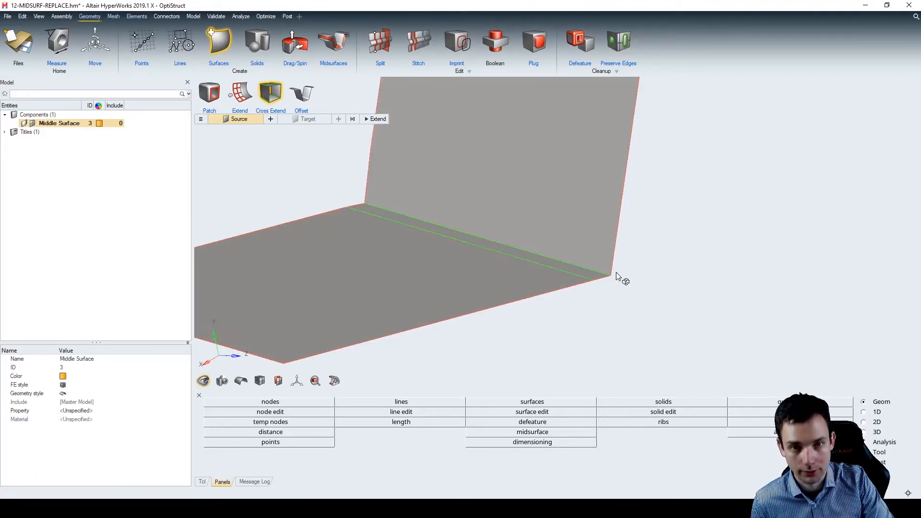
scroll(619, 276, "down", 4)
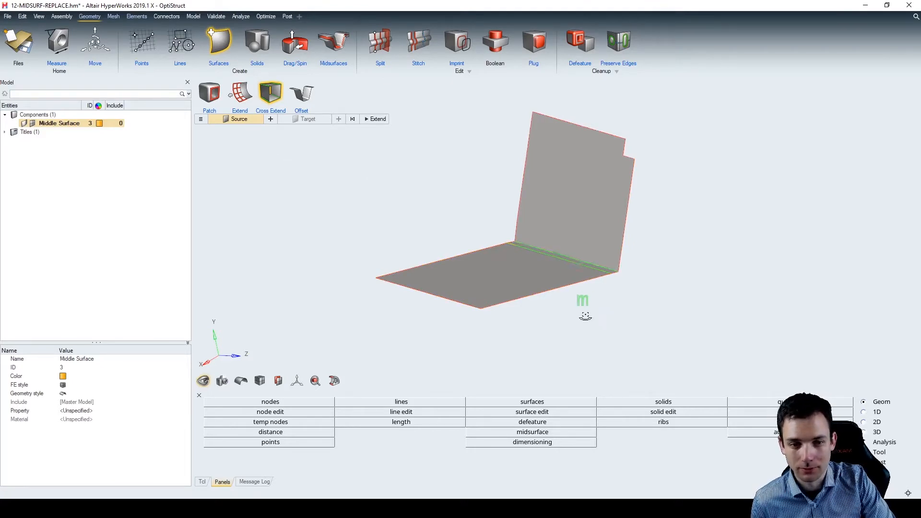
left_click_drag(582, 309, 549, 311, "ctrl")
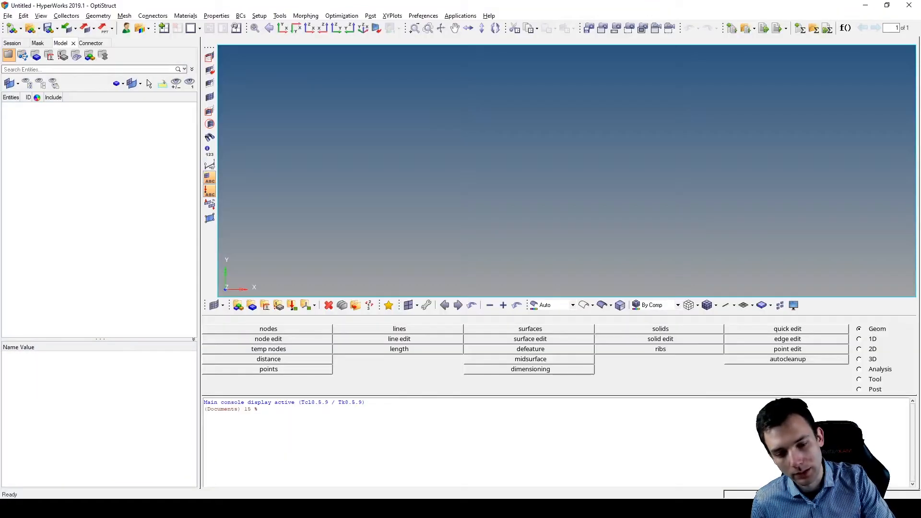
In the classic HyperWorks window, examine the extend options of Surface Edit, including the cross extension type, and leave them.
left_click_drag(454, 395, 455, 429)
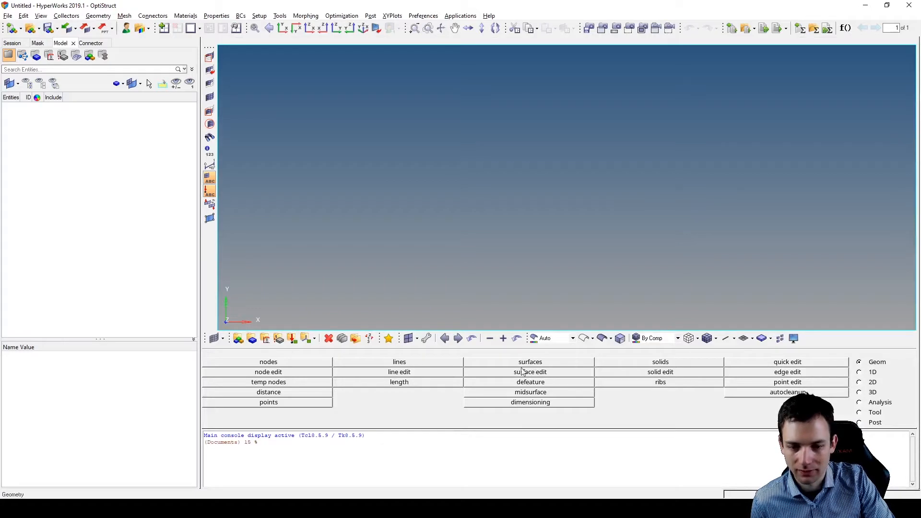
left_click(545, 373)
left_click(221, 415)
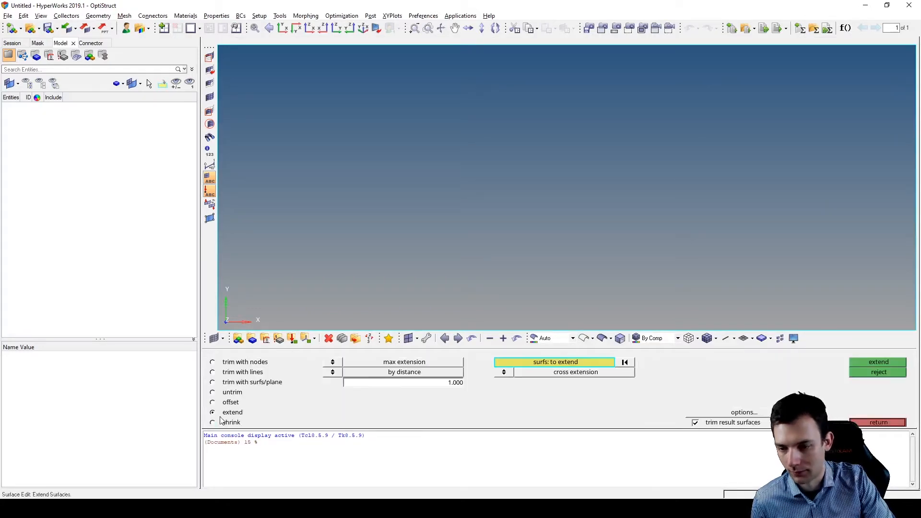
left_click(508, 376)
left_click(507, 375)
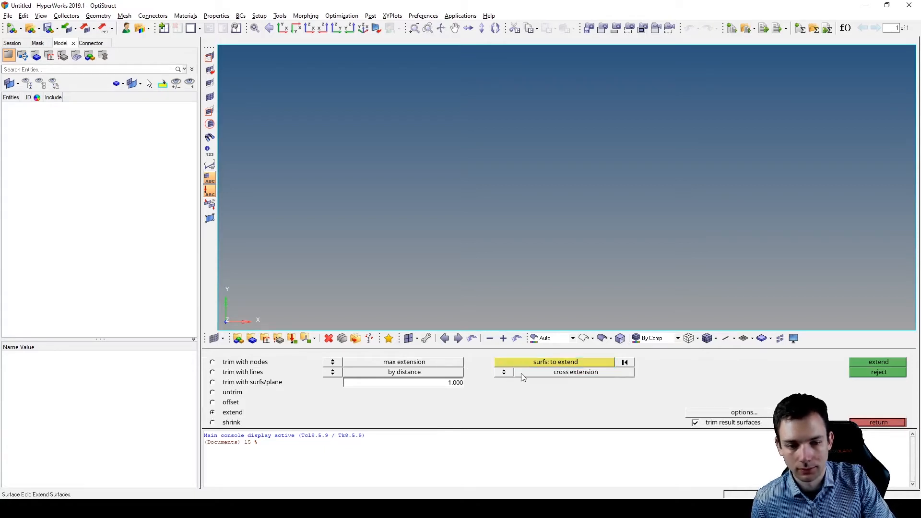
left_click(886, 423)
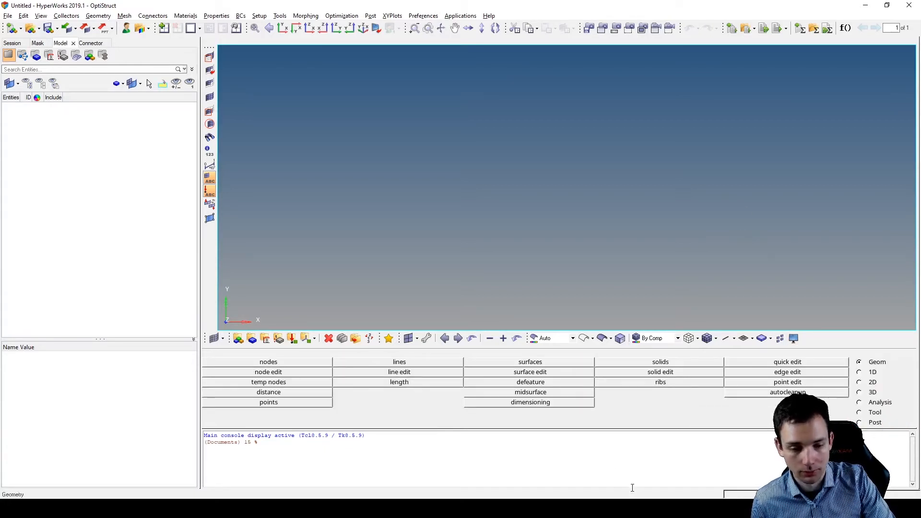
Switch to the 12-MIDSURF-REPLACE model window, view the Surface Edit extend options there, and leave them.
left_click(646, 508)
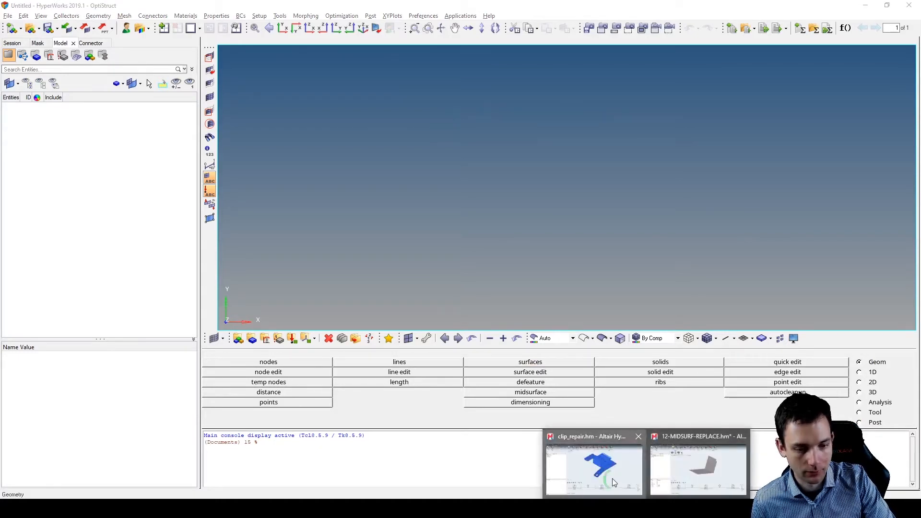
left_click(612, 479)
left_click(645, 509)
left_click(695, 479)
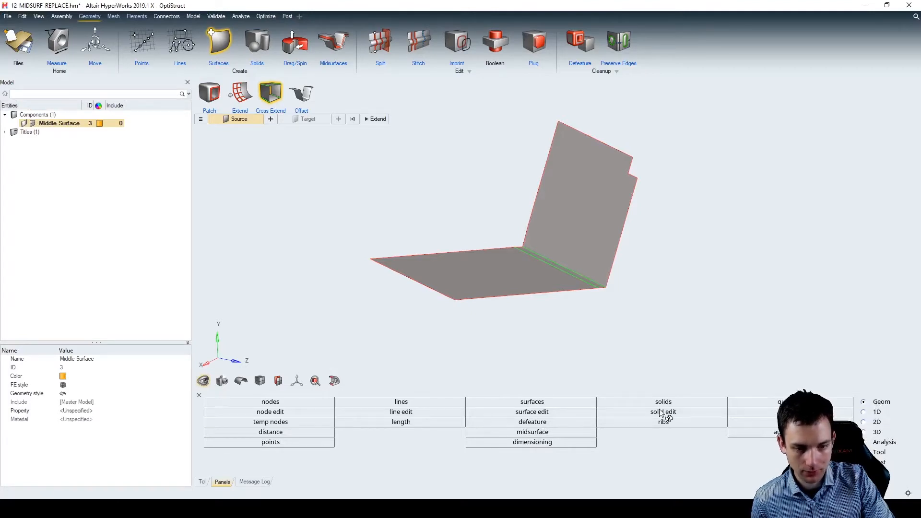
left_click(547, 413)
left_click(242, 451)
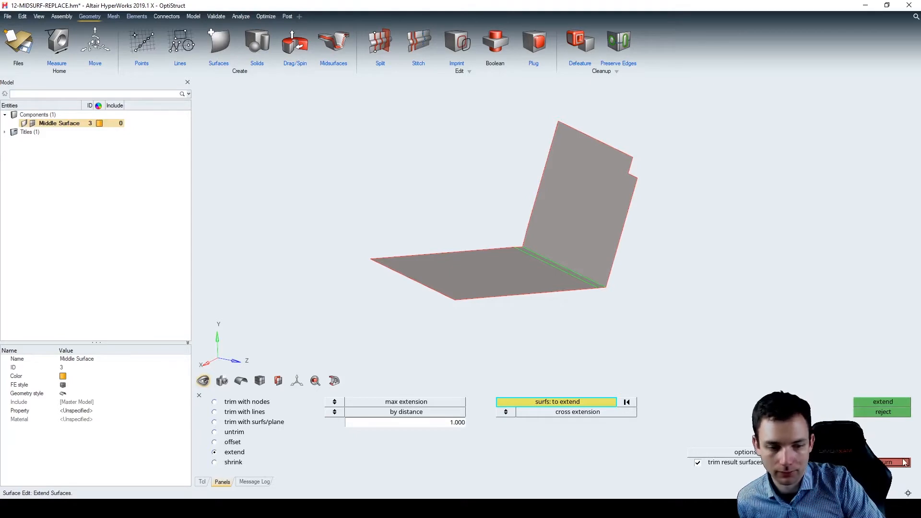
left_click(888, 461)
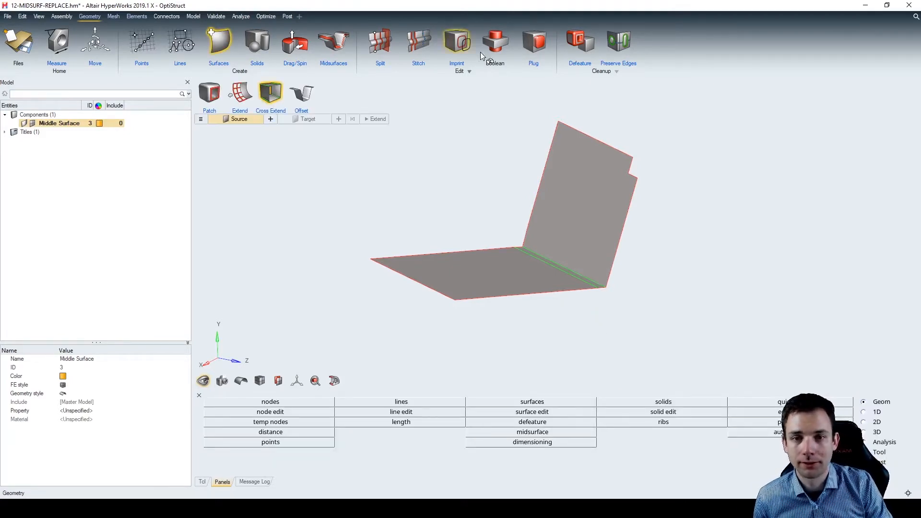
Split the near long edge of the horizontal surface with 3 points and its far long edge with 7 points.
left_click(378, 41)
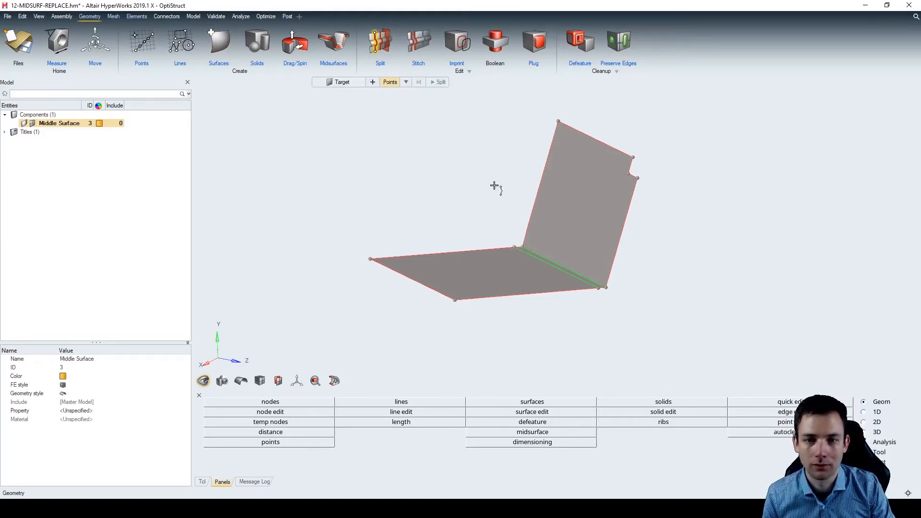
left_click(350, 84)
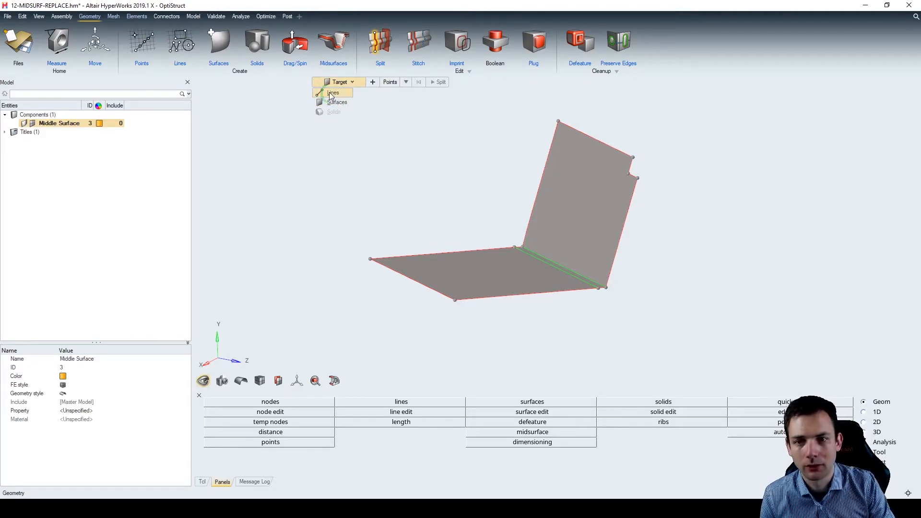
left_click(336, 93)
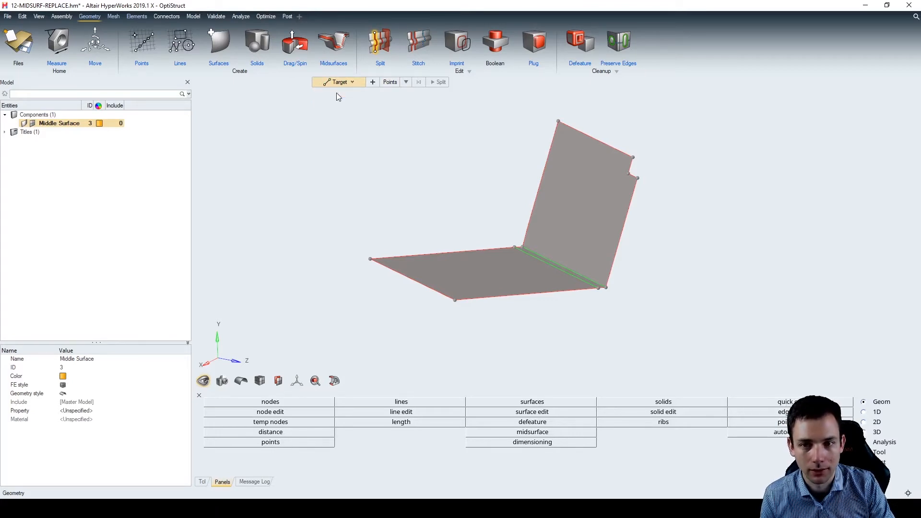
left_click(519, 298)
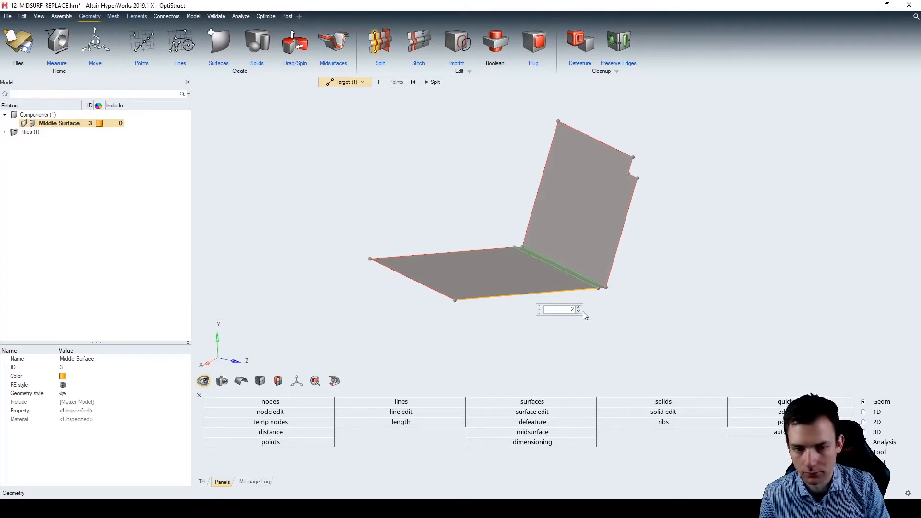
key("Return")
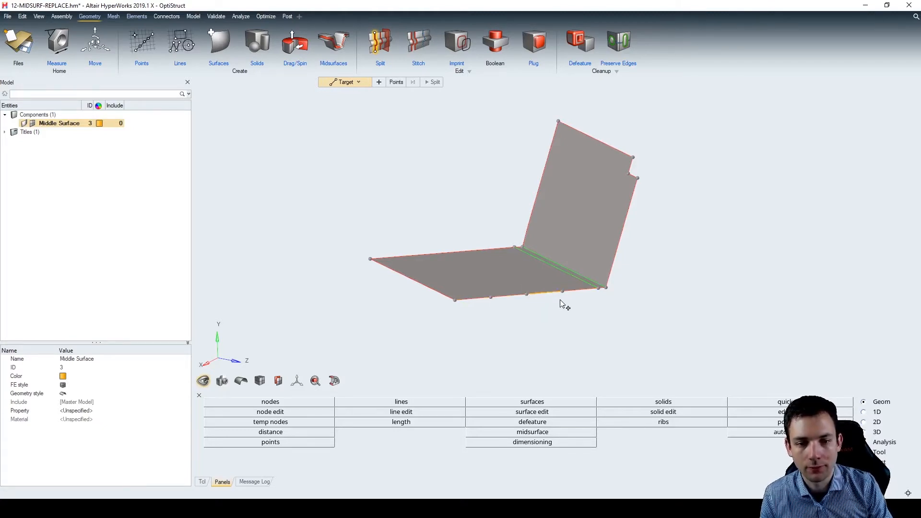
left_click(449, 254)
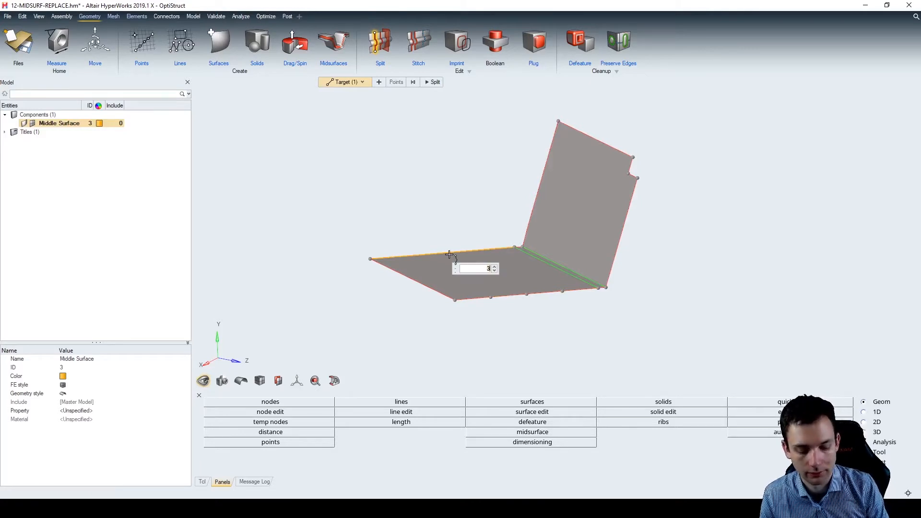
key("Return")
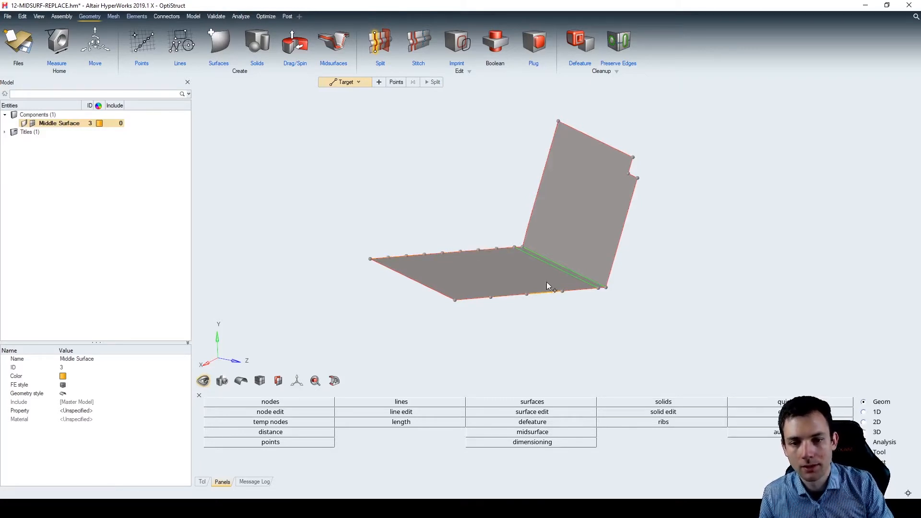
Split the horizontal surface with a point placed at its surface center.
scroll(481, 266, "down", 2)
left_click_drag(546, 270, 465, 216, "ctrl")
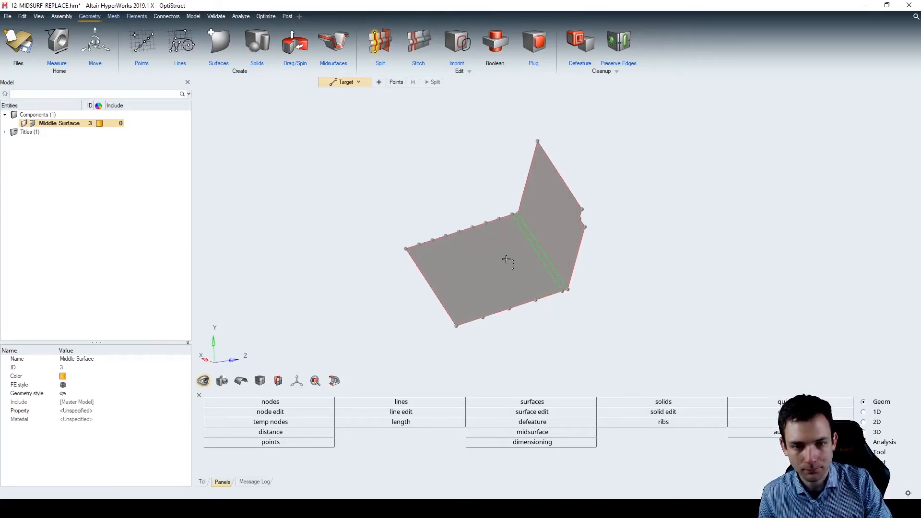
left_click(359, 82)
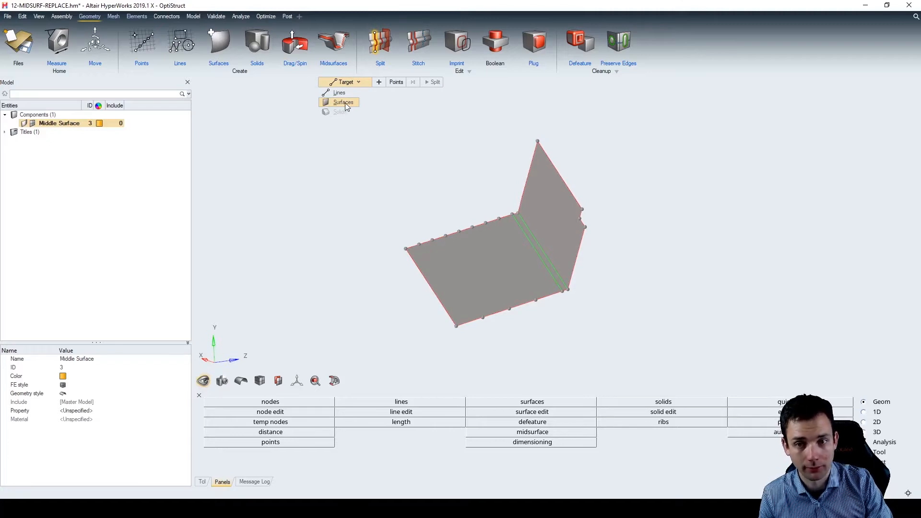
left_click(344, 103)
left_click_drag(403, 194, 395, 165, "ctrl")
middle_click_drag(456, 197, 475, 226)
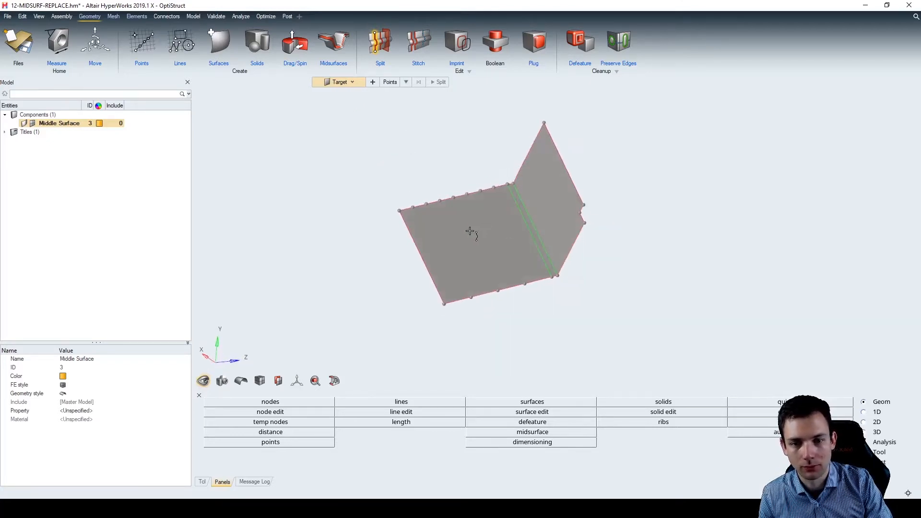
scroll(482, 230, "up", 3)
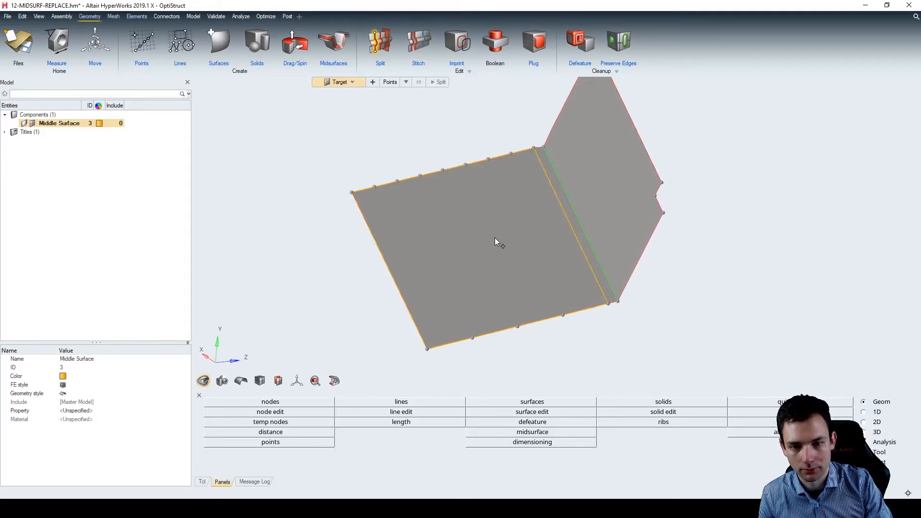
left_click(503, 244)
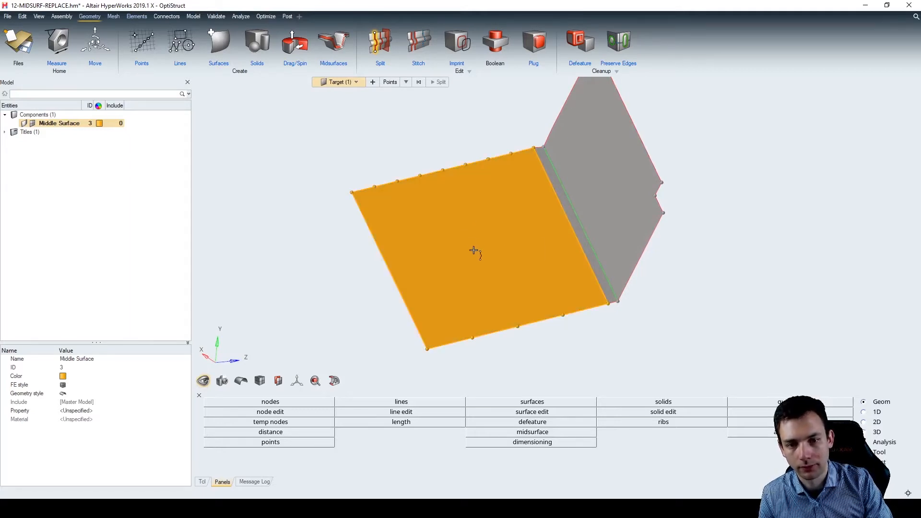
left_click(390, 82)
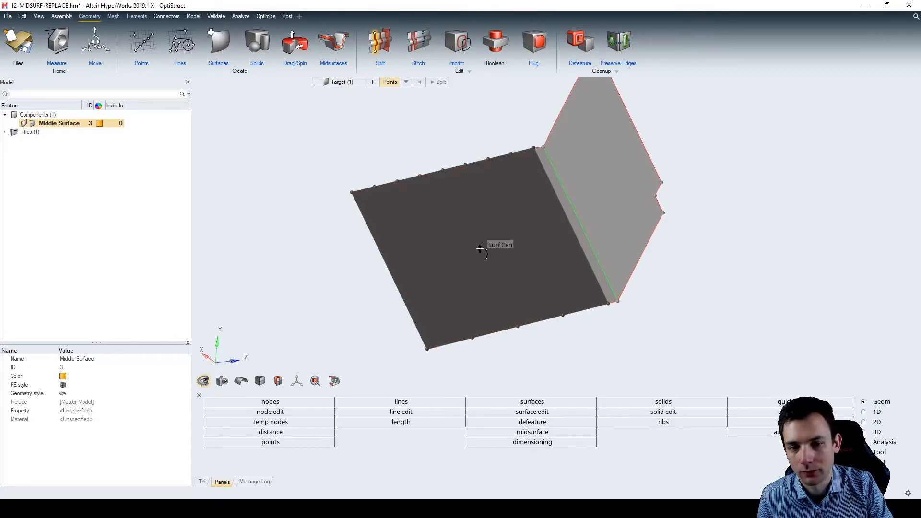
left_click(479, 248)
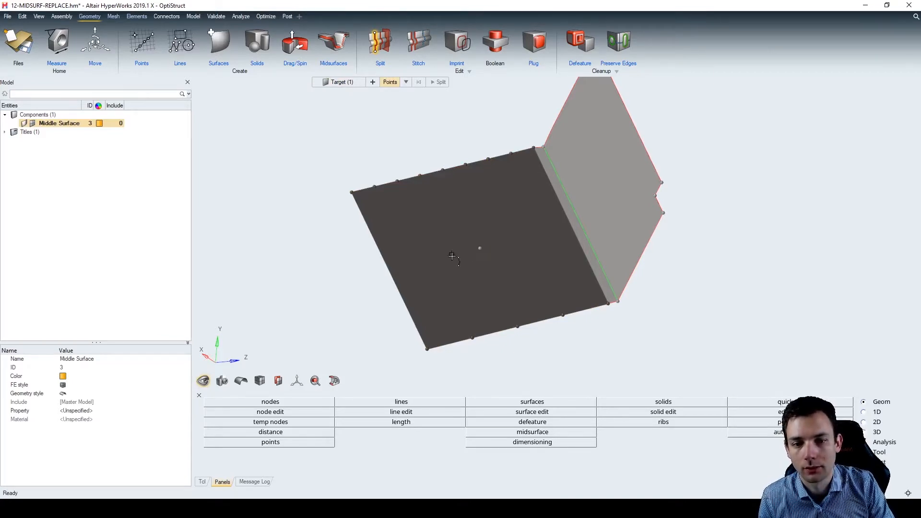
scroll(480, 247, "up", 5)
scroll(477, 247, "down", 5)
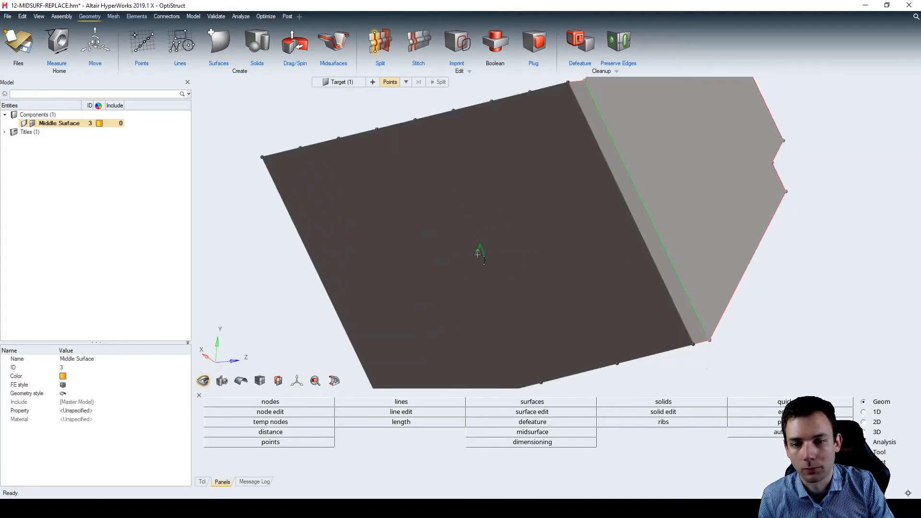
left_click(353, 82)
left_click(349, 82)
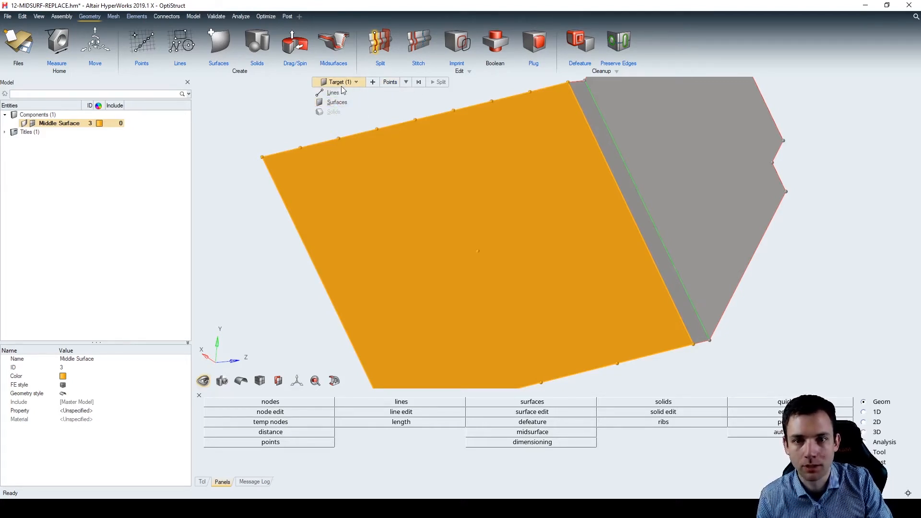
left_click(399, 102)
left_click(380, 43)
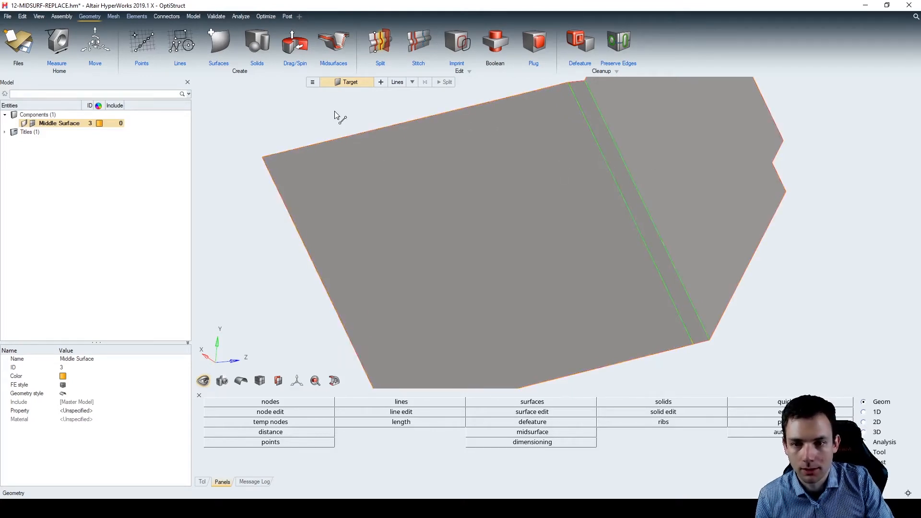
left_click(397, 83)
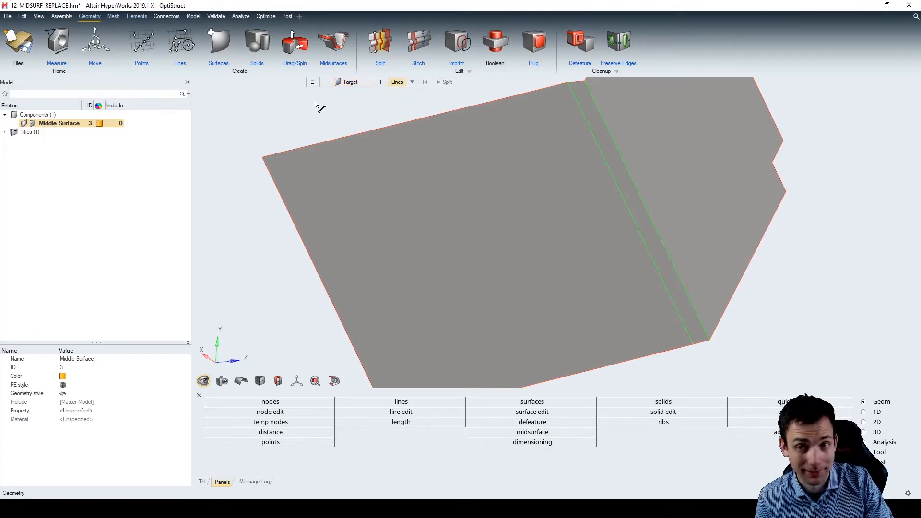
left_click(145, 44)
left_click(169, 49)
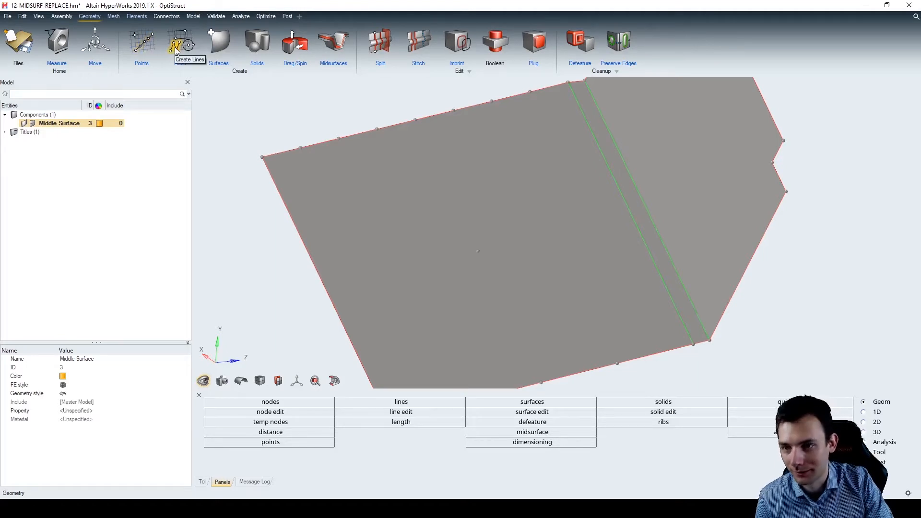
left_click(177, 50)
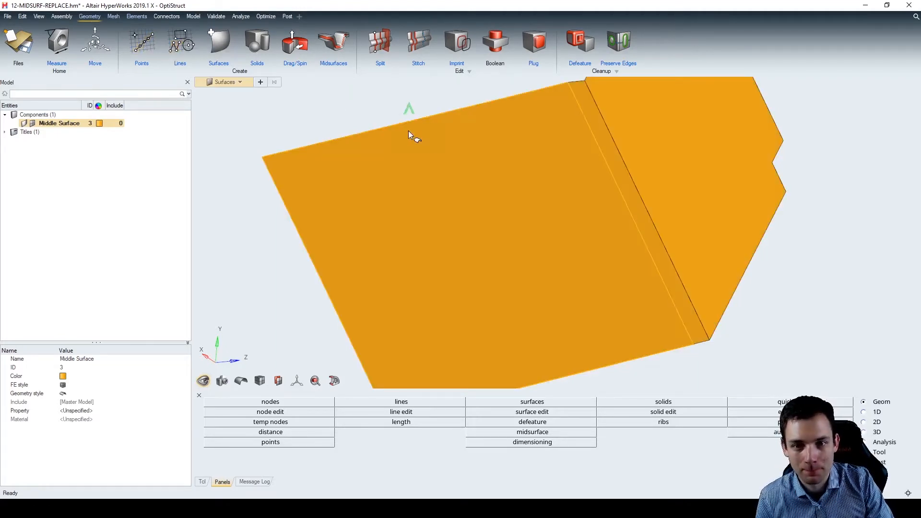
left_click(425, 190)
scroll(424, 190, "down", 3)
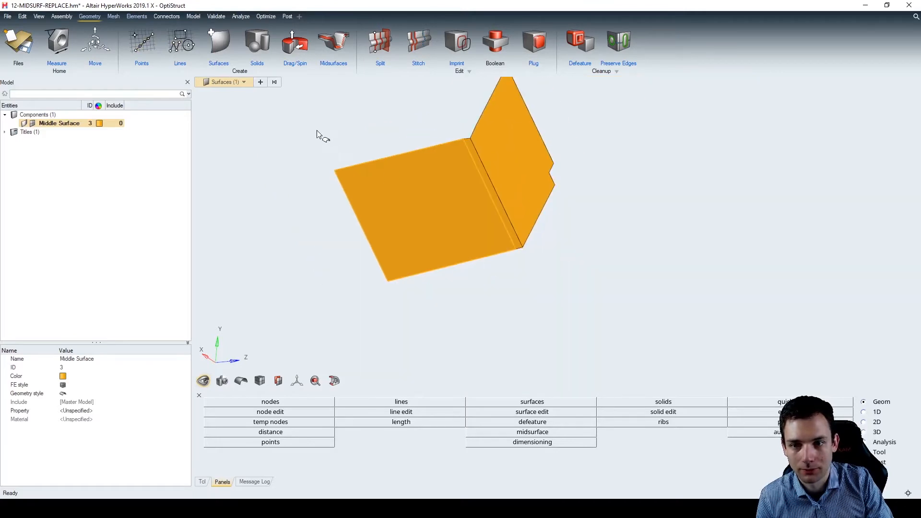
Draw two lines from the horizontal surface's center point, one to the far corner at the bend and one to the near outer corner, each about 1.06 long.
left_click(195, 47)
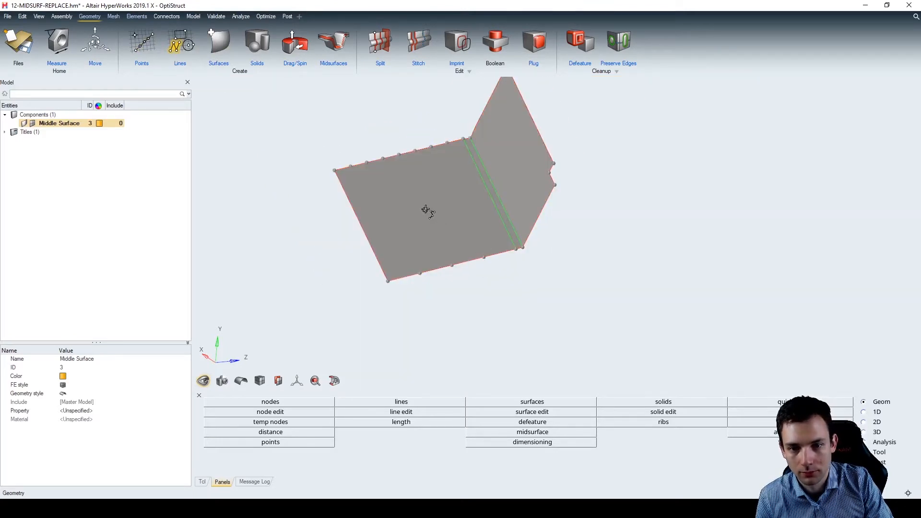
left_click(425, 210)
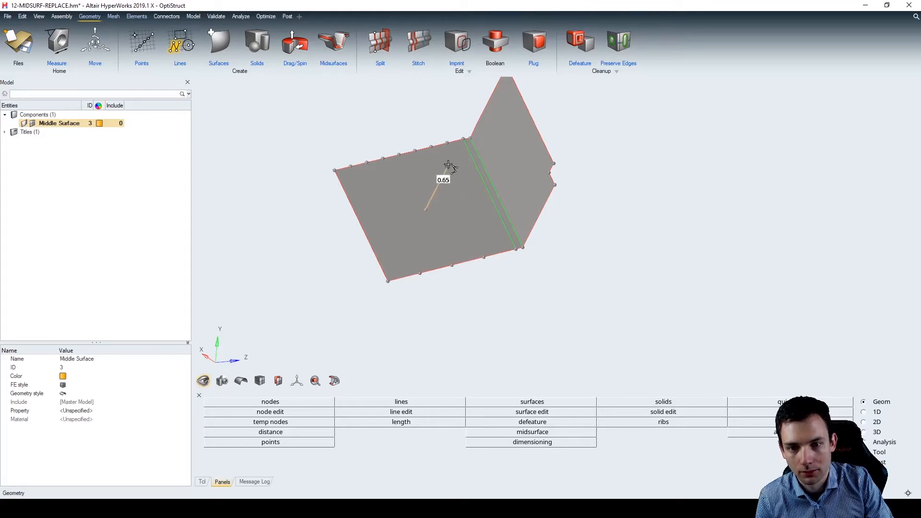
left_click(464, 140)
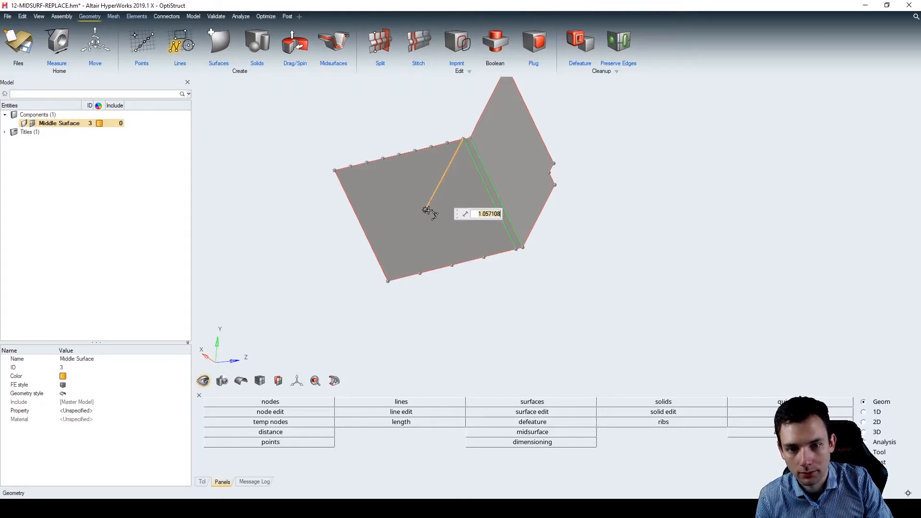
key("Escape")
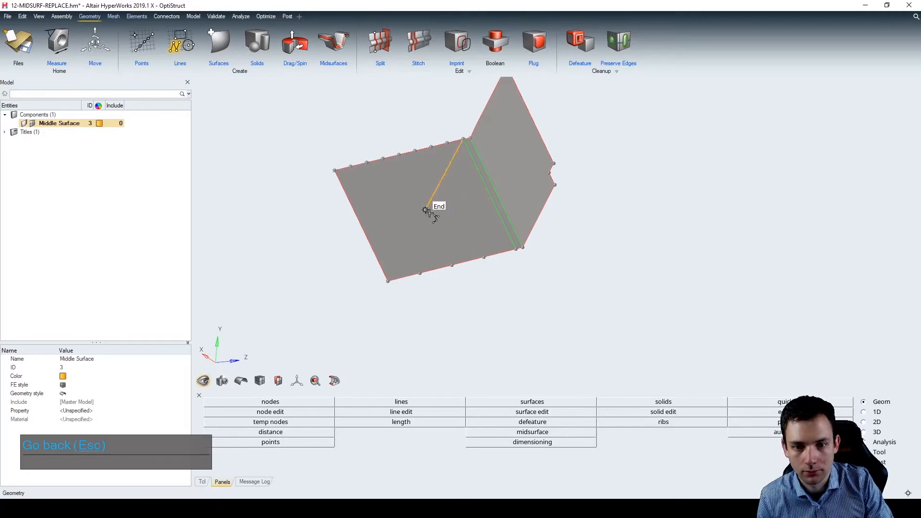
left_click(424, 210)
left_click(389, 279)
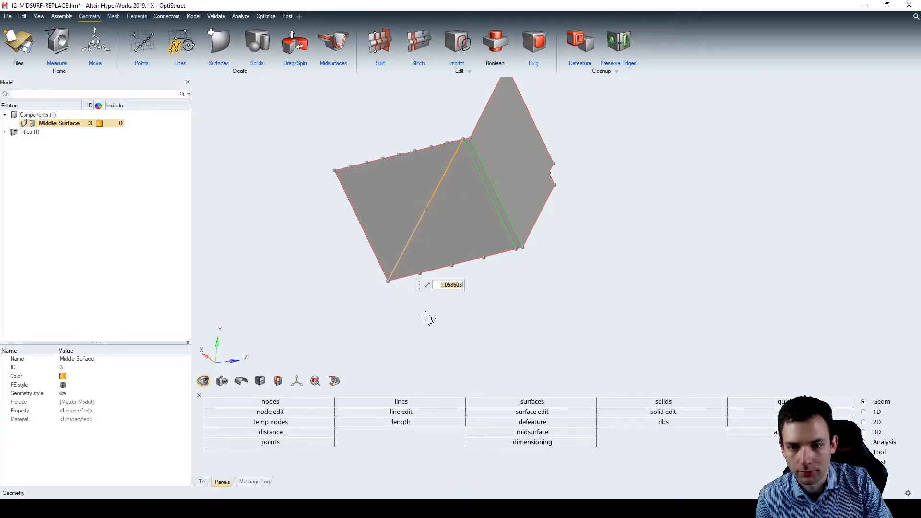
key("Escape")
middle_click_drag(467, 303, 485, 278)
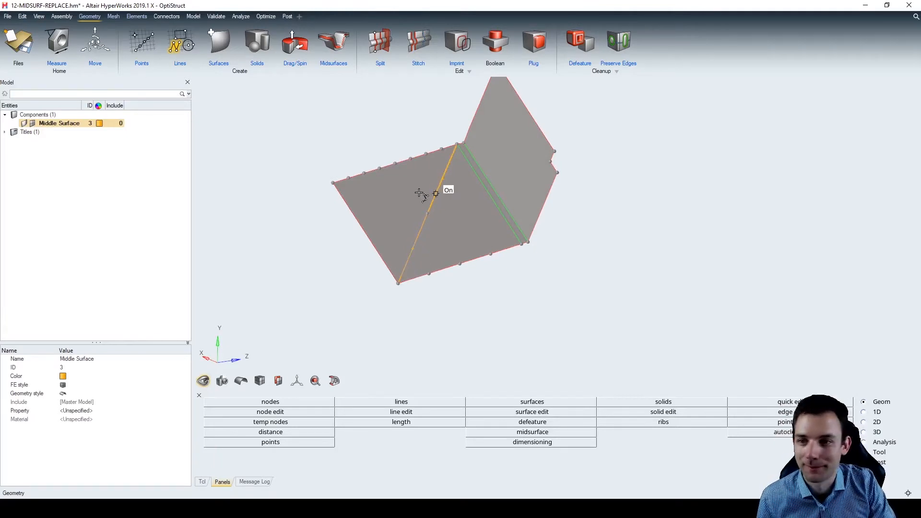
Recolor the Middle Surface component dark gray and split the horizontal surface along its two diagonal lines.
left_click(379, 41)
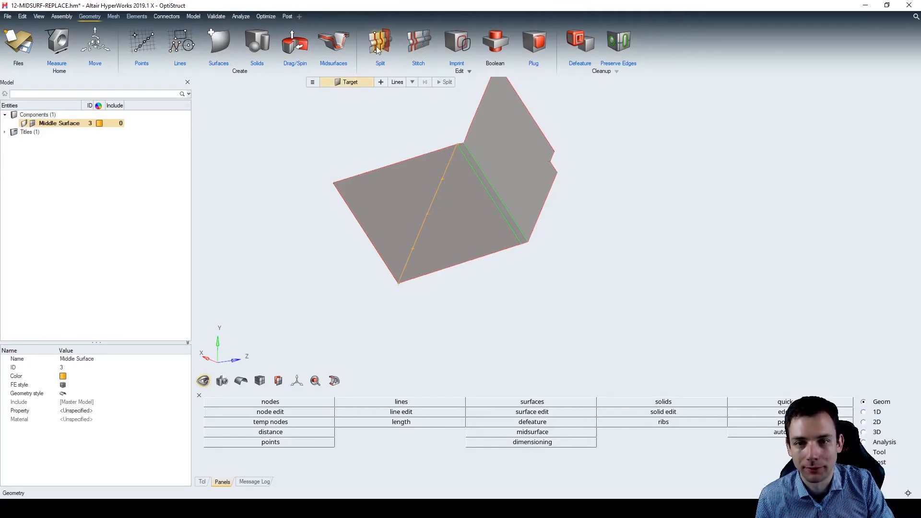
left_click(405, 207)
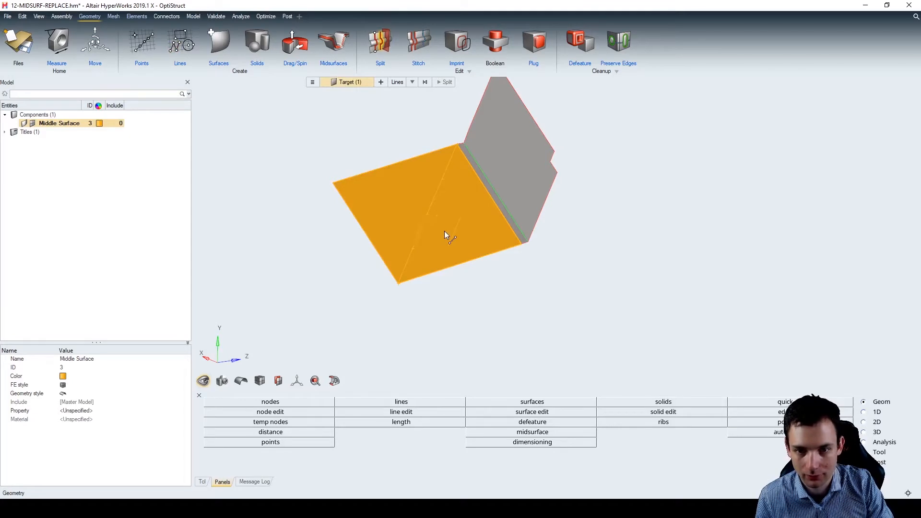
left_click(397, 82)
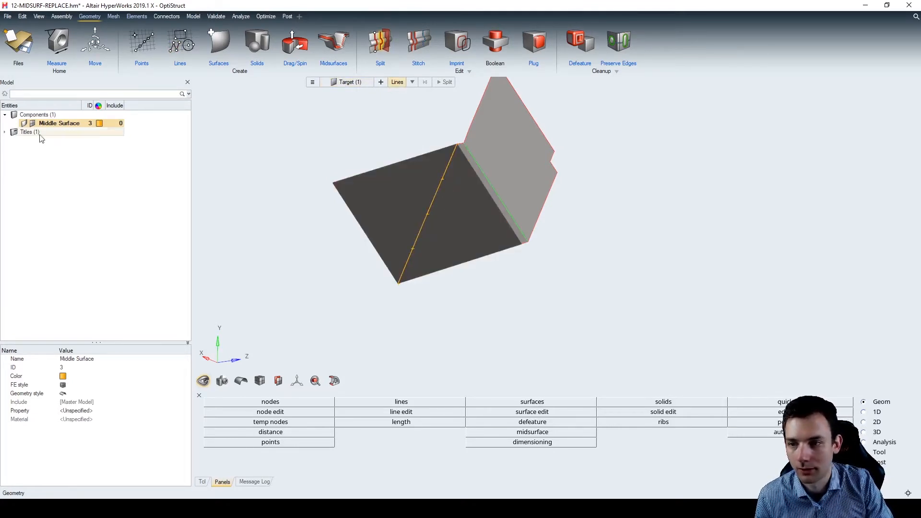
left_click(99, 123)
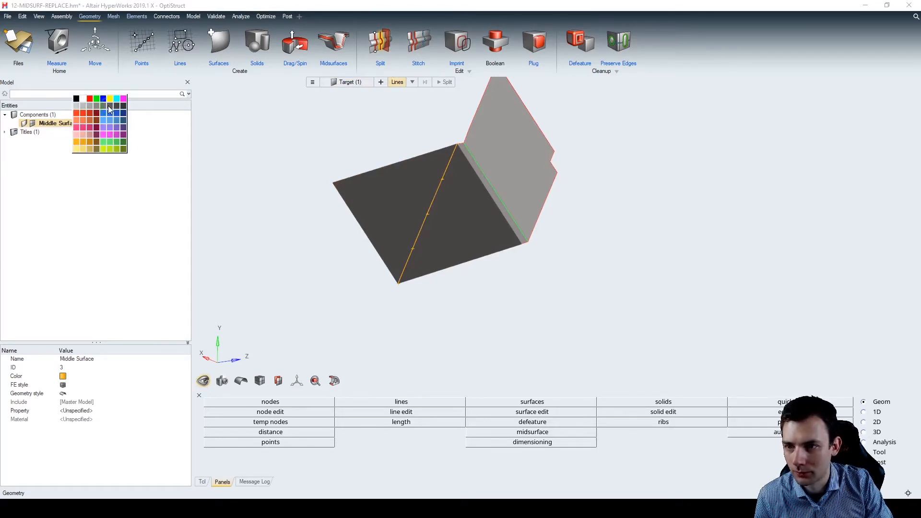
left_click(107, 105)
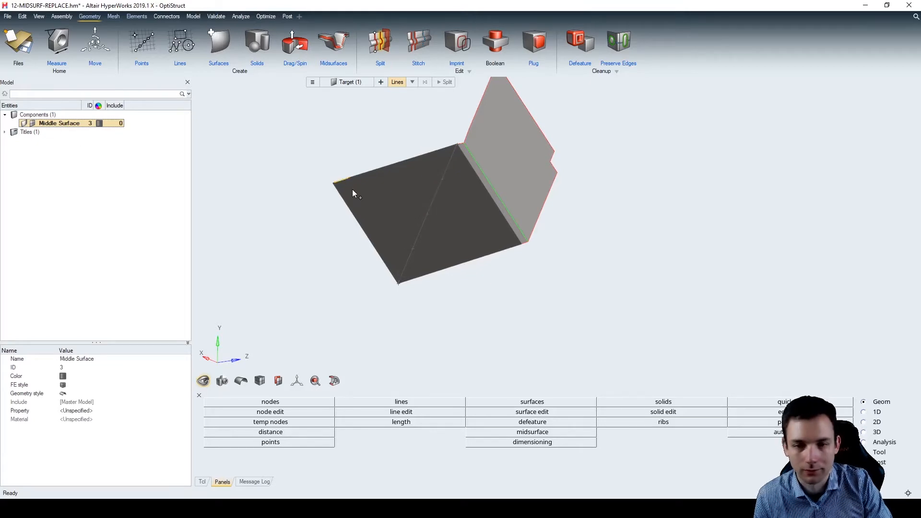
left_click(436, 192)
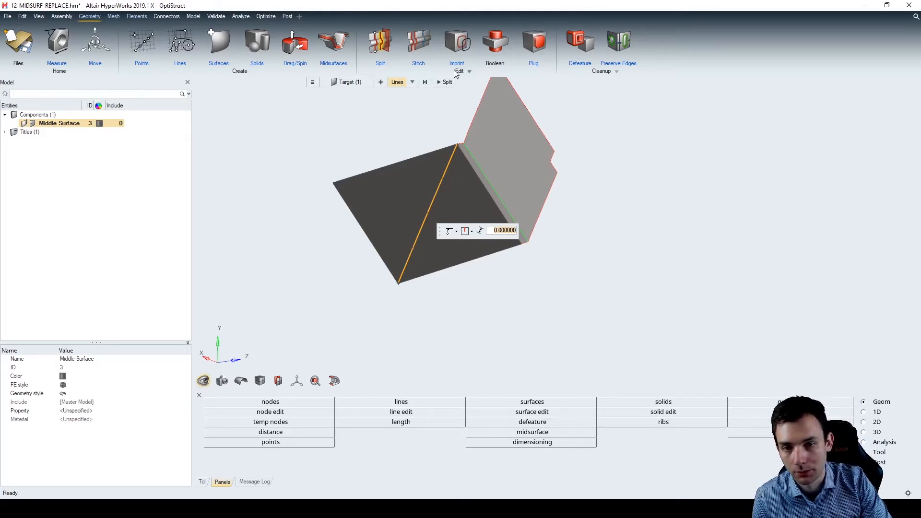
left_click(448, 83)
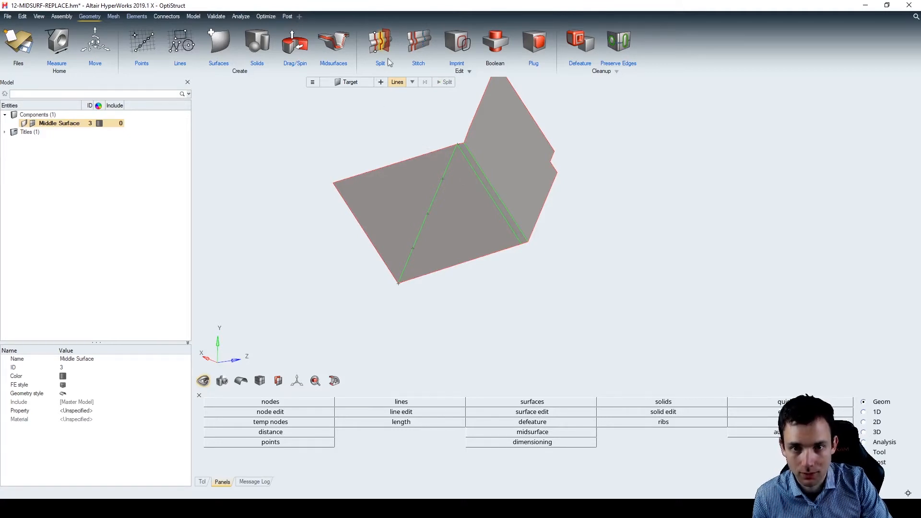
Position a splitting plane at the midpoint of the vertical surface's outer side edge, cutting across the surface.
scroll(407, 144, "down", 2)
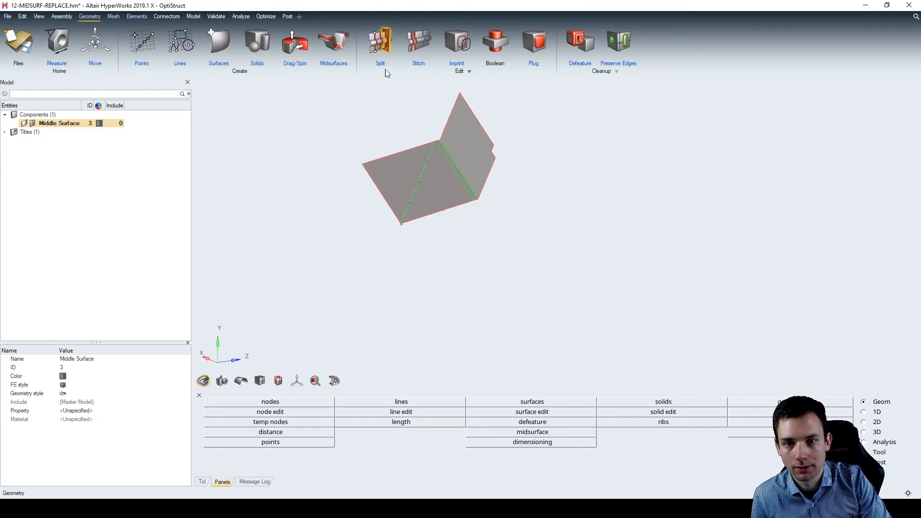
scroll(294, 108, "up", 4)
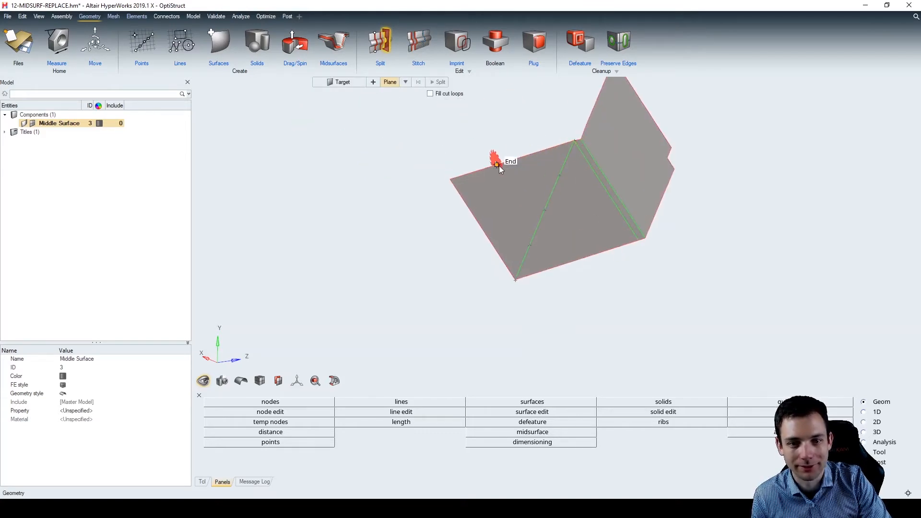
middle_click_drag(536, 153, 600, 162)
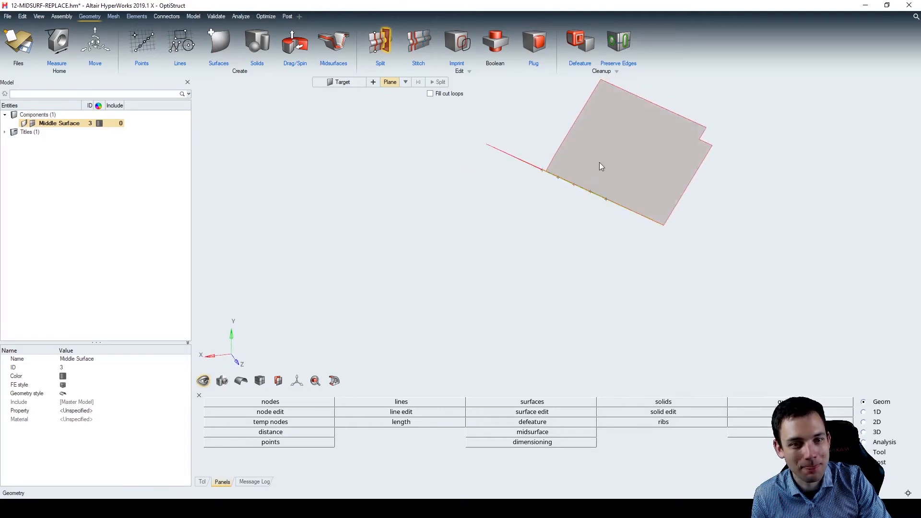
middle_click_drag(657, 193, 600, 192)
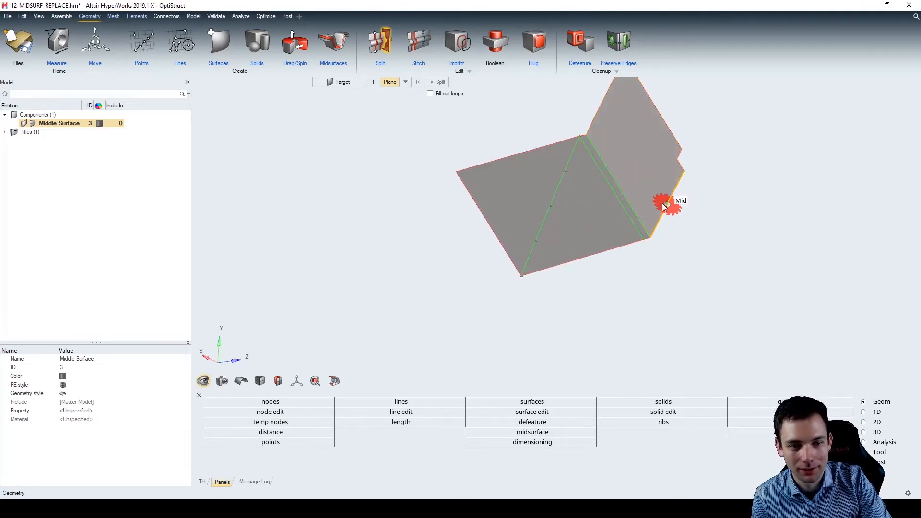
middle_click_drag(666, 205, 713, 185)
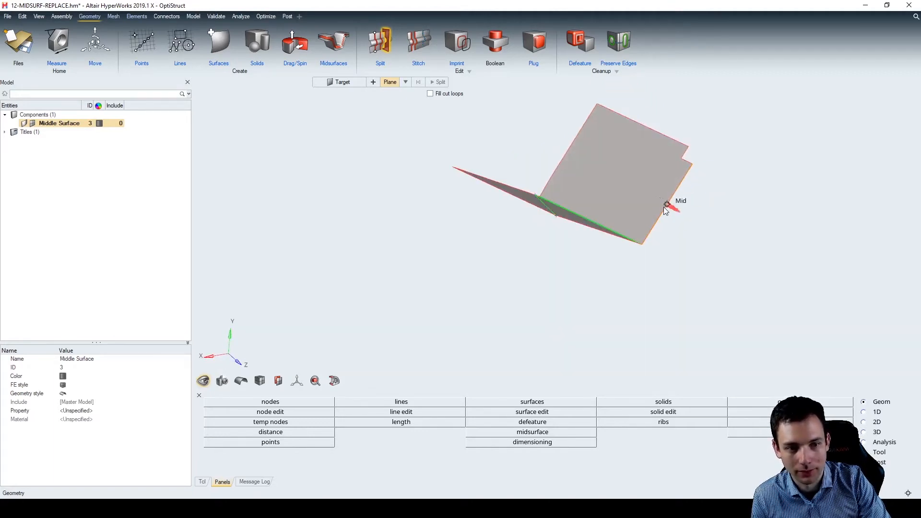
left_click(666, 205)
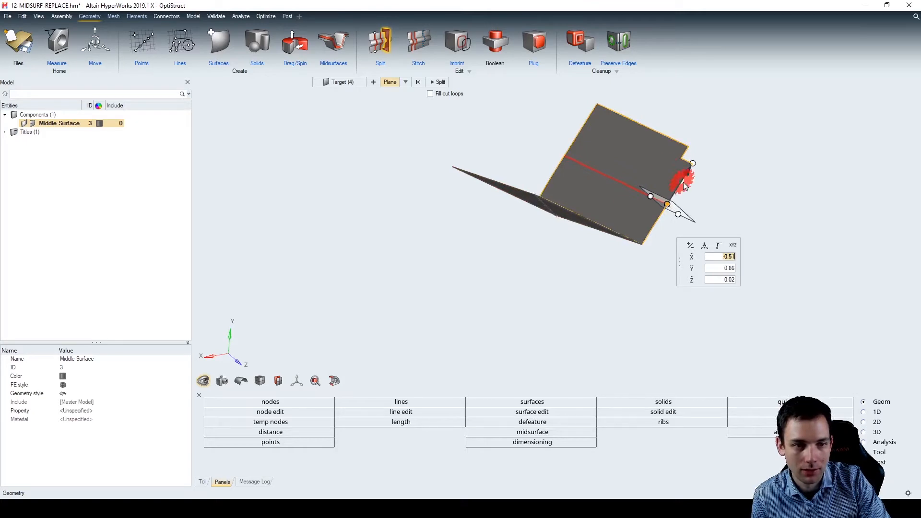
middle_click_drag(681, 184, 669, 207)
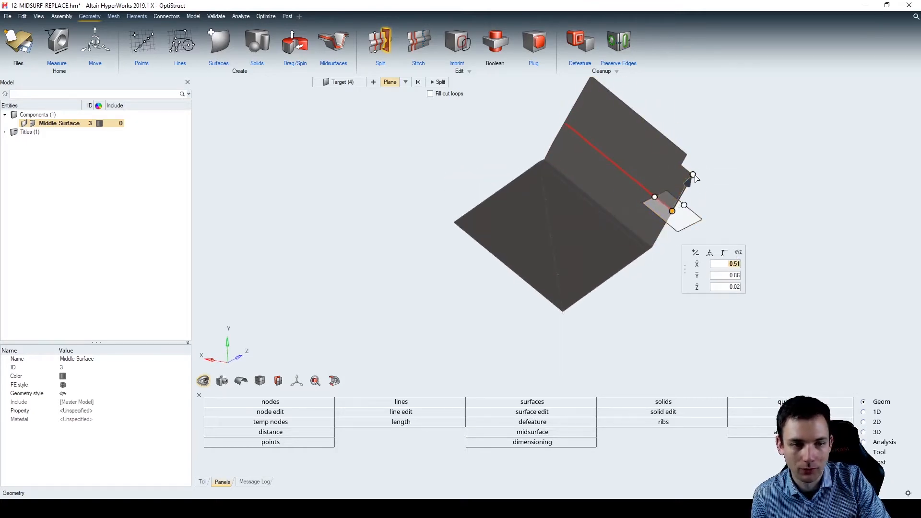
middle_click_drag(714, 193, 716, 181)
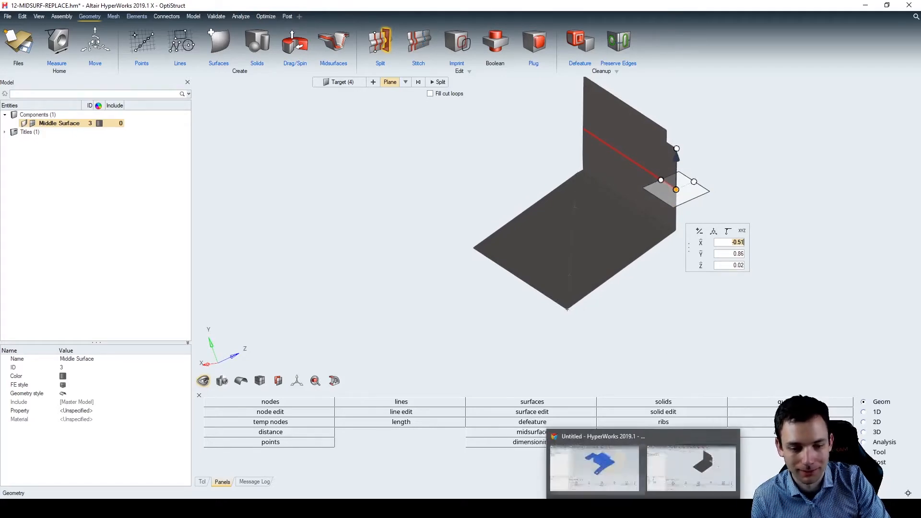
Switch to the classic HyperMesh window and examine the trim with surfs/plane options of surface edit.
left_click(630, 508)
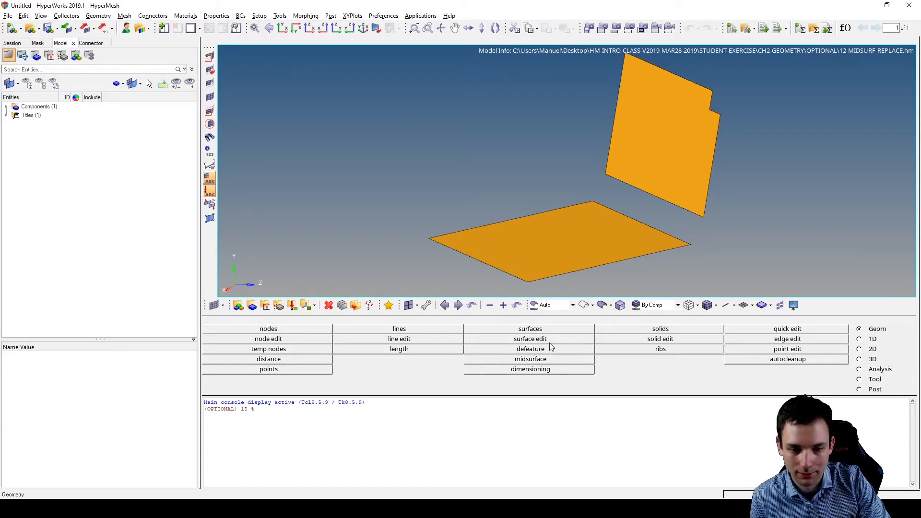
left_click(575, 338)
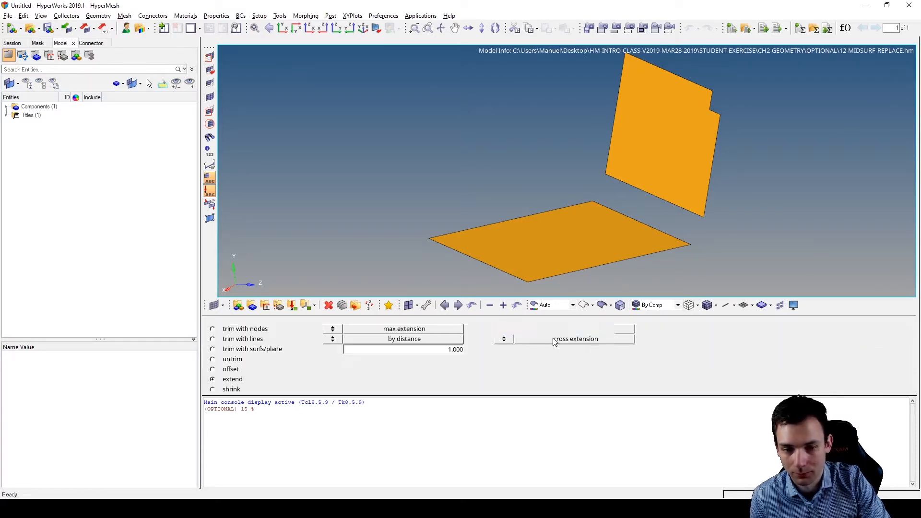
left_click(229, 380)
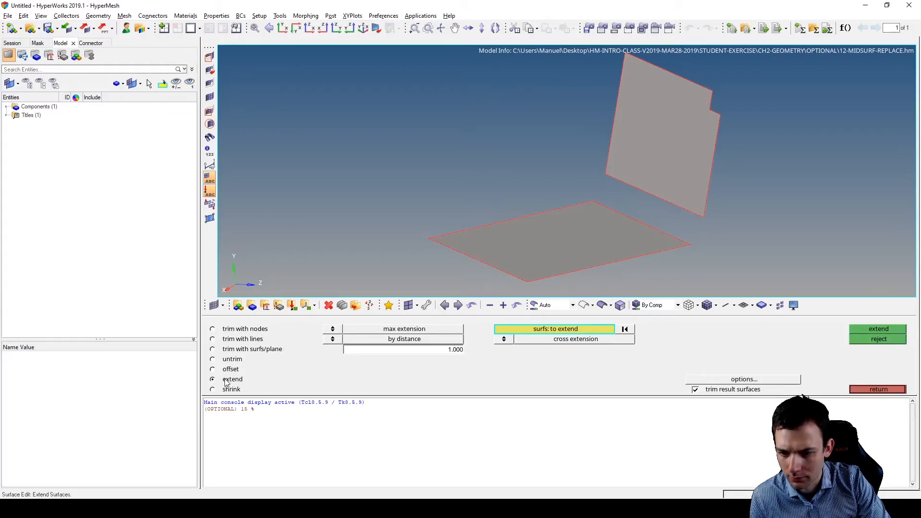
left_click(240, 349)
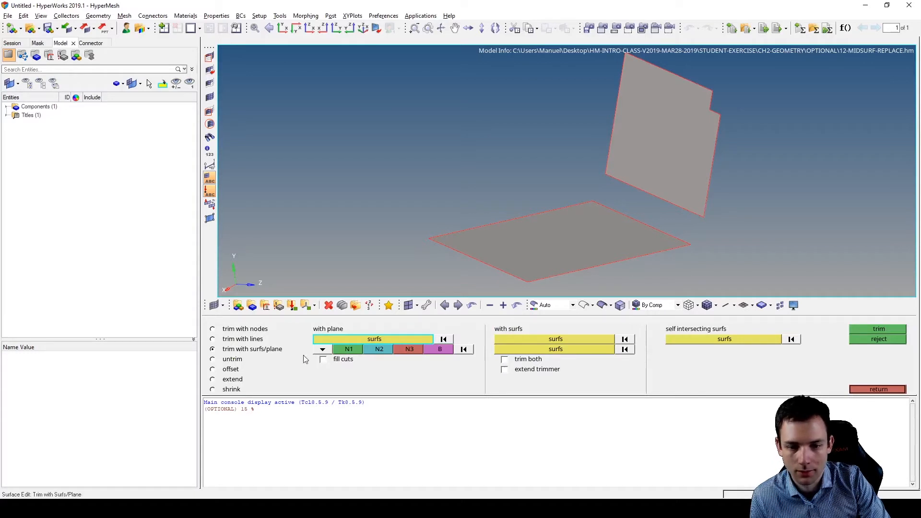
left_click(321, 350)
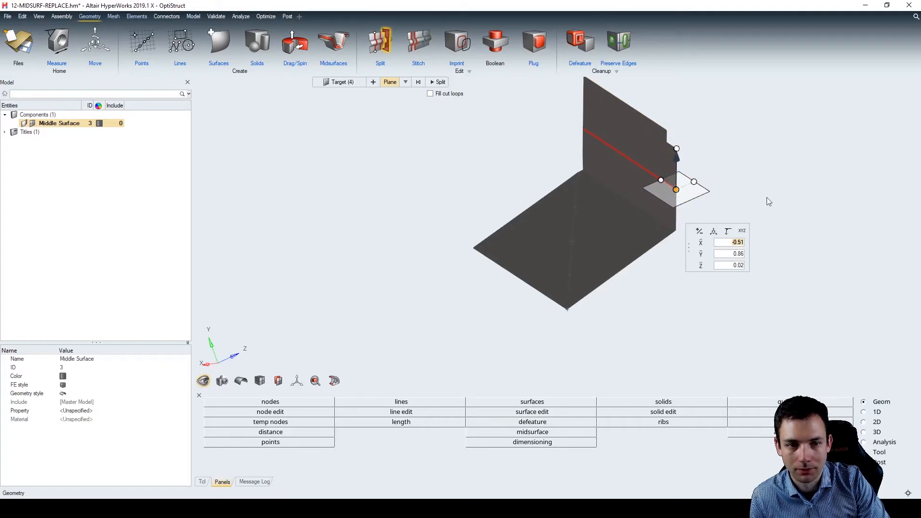
Return to the HyperWorks 2019.1 X window and split the vertical surface with the plane at its side edge's midpoint.
middle_click(779, 198)
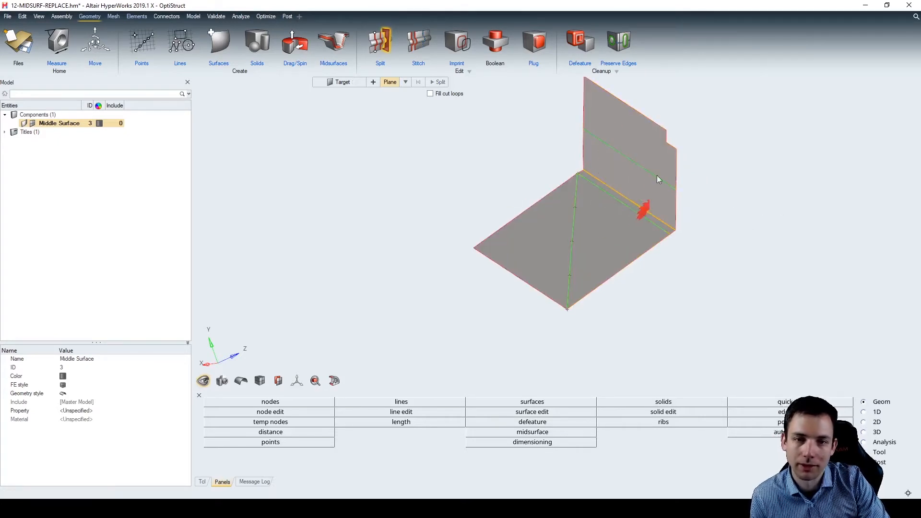
middle_click_drag(557, 187, 589, 189)
scroll(649, 183, "up", 3)
middle_click_drag(625, 223, 644, 199)
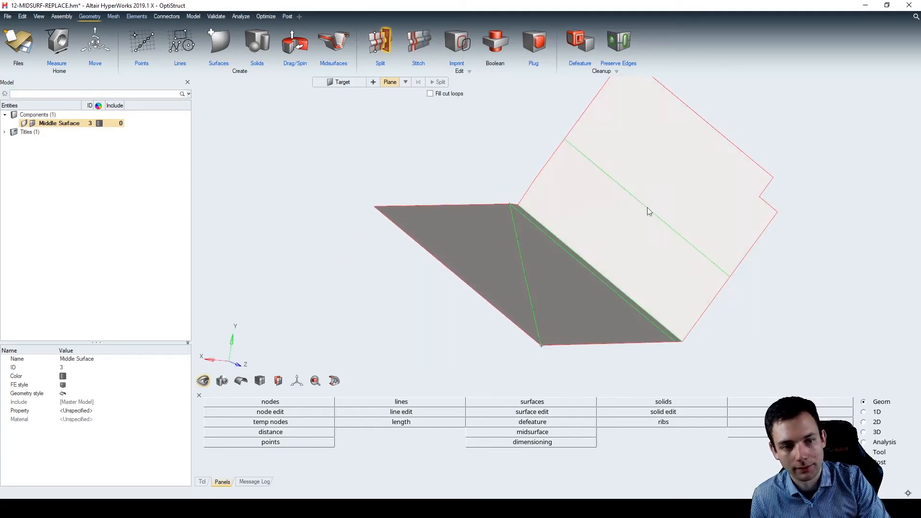
middle_click_drag(683, 235, 661, 211)
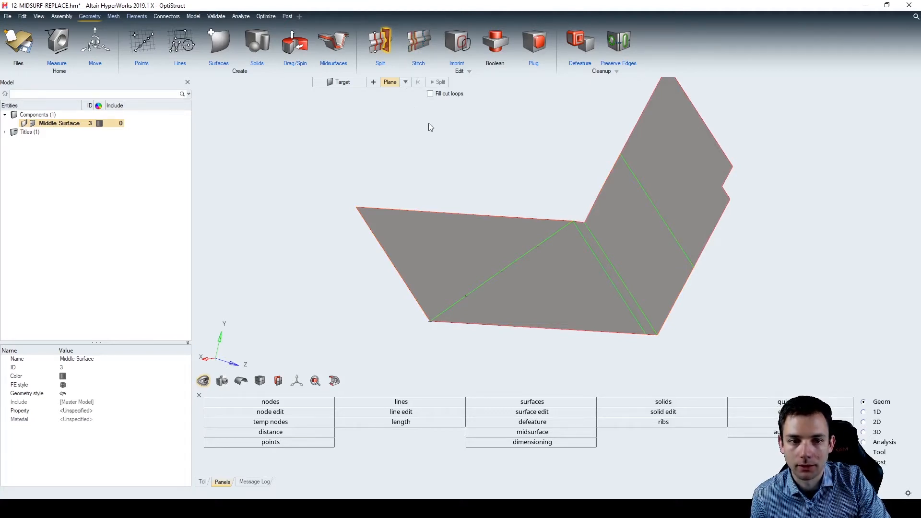
left_click(386, 44)
key("Escape")
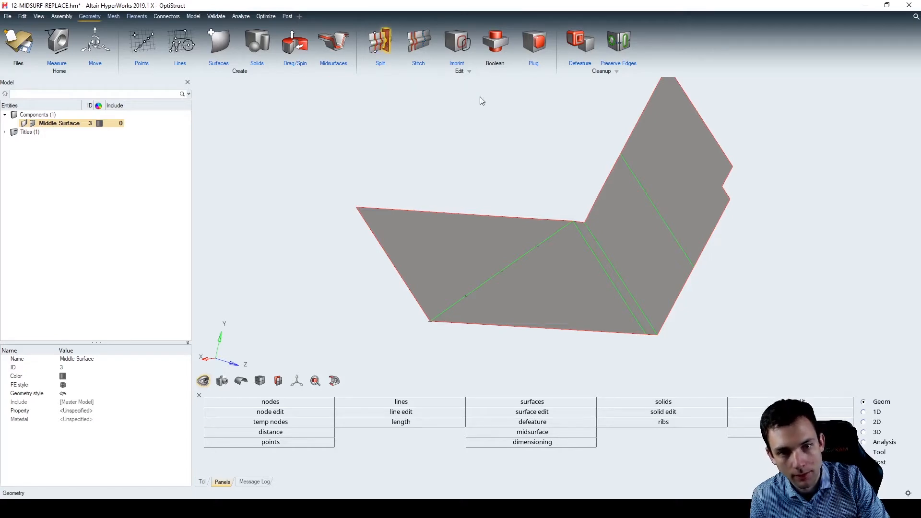
left_click(698, 183)
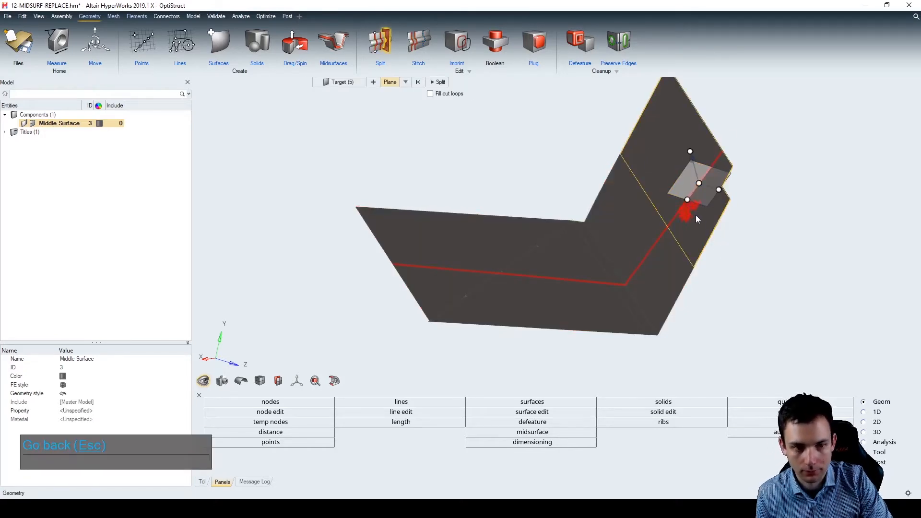
key("Escape")
Try to split the surfaces with a plane placed at the outer end of the vertical surface's existing split line.
scroll(699, 263, "down", 4)
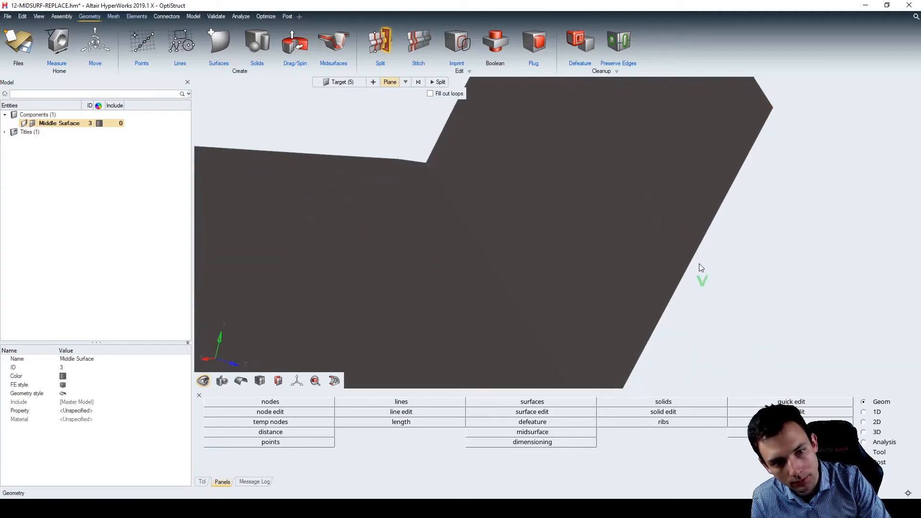
scroll(700, 268, "down", 2)
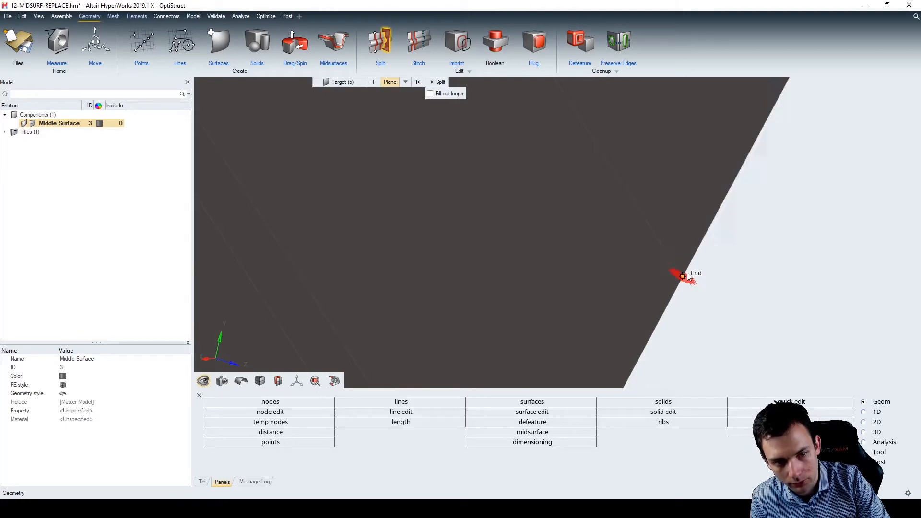
left_click(688, 274)
scroll(707, 272, "down", 5)
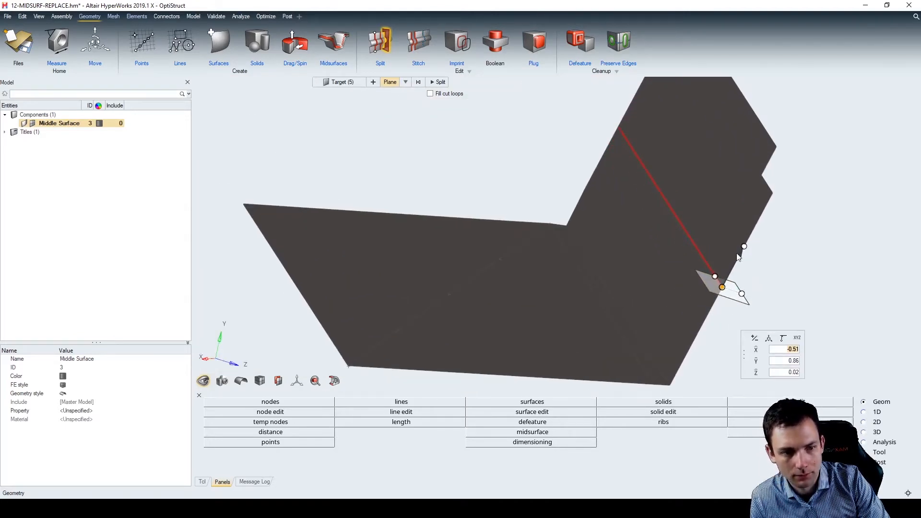
scroll(726, 257, "up", 1)
left_click_drag(773, 292, 470, 129, "ctrl")
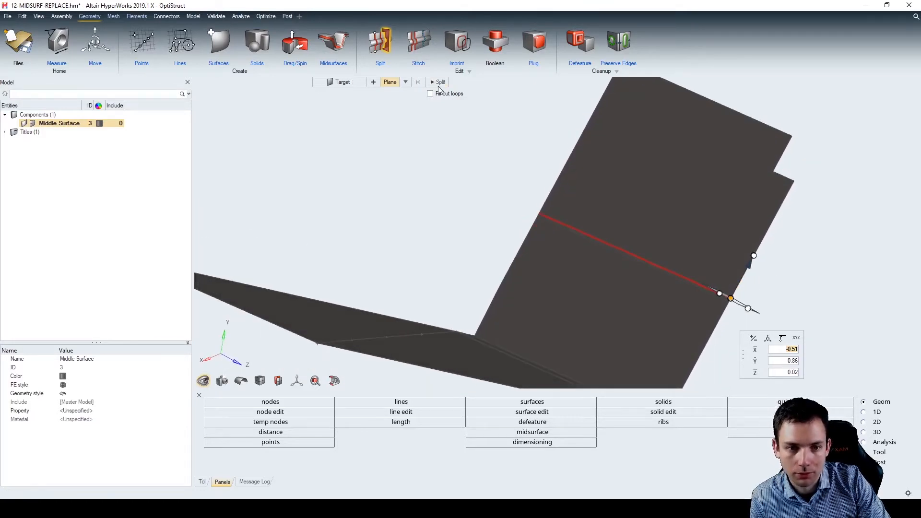
scroll(738, 303, "up", 5)
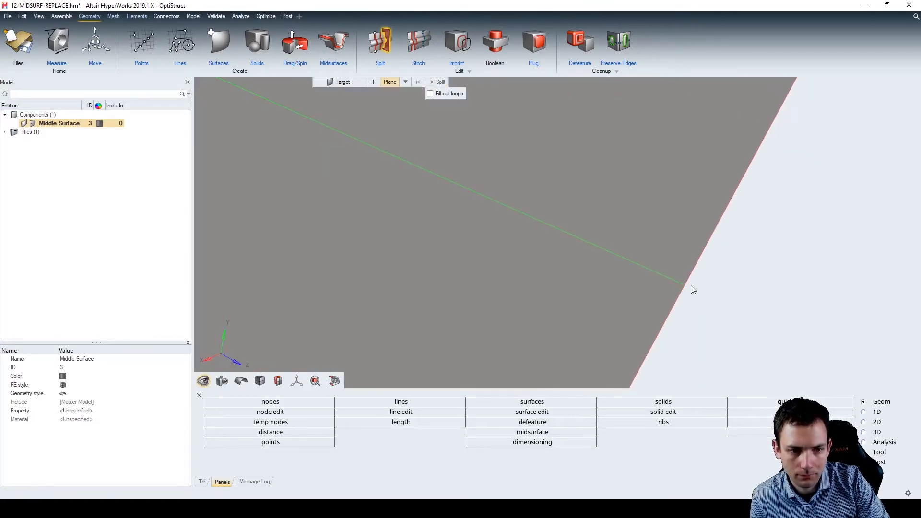
scroll(690, 289, "down", 5)
Try to split only the upper part of the vertical surface with a plane at the end of its lower edge.
left_click(351, 82)
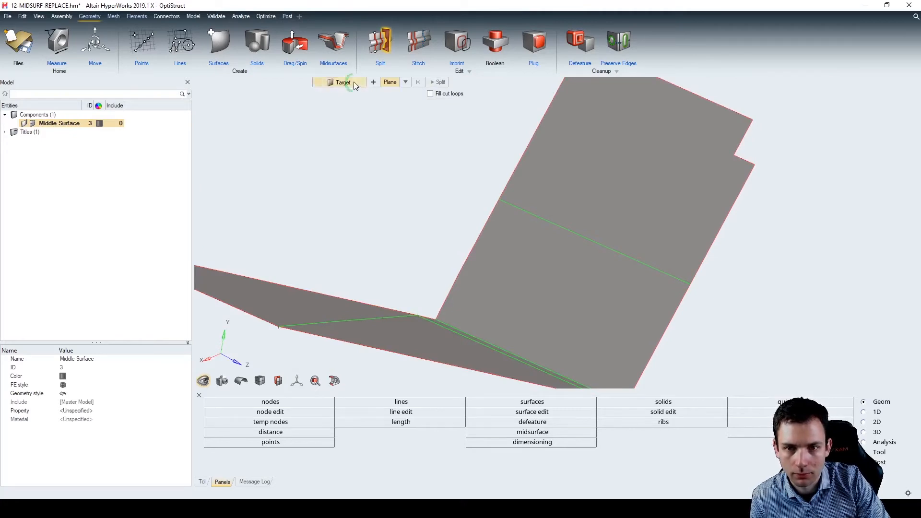
left_click(646, 175)
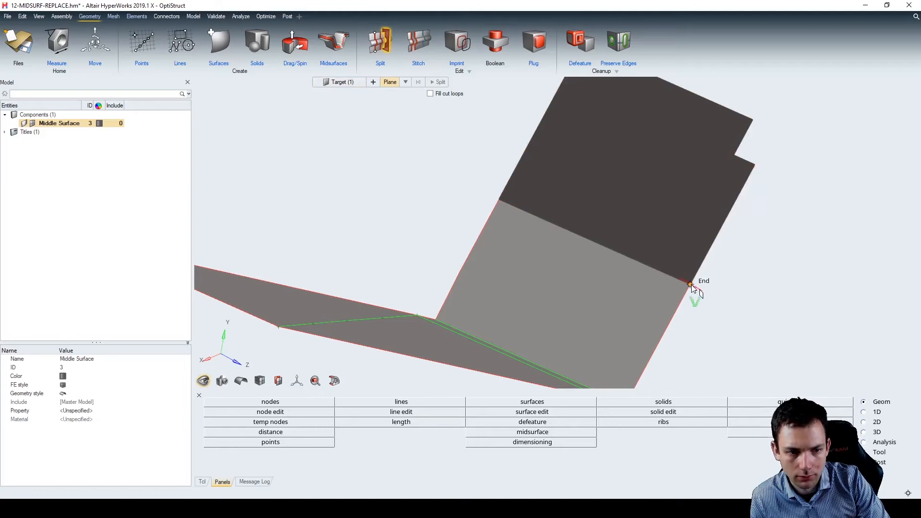
scroll(696, 283, "up", 6)
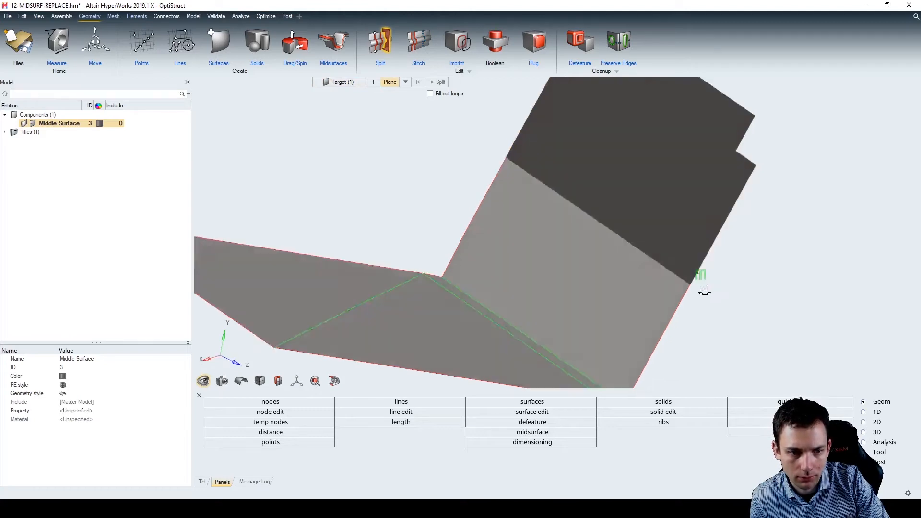
left_click(692, 289)
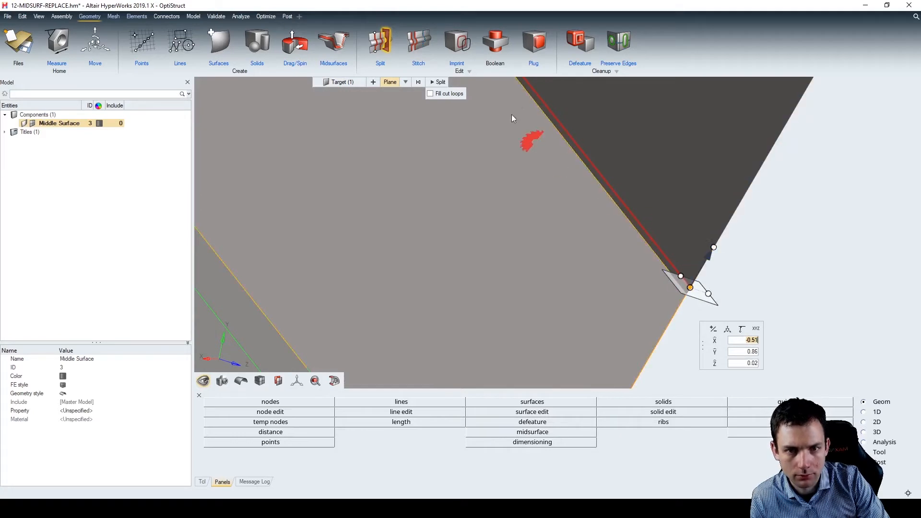
left_click(438, 82)
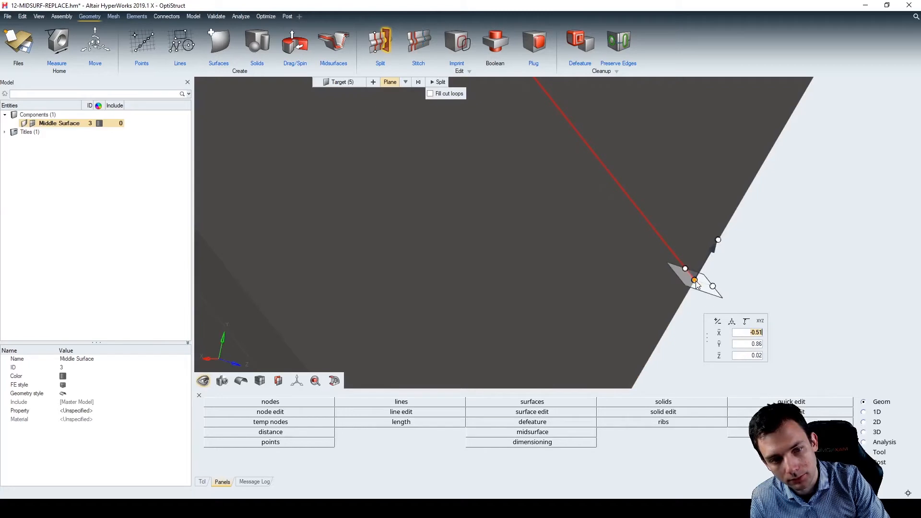
Split the vertical surface with a second plane just above the existing split line, leaving a narrow strip between them.
left_click(692, 243)
left_click(453, 83)
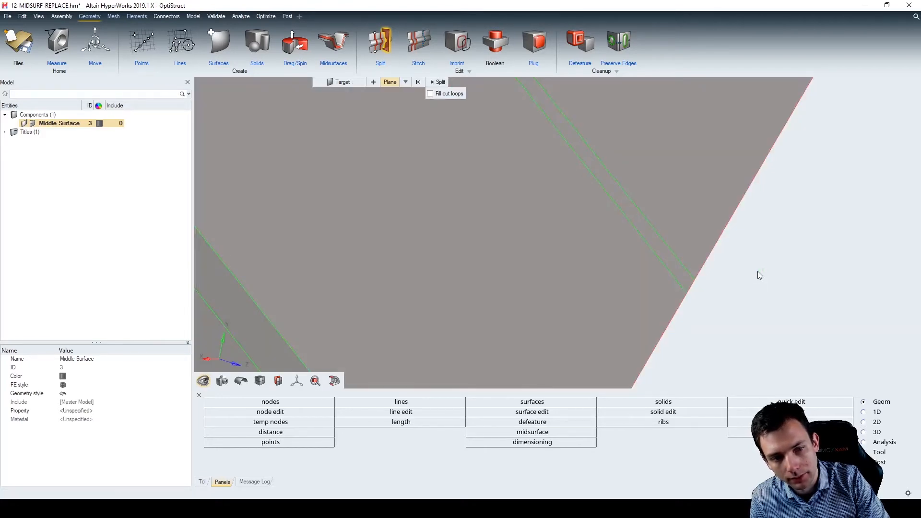
scroll(702, 264, "down", 6)
scroll(661, 224, "up", 3)
left_click(589, 162)
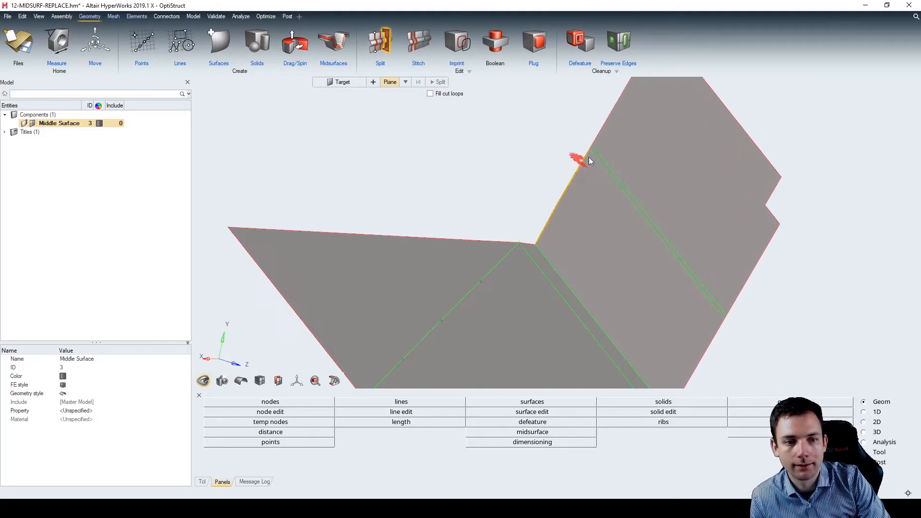
scroll(587, 150, "up", 3)
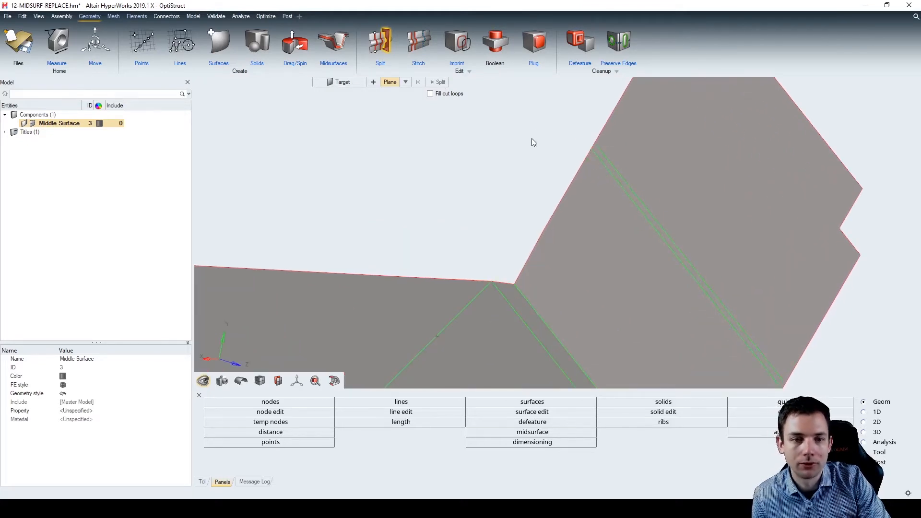
key("Escape")
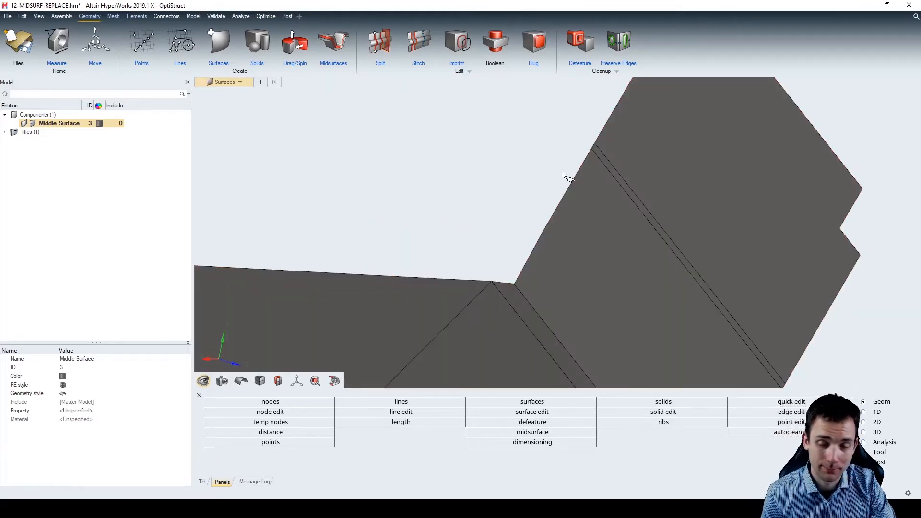
key("F2")
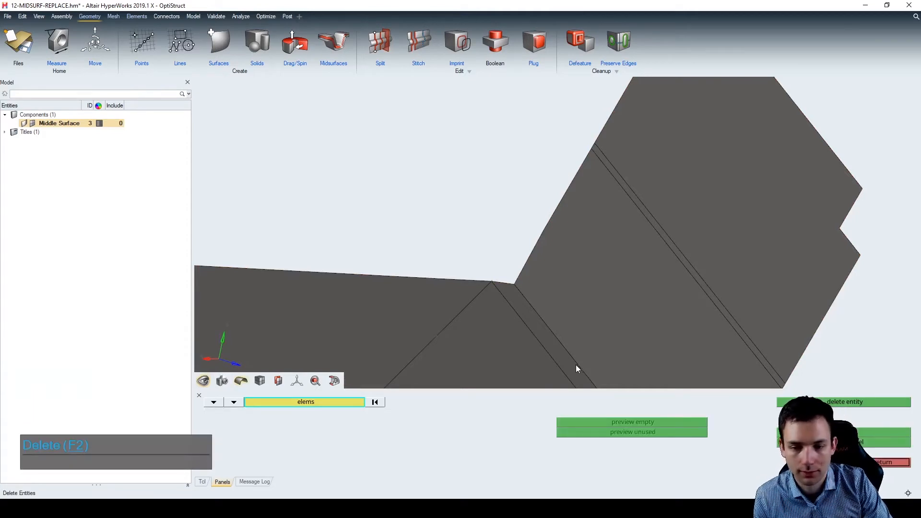
left_click(220, 402)
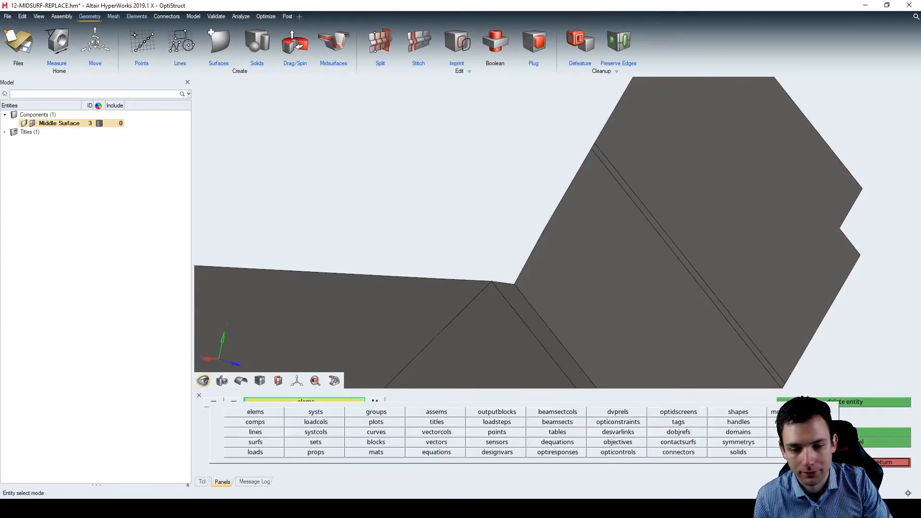
left_click(357, 402)
left_click(217, 402)
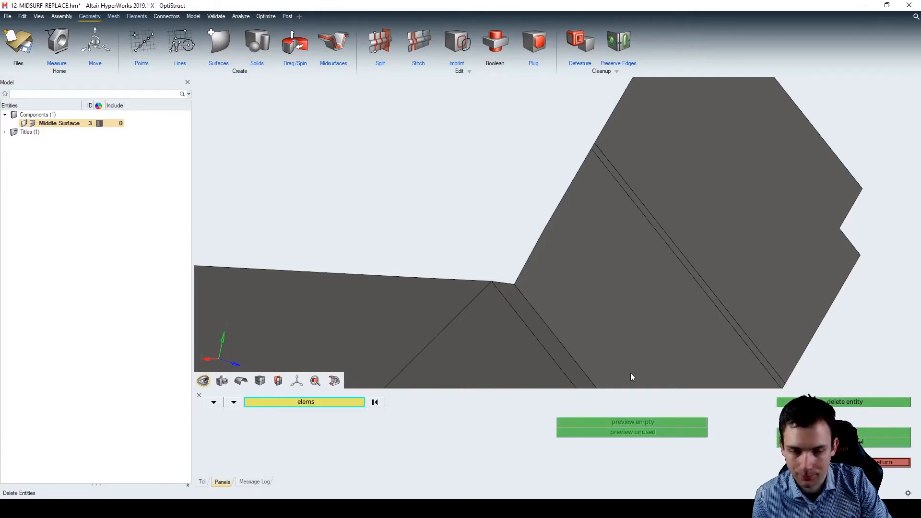
left_click(886, 461)
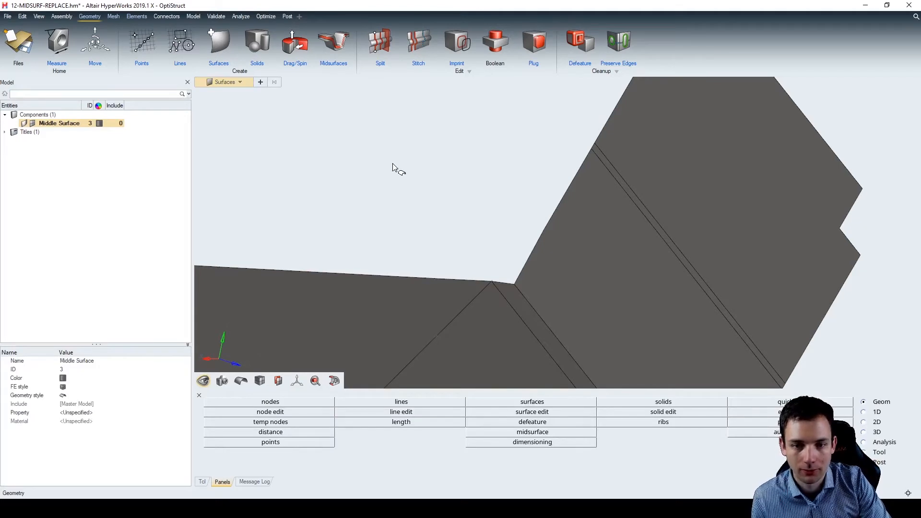
Restrict the selection to surfaces and delete the narrow strip between the two split lines on the vertical surface.
key("f")
key("Escape")
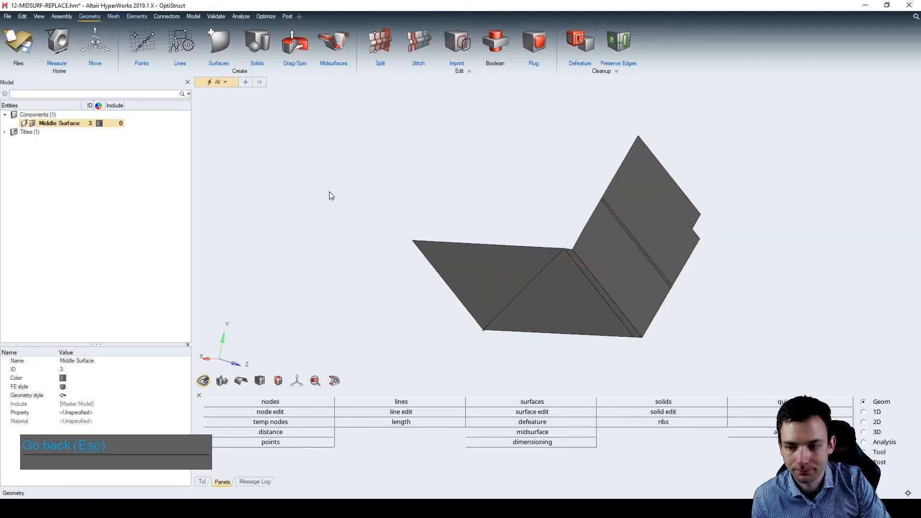
left_click(224, 82)
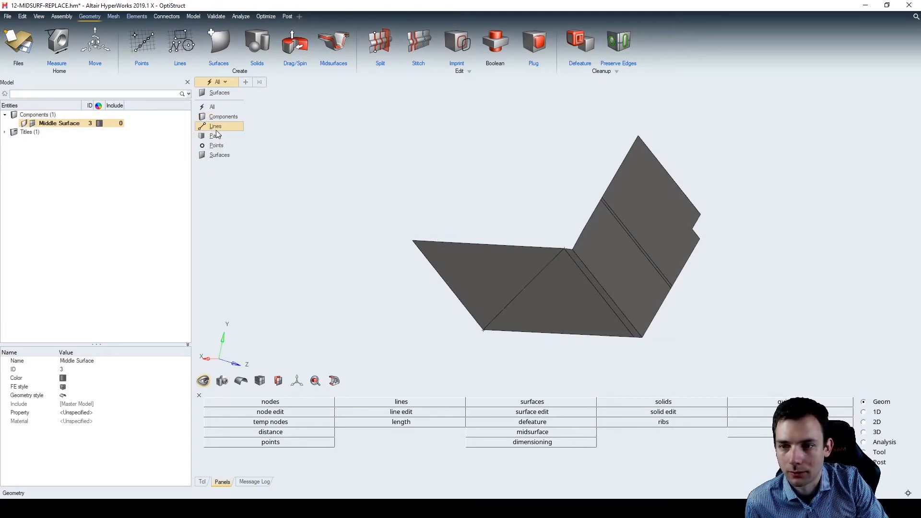
left_click(227, 154)
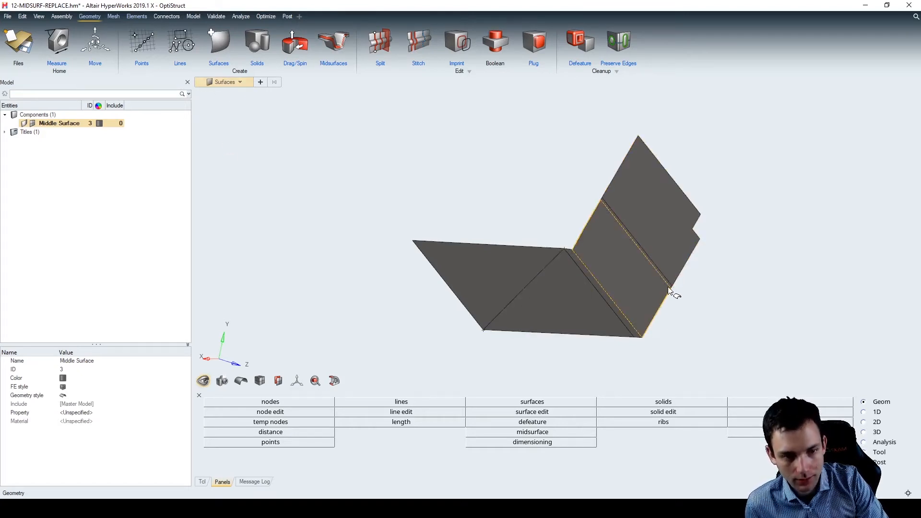
scroll(696, 293, "up", 6)
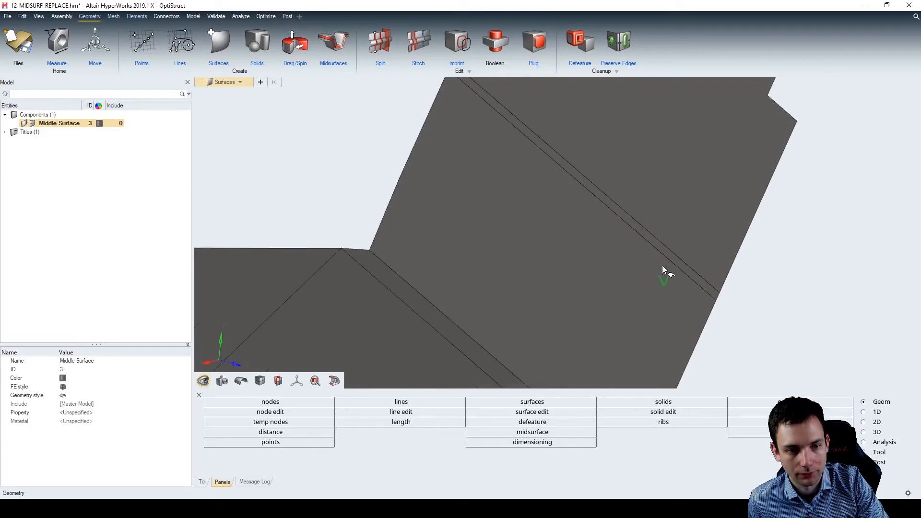
left_click(706, 294)
scroll(714, 301, "down", 5)
key("Delete")
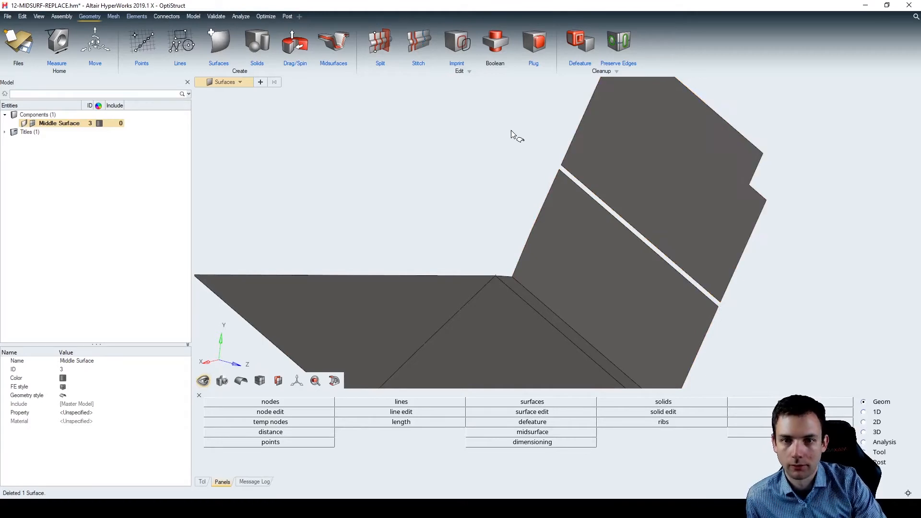
Try to stitch the upper and lower parts of the vertical surface across the gap with the current stitching distance.
left_click(417, 44)
scroll(656, 247, "up", 3)
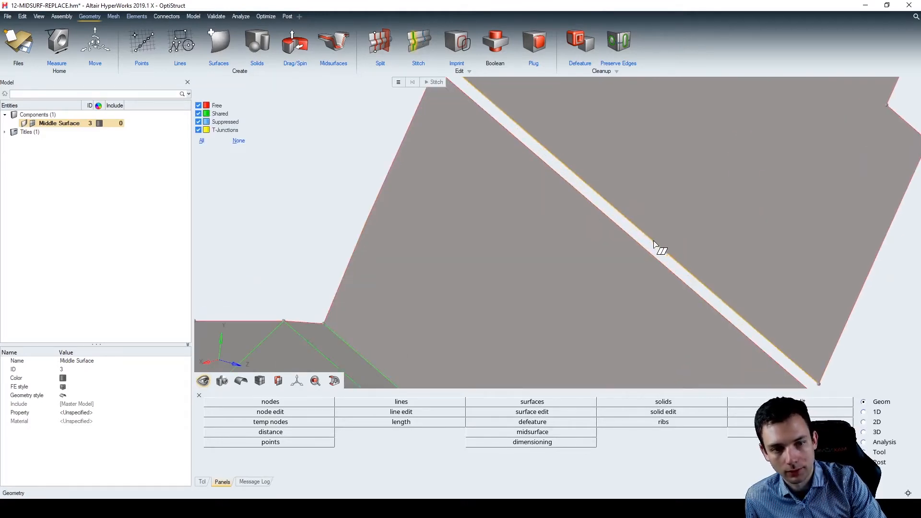
left_click(560, 171)
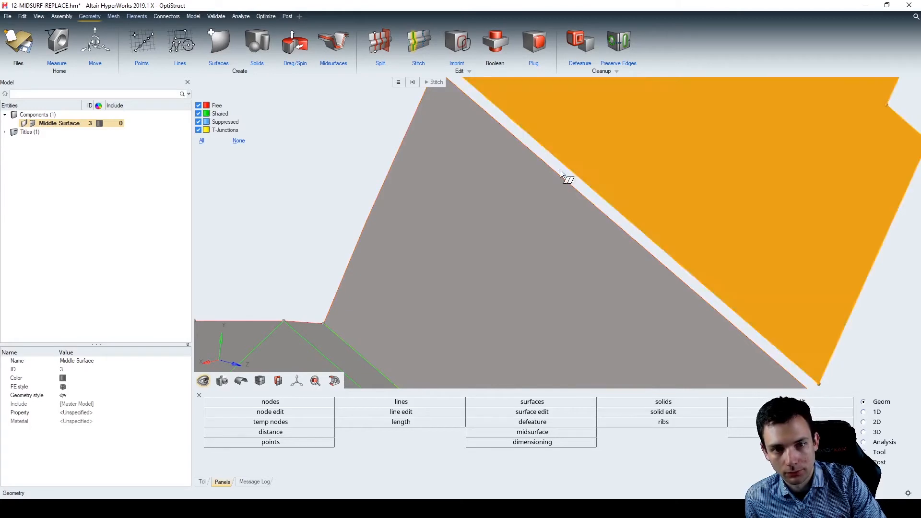
left_click(561, 174)
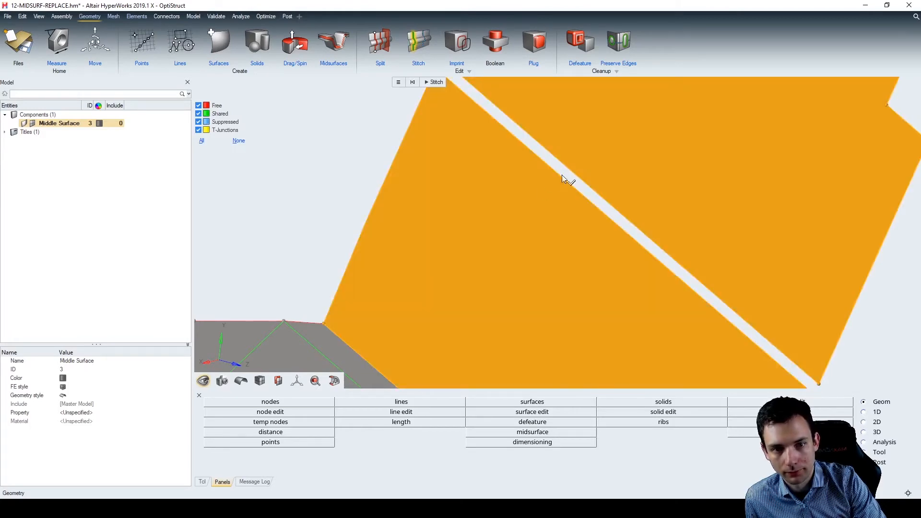
middle_click(533, 185)
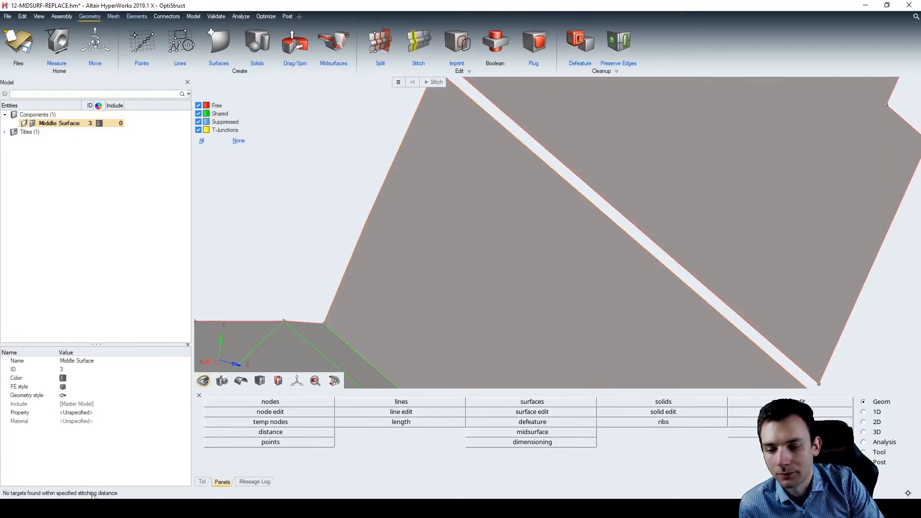
scroll(594, 252, "down", 3)
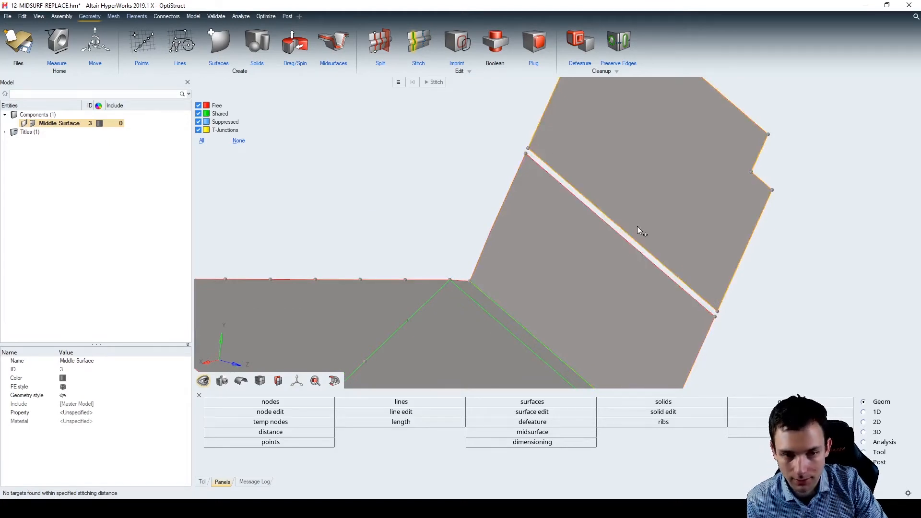
Measure the gap between the upper and lower parts of the vertical surface near their outer corners using two nodes.
key("F4")
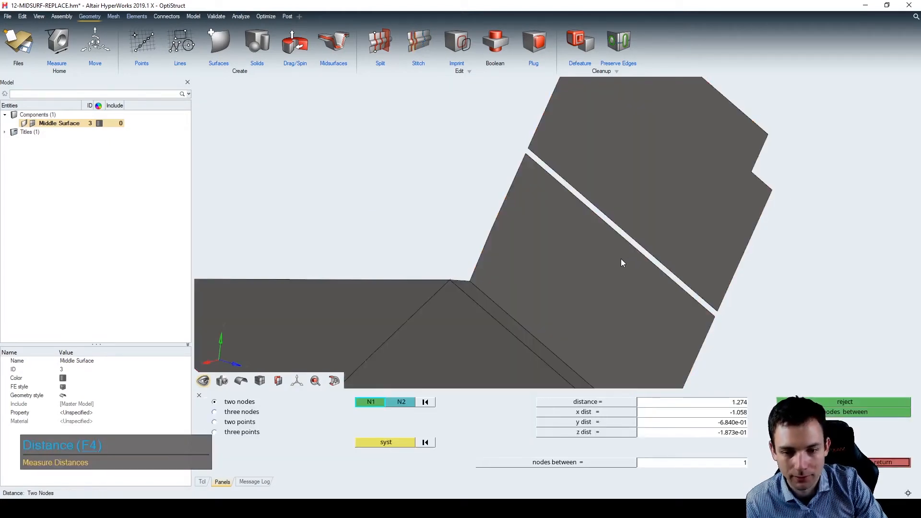
scroll(619, 249, "up", 4)
scroll(685, 294, "up", 3)
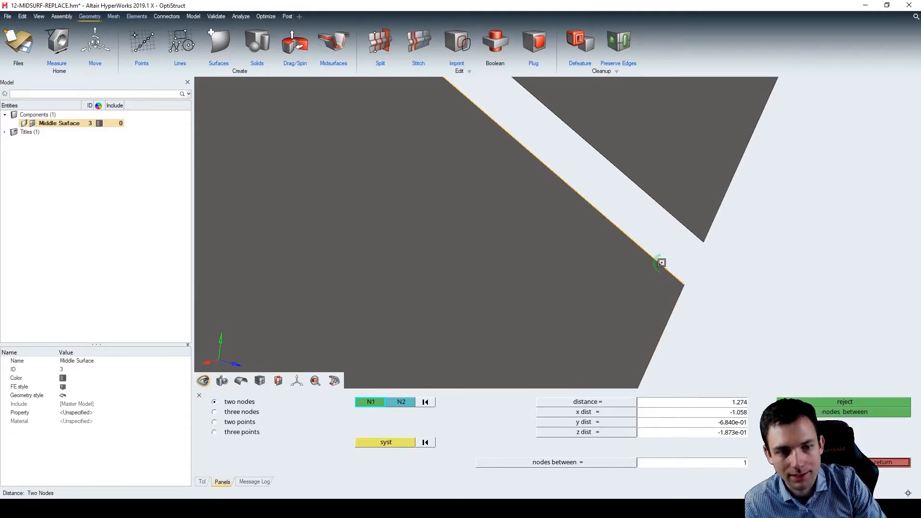
left_click(673, 274)
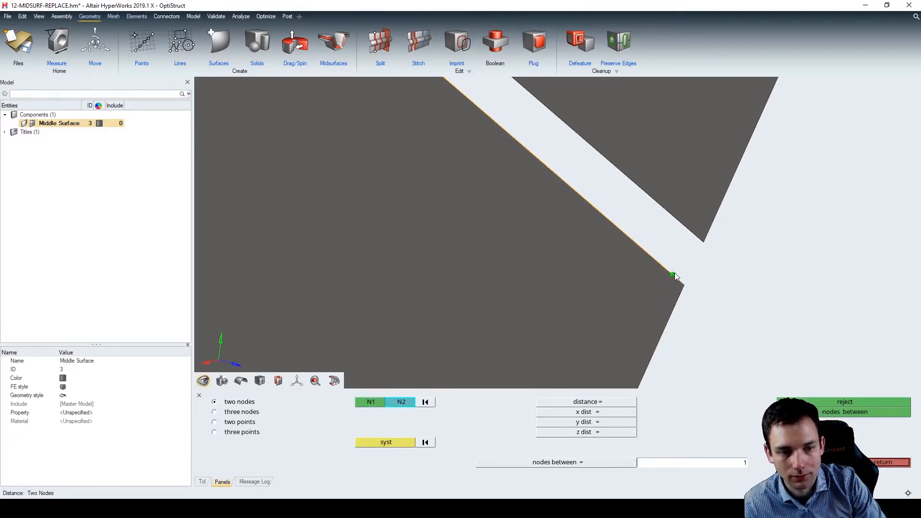
left_click(694, 234)
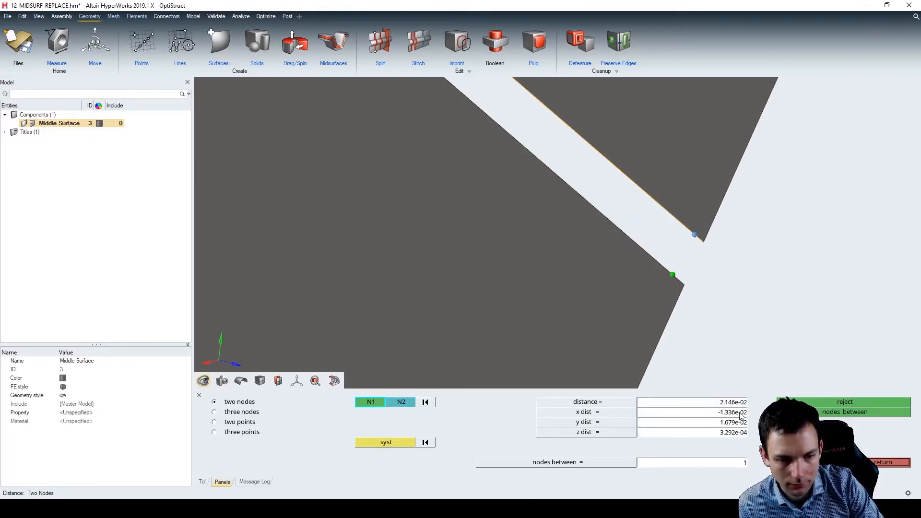
left_click(886, 462)
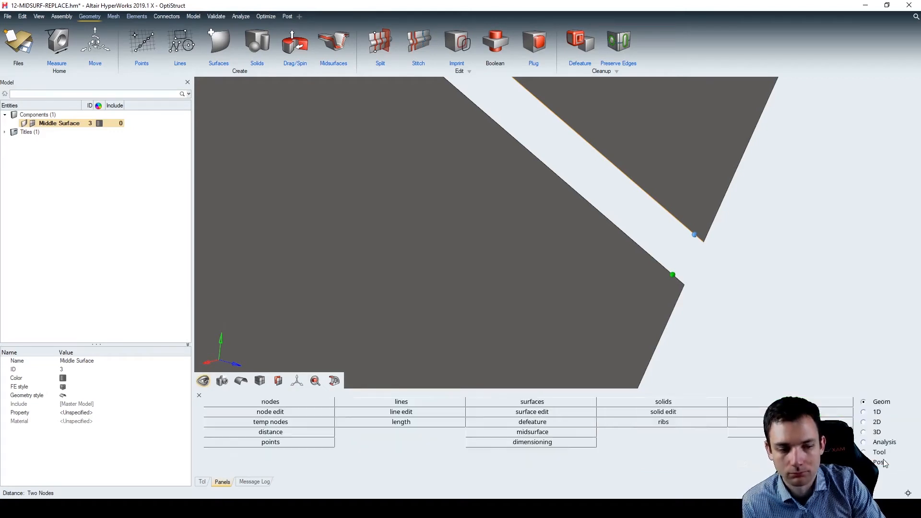
Stitch the upper and lower parts of the vertical surface together with a maximum stitching distance of 0.1.
left_click(421, 60)
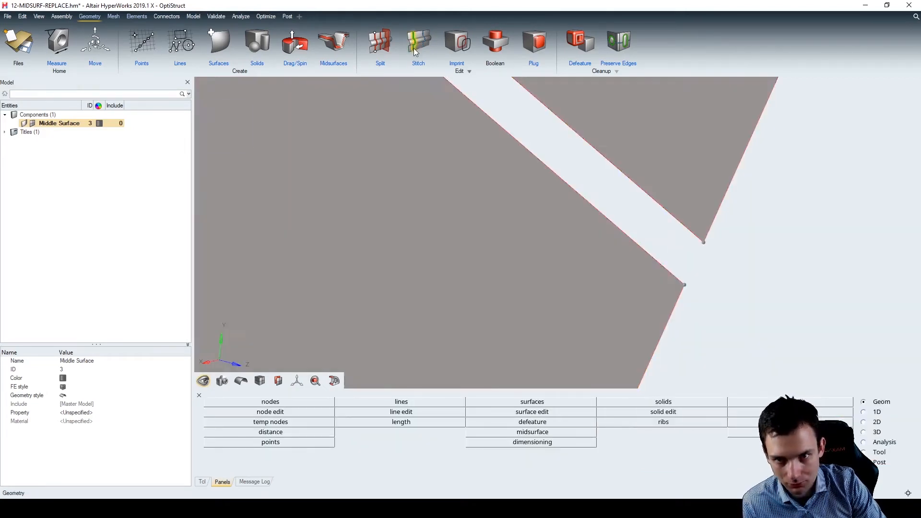
left_click(415, 51)
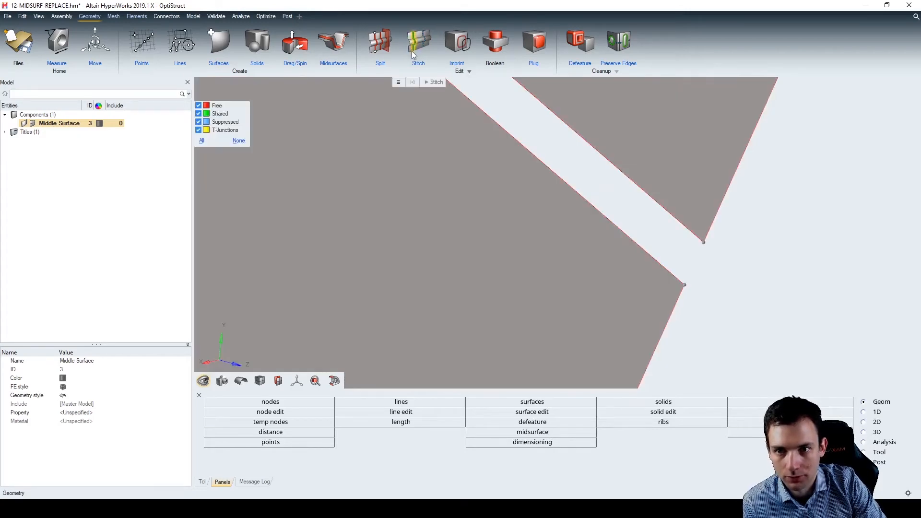
left_click(398, 82)
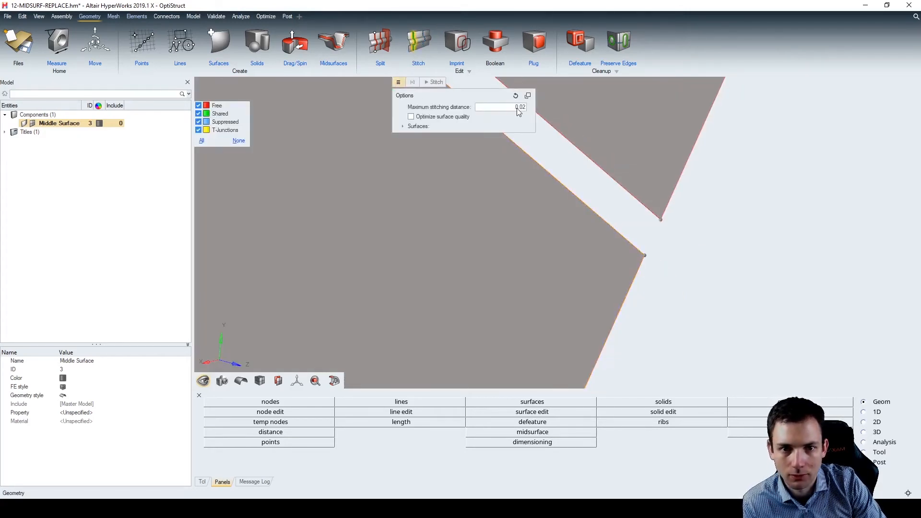
left_click_drag(526, 108, 490, 108)
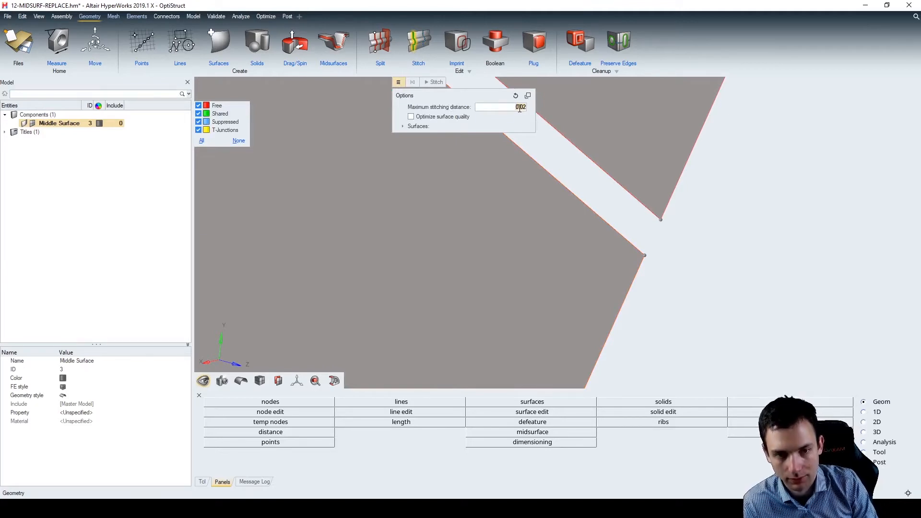
type("0.1")
key("Return")
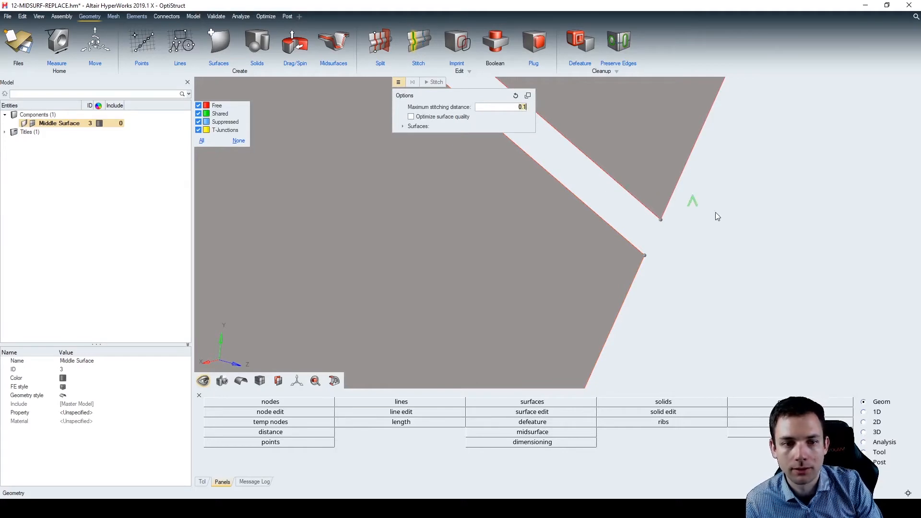
left_click(619, 130)
left_click(506, 208)
scroll(757, 258, "down", 10)
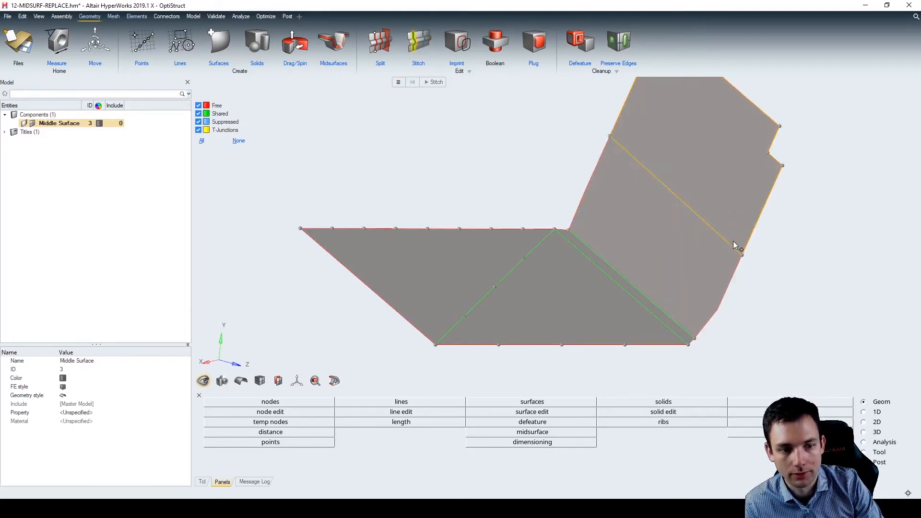
scroll(734, 240, "up", 3)
left_click_drag(734, 258, 736, 221, "ctrl")
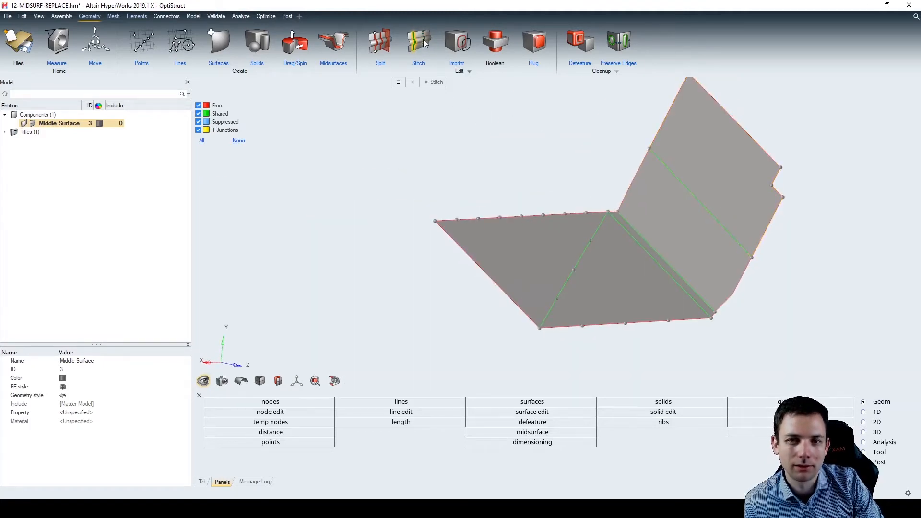
left_click_drag(627, 195, 645, 206, "ctrl")
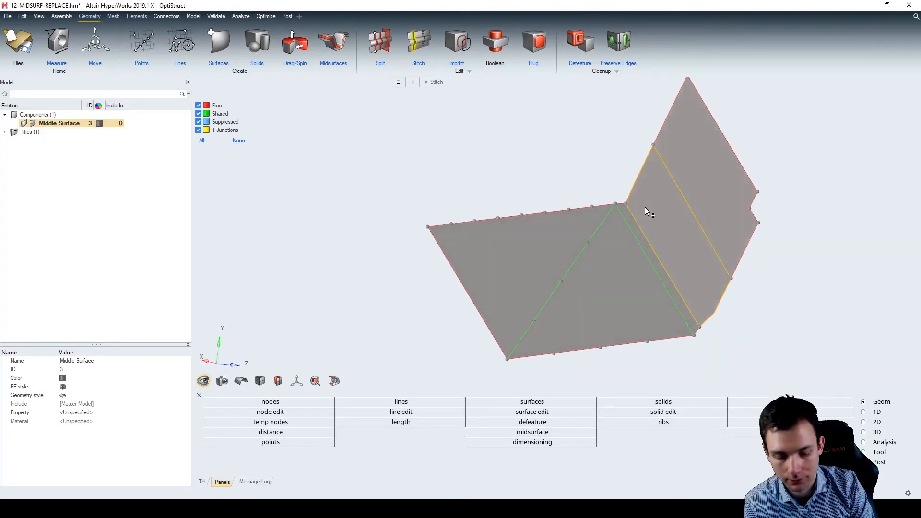
Automesh all surfaces of the midsurface model with an element size of 0.2 and inspect the mesh.
key("F12")
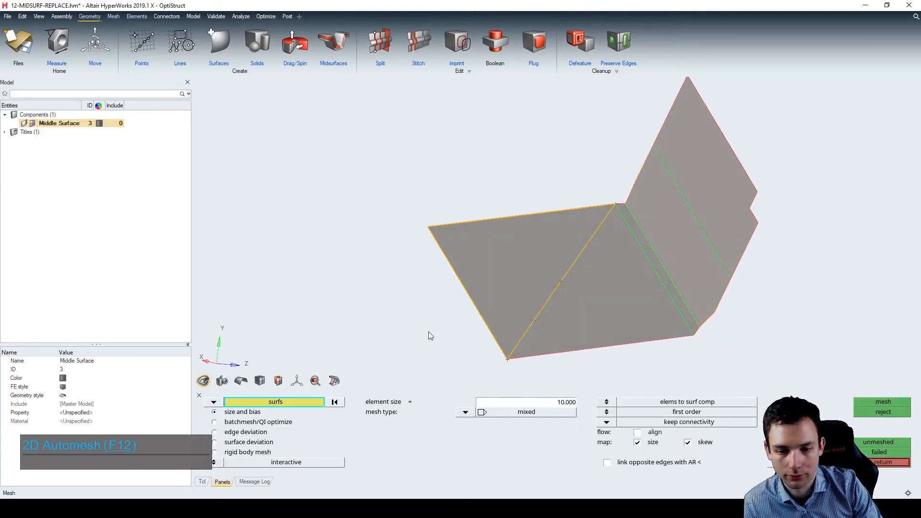
left_click(540, 404)
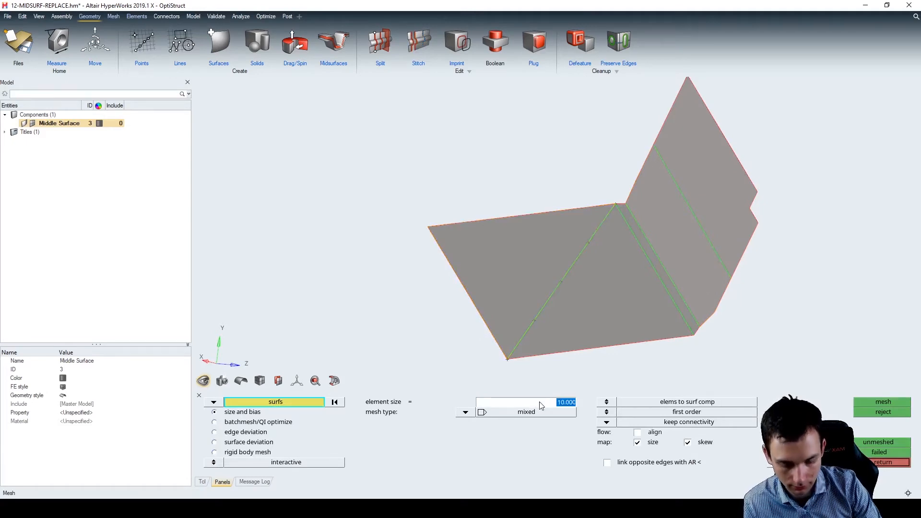
type("0.2")
key("Return")
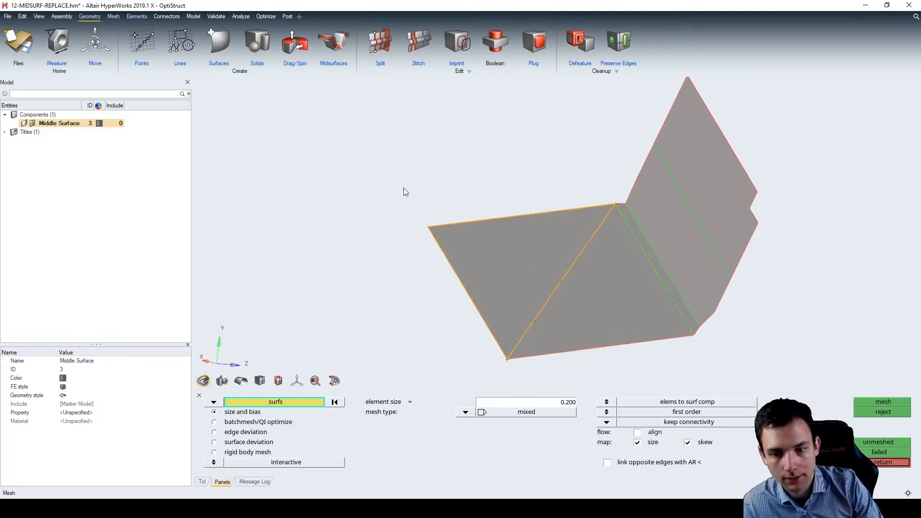
left_click_drag(411, 143, 866, 309, "shift")
left_click(883, 402)
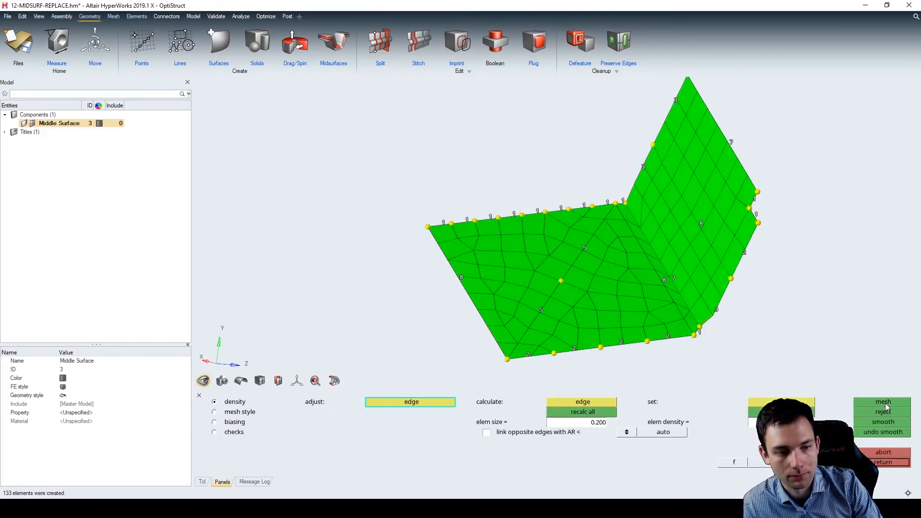
mouse_move(654, 240)
middle_mouse_down()
mouse_move(678, 224)
mouse_move(654, 235)
middle_mouse_up()
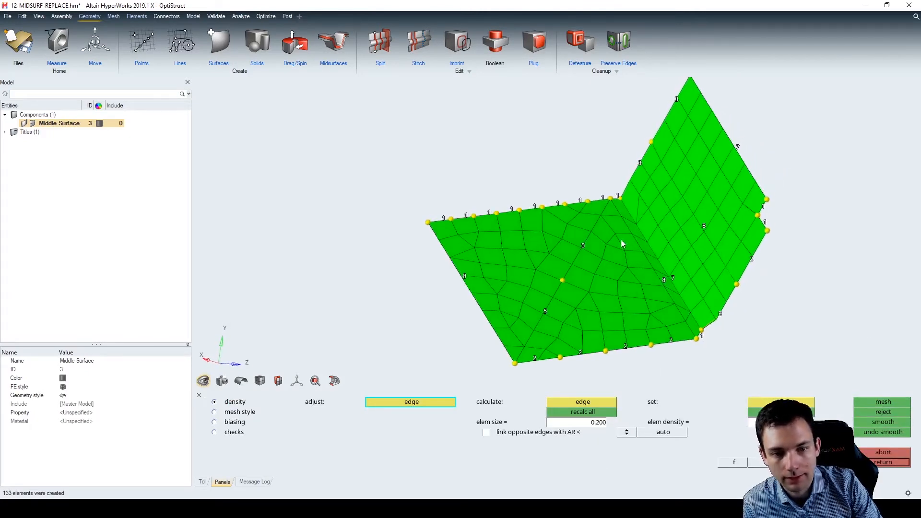
middle_click_drag(633, 243, 570, 252)
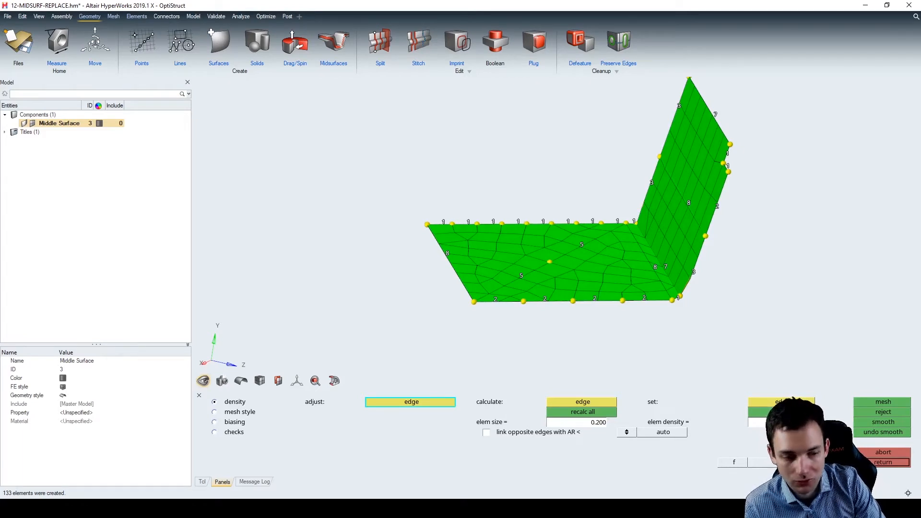
Undo the mesh on the midsurface model.
key("ctrl+z")
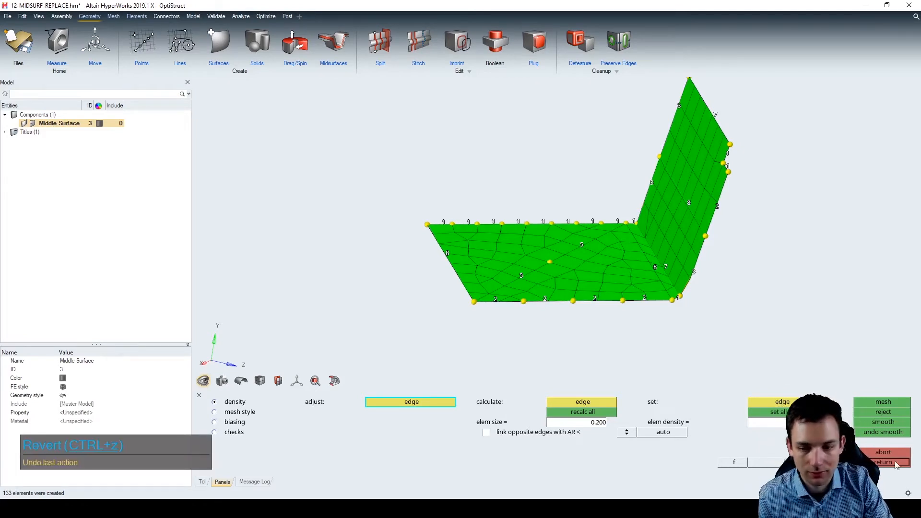
key("ctrl+z")
left_click_drag(589, 280, 687, 237, "ctrl")
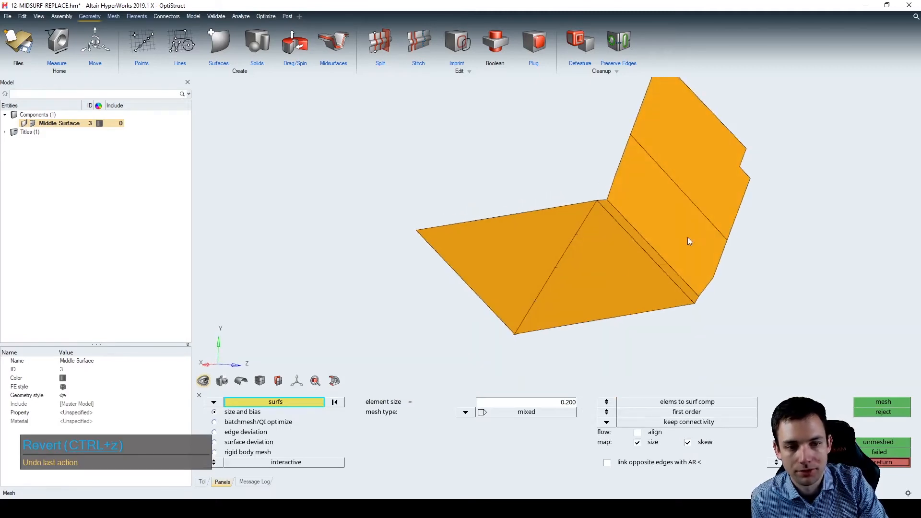
Suppress the shared edge between the upper and lower parts of the vertical surface, and restore it as a shared edge.
left_click(425, 39)
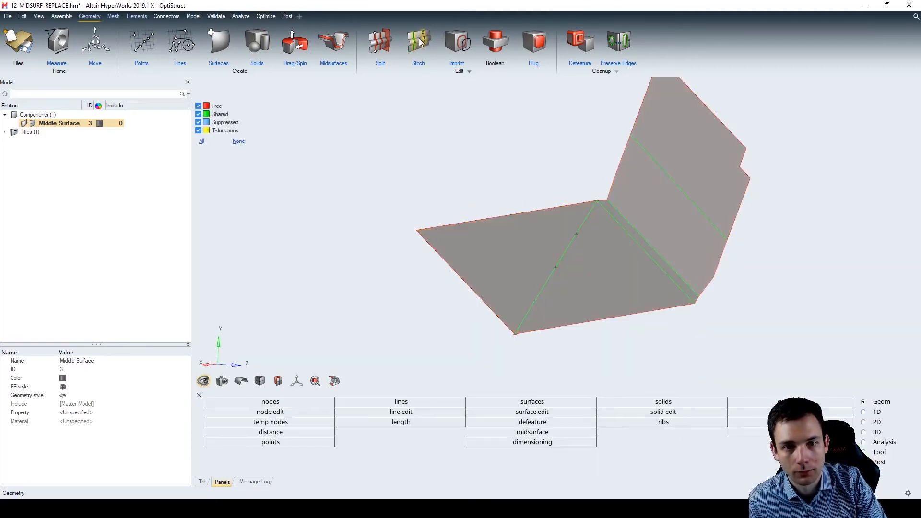
left_click(666, 171)
left_click_drag(737, 230, 745, 211, "ctrl")
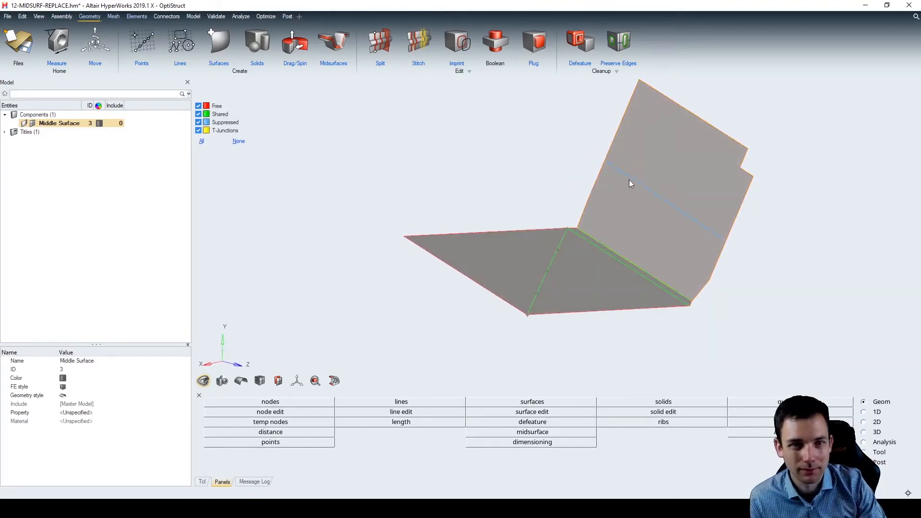
left_click(660, 193)
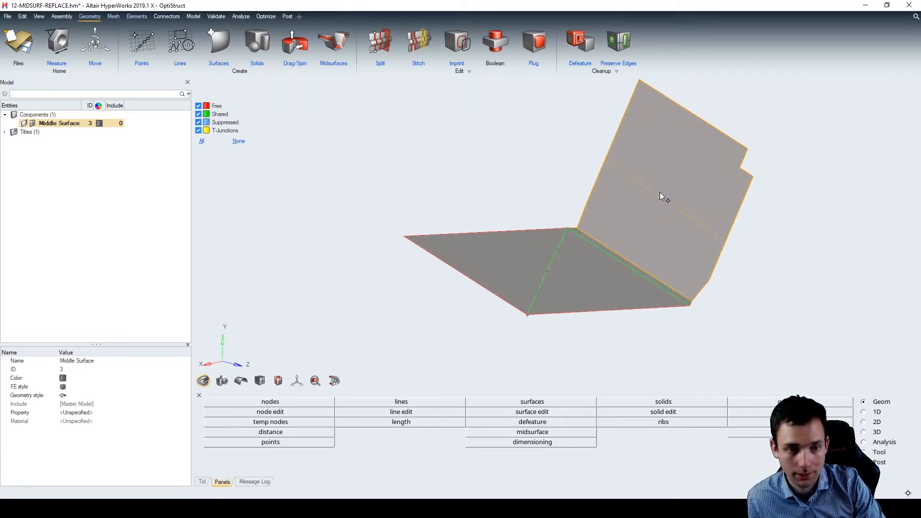
left_click(663, 197)
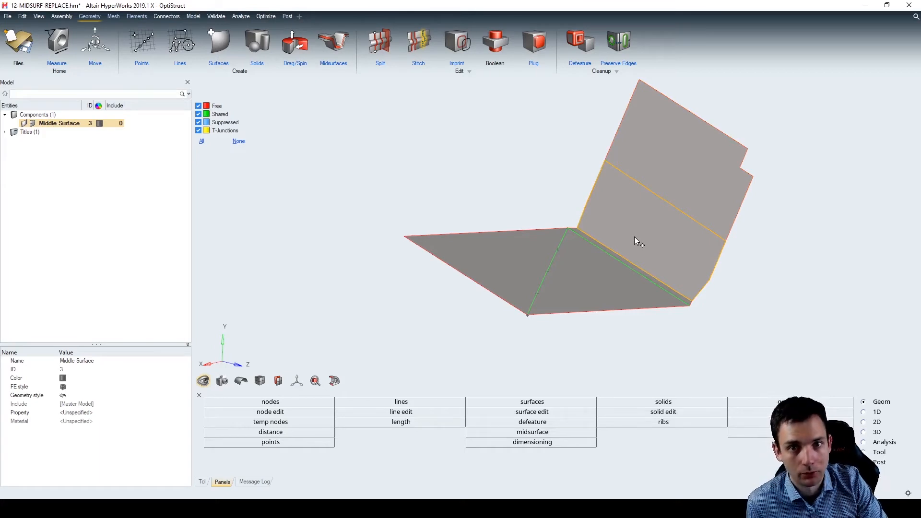
Draw a small rectangle about 0.21 wide on the triangular base surface farther from the vertical wall.
left_click(464, 43)
left_click(180, 35)
left_click(482, 250)
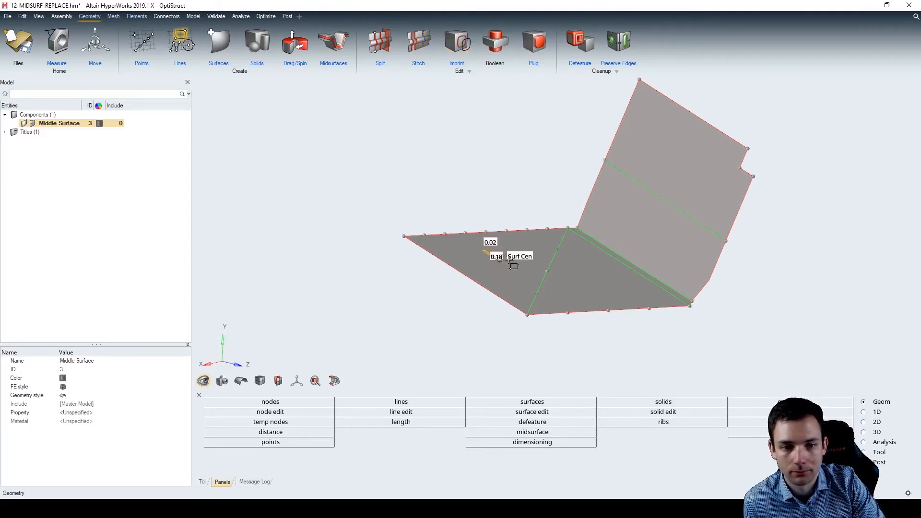
left_click(542, 263)
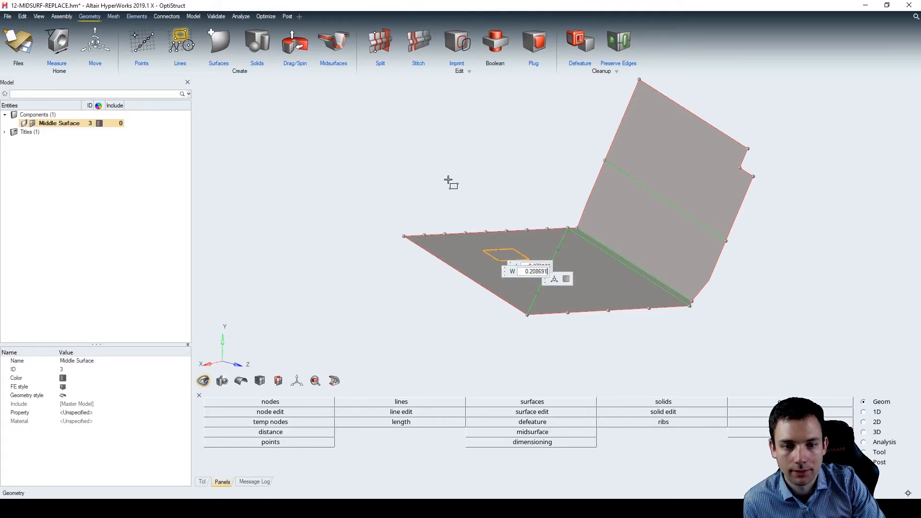
left_click_drag(421, 202, 396, 238, "ctrl")
middle_click_drag(396, 237, 397, 240)
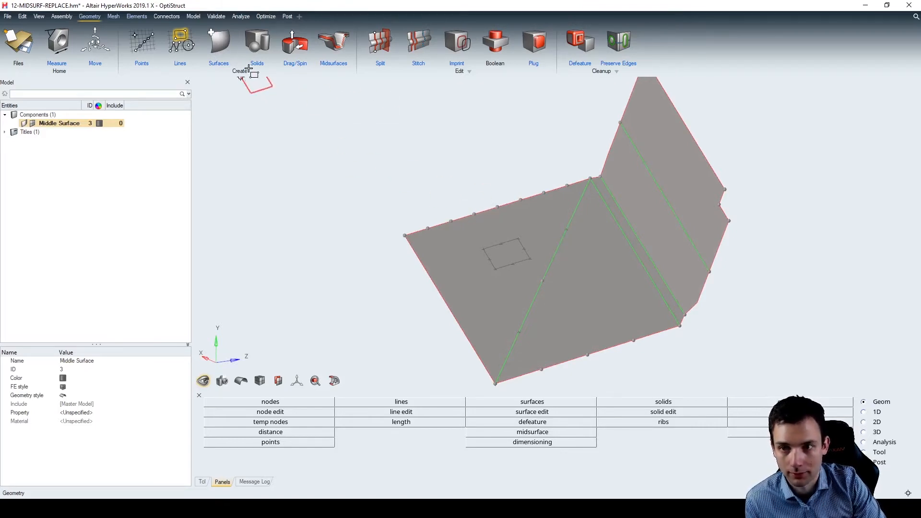
Mesh the triangular base surface under the rectangle with an element size of 0.2, and undo the mesh.
left_click(113, 17)
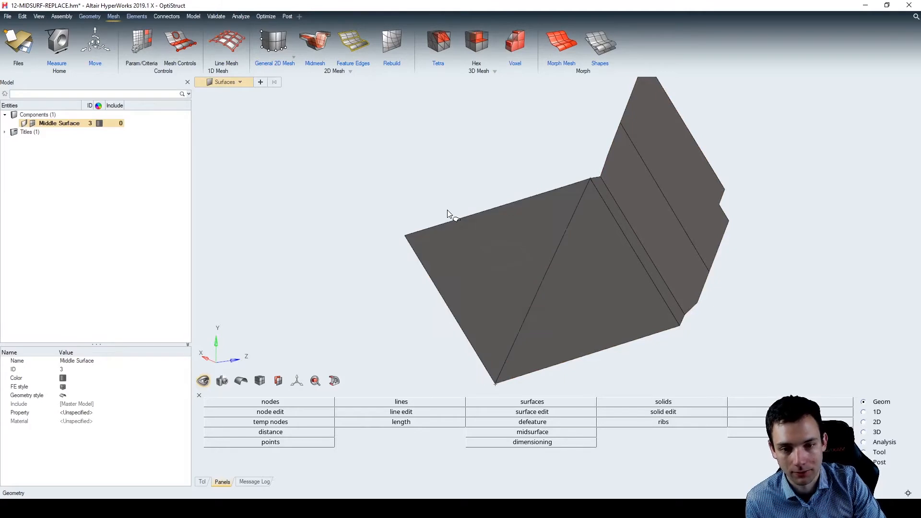
key("F12")
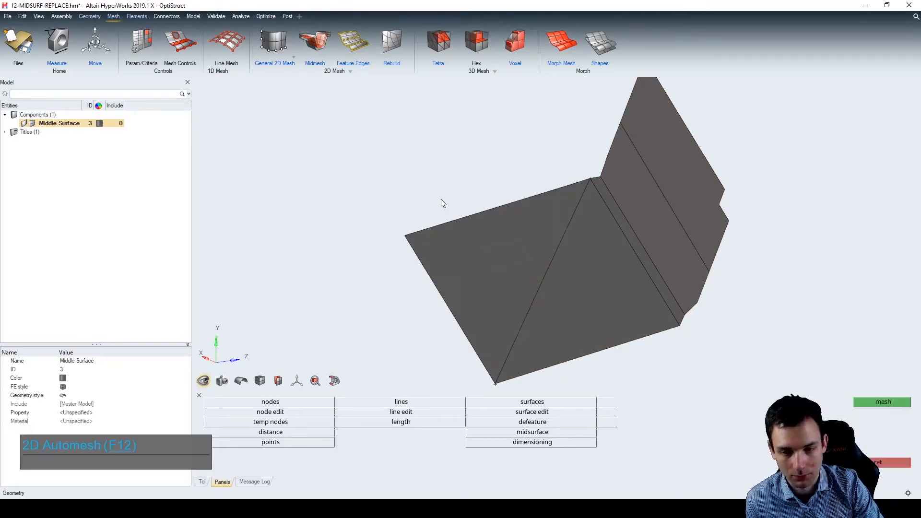
left_click(896, 463)
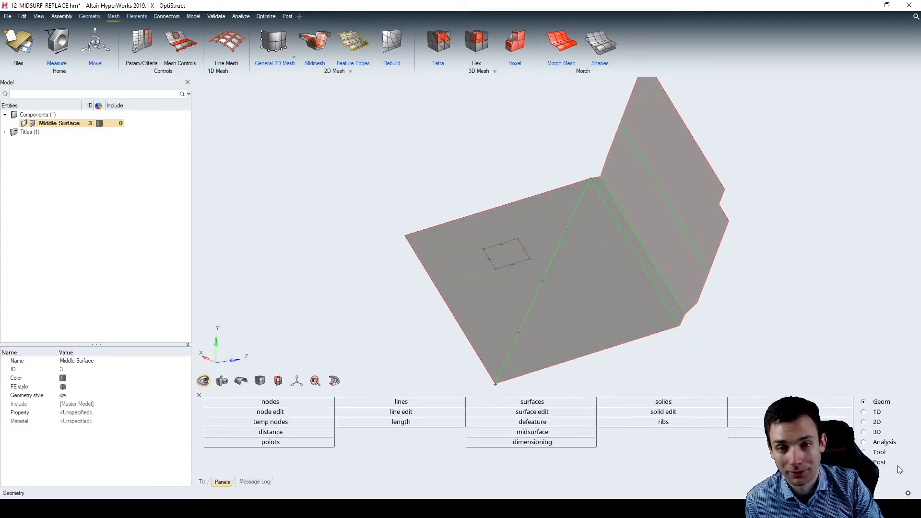
mouse_move(274, 41)
left_click(229, 93)
left_click(485, 256)
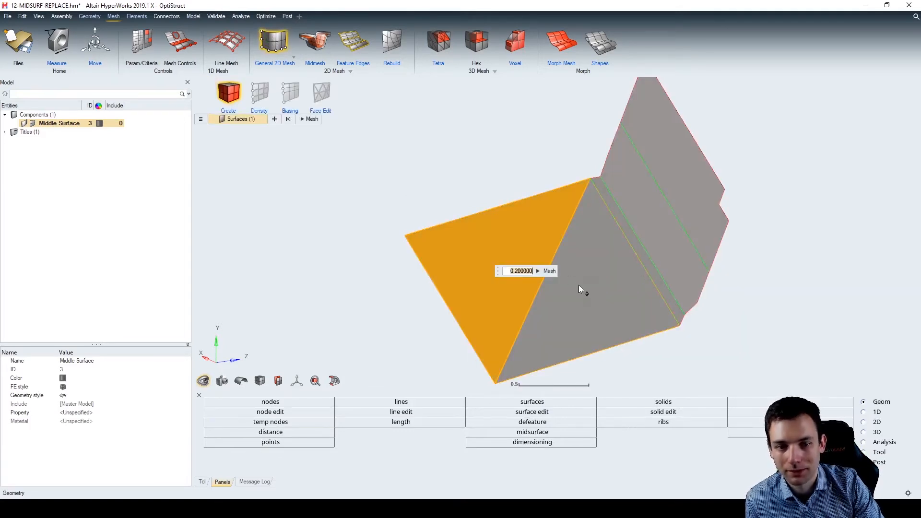
left_click(545, 274)
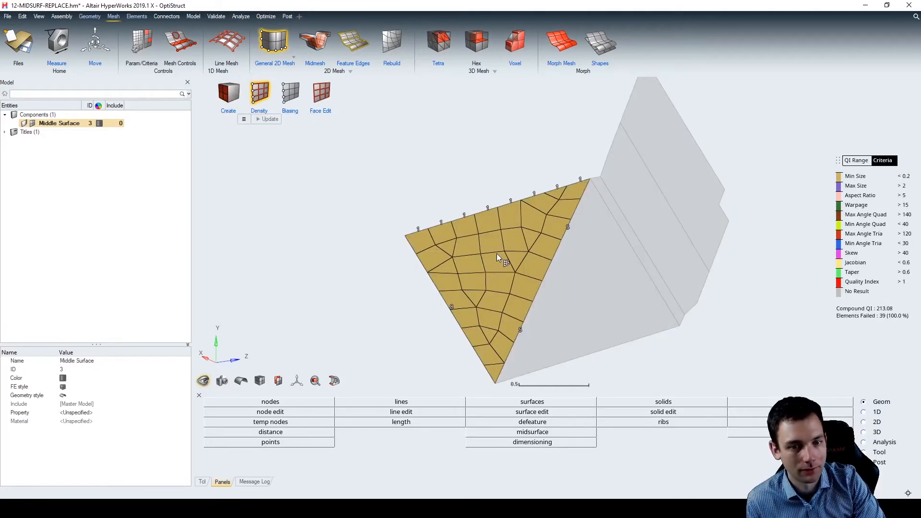
key("ctrl+z")
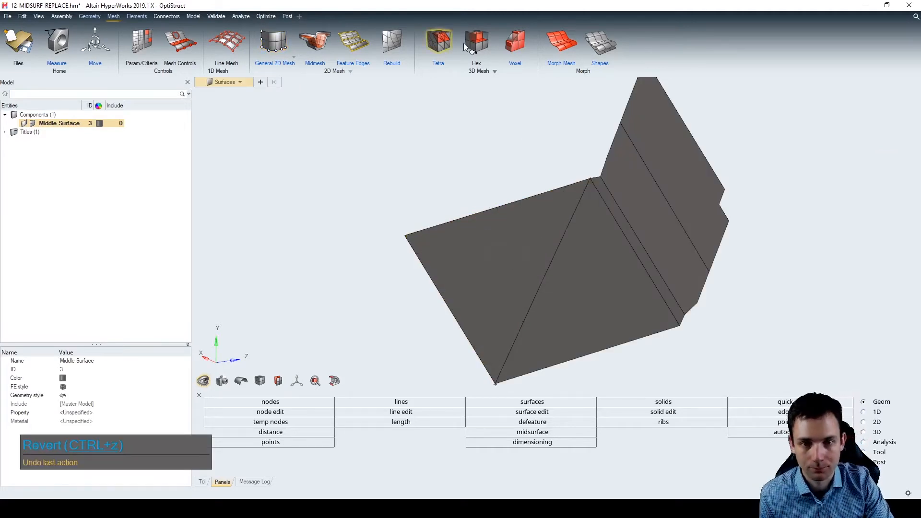
key("Escape")
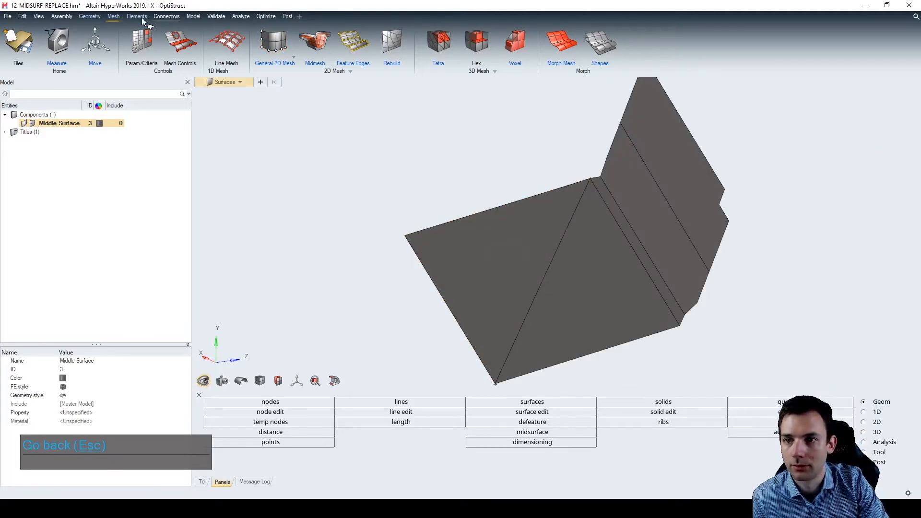
Imprint the rectangle's lines onto the triangular base surface beneath them.
left_click(89, 20)
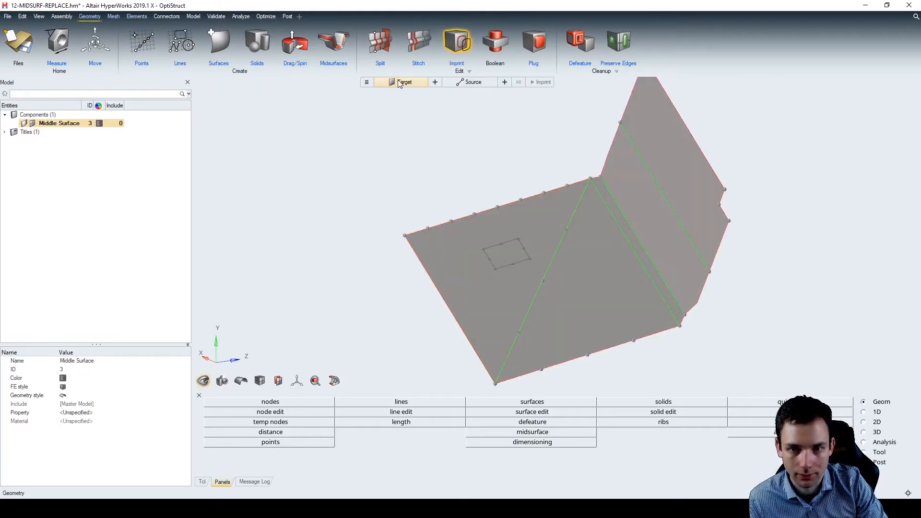
left_click(368, 82)
left_click(368, 82)
left_click(368, 83)
left_click(408, 84)
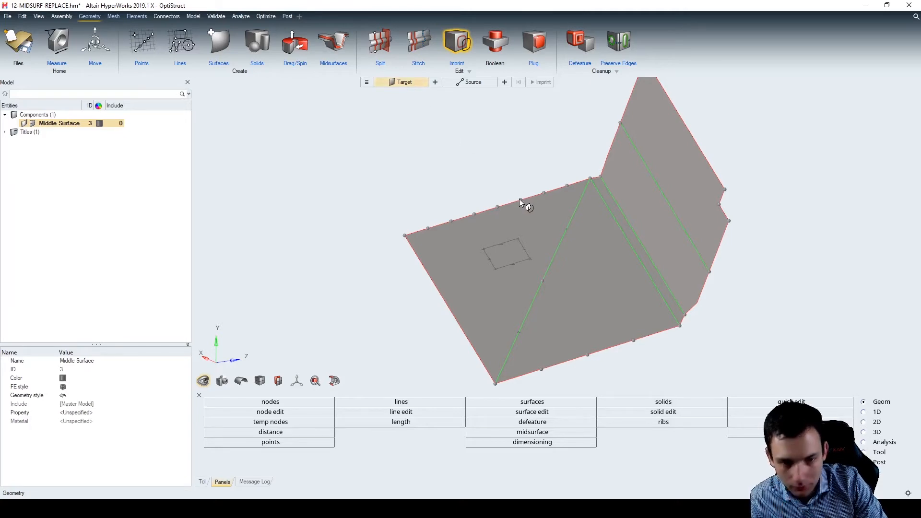
left_click(541, 210)
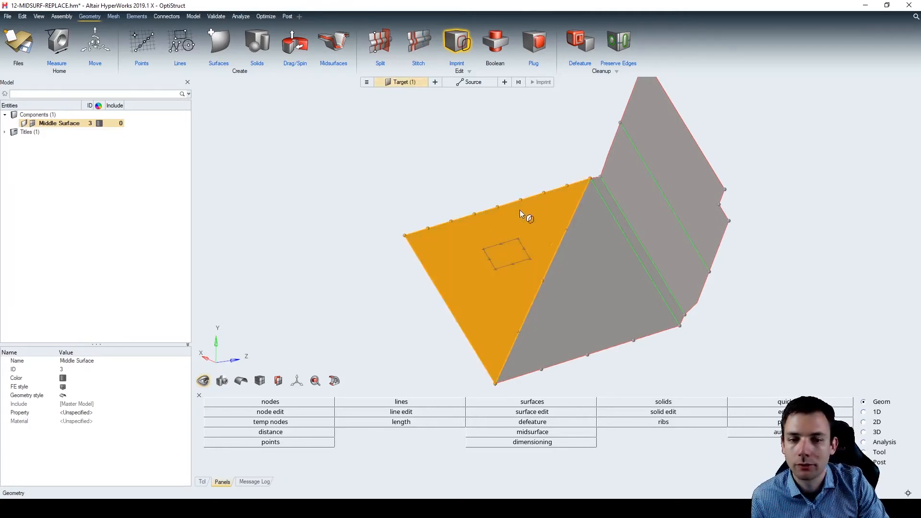
left_click(473, 84)
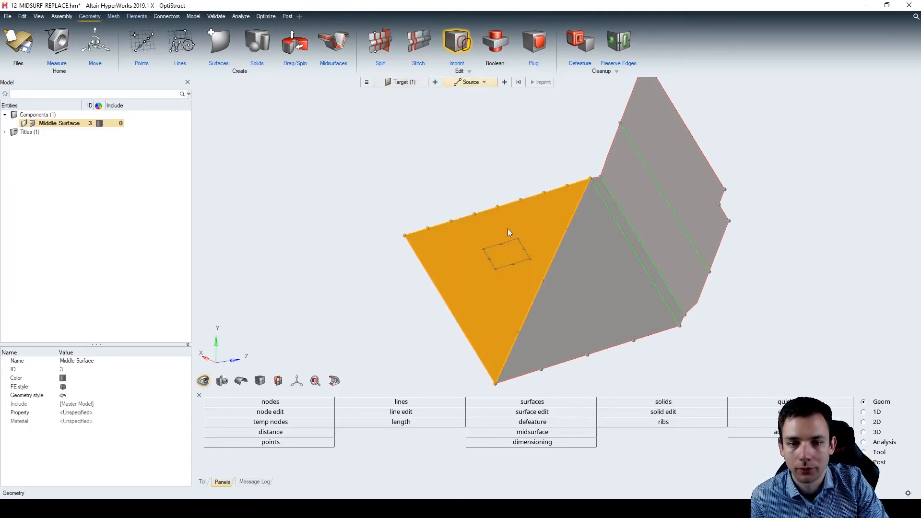
left_click_drag(529, 230, 475, 277, "shift")
left_click(539, 82)
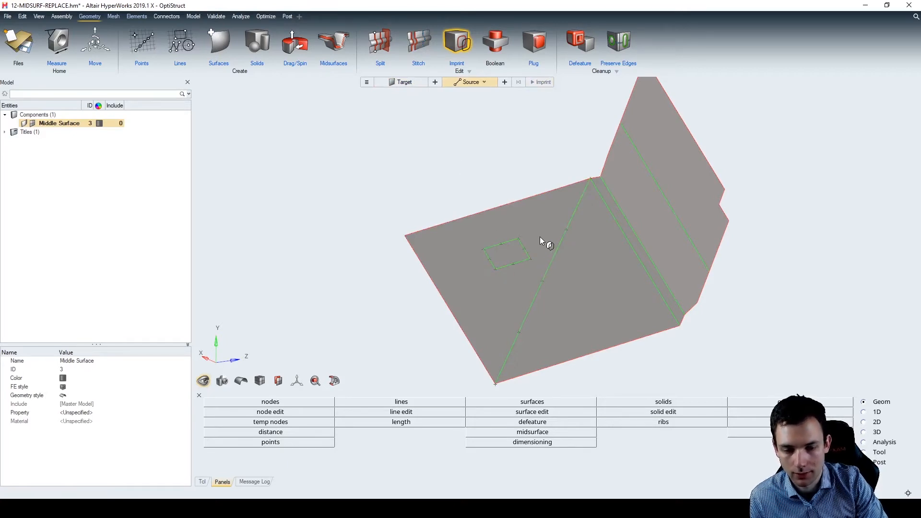
Mesh the triangular base surface and the imprinted rectangular surface with an element size of 0.2, and undo the mesh.
left_click(114, 16)
left_click(274, 42)
left_click(451, 236)
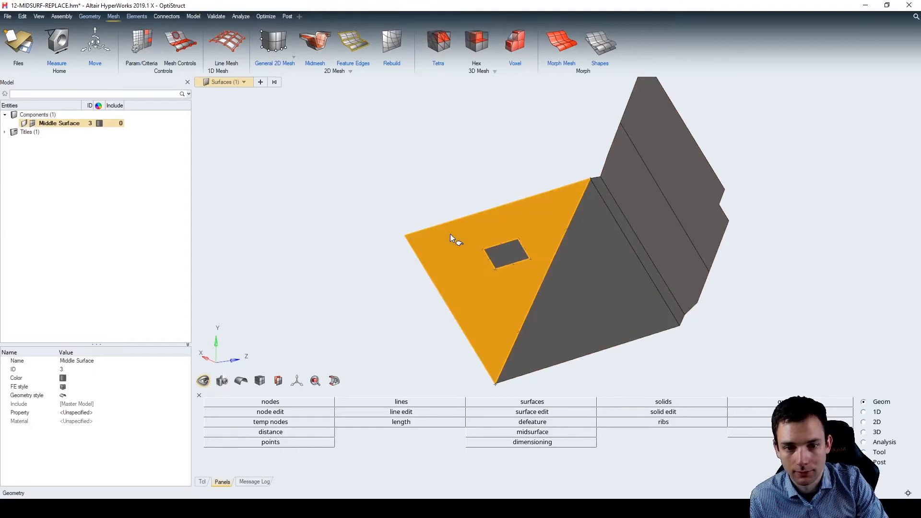
left_click(507, 255)
left_click(483, 243)
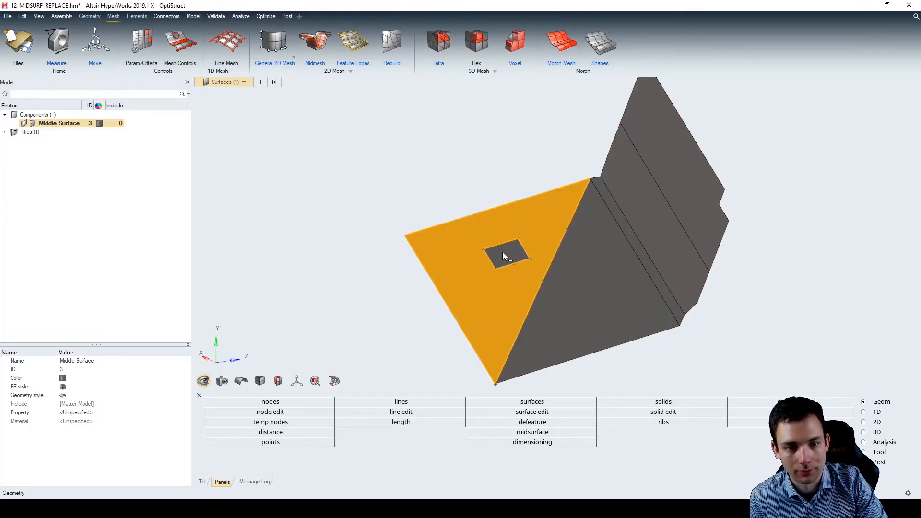
left_click(508, 250)
left_click(467, 260, "ctrl")
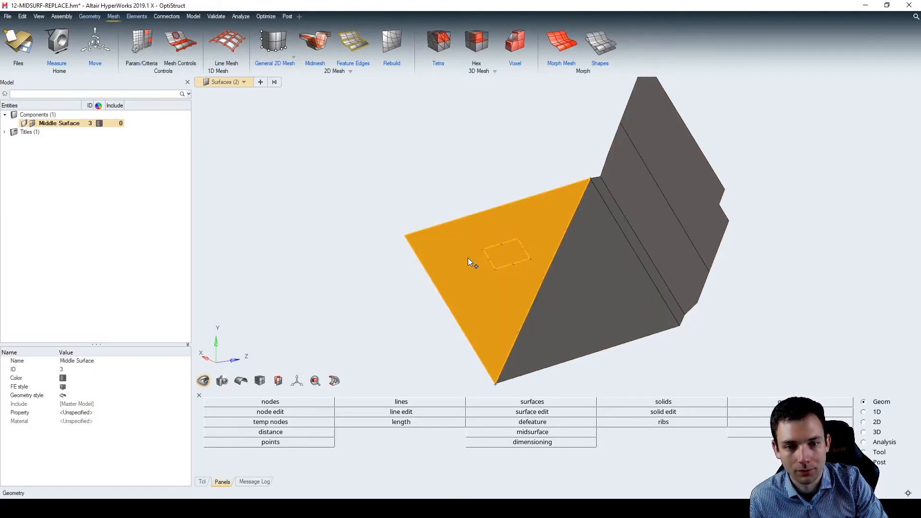
left_click(278, 52)
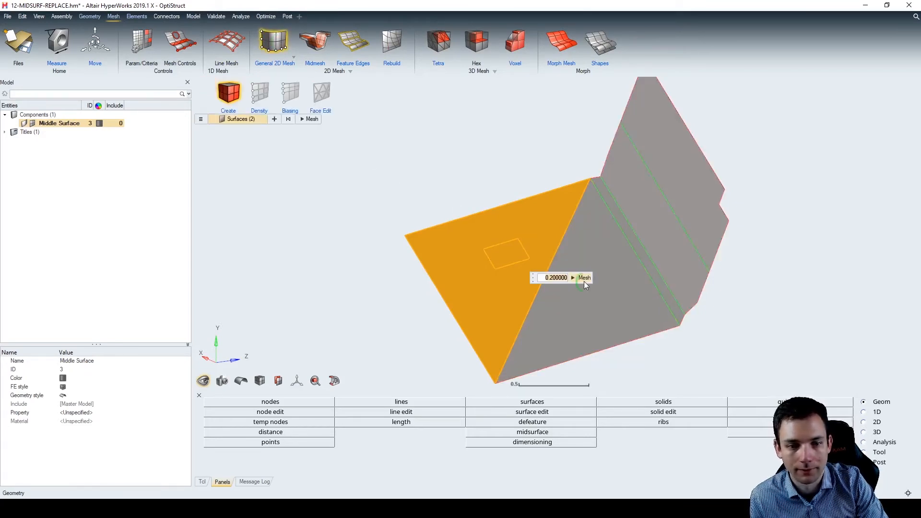
left_click(583, 278)
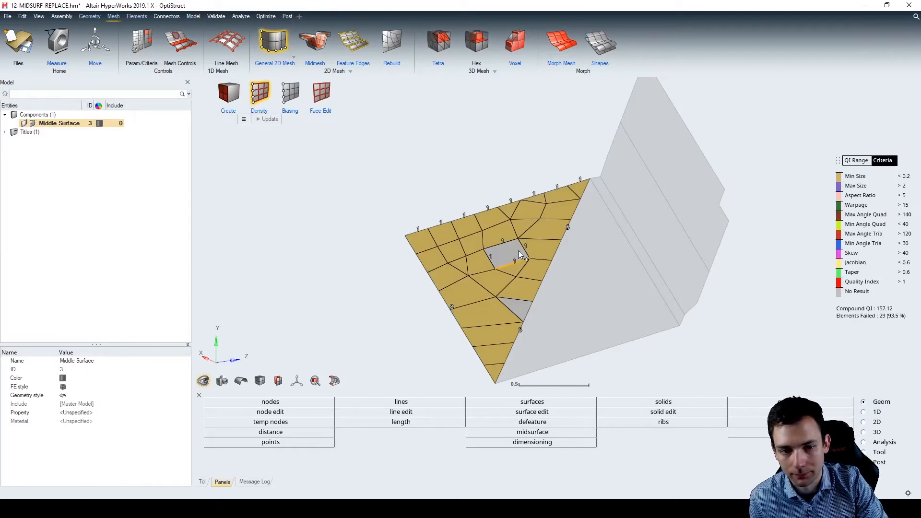
key("ctrl+z")
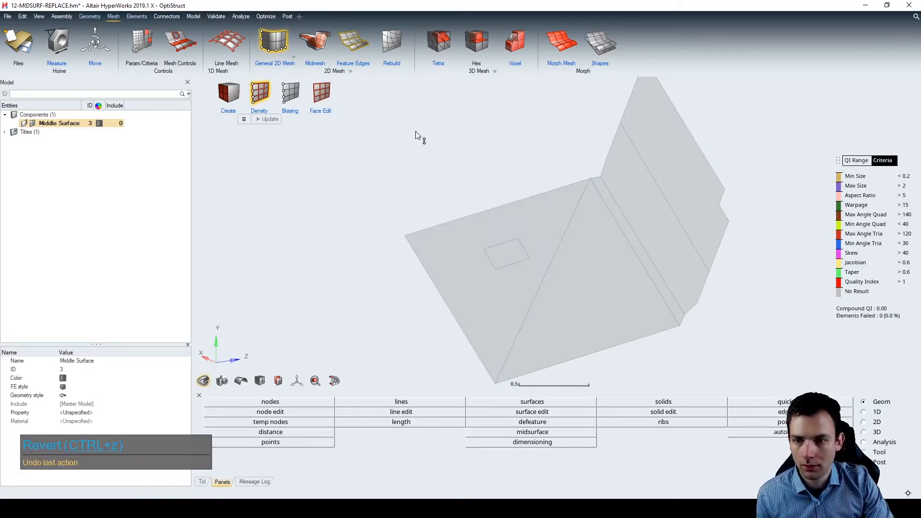
key("Escape")
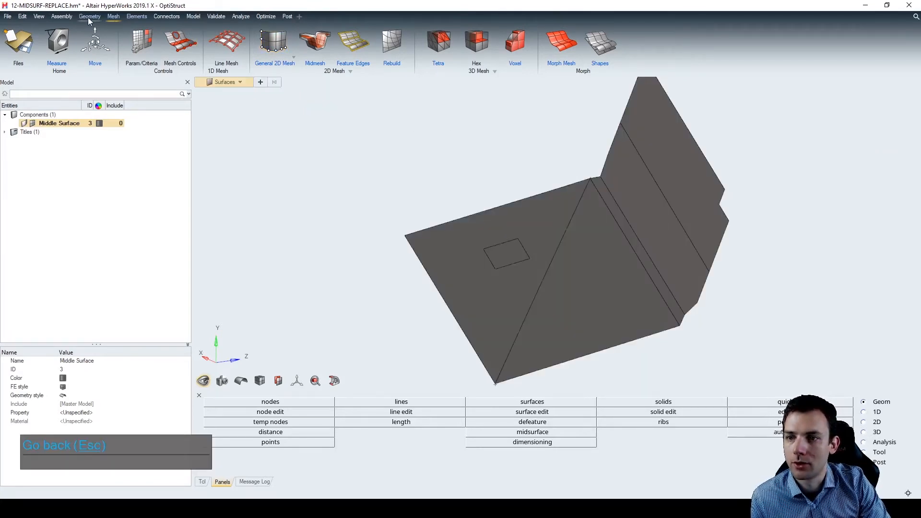
Create a solid box with a base of about 4.2 by 2.1 beside the midsurface model.
left_click(89, 18)
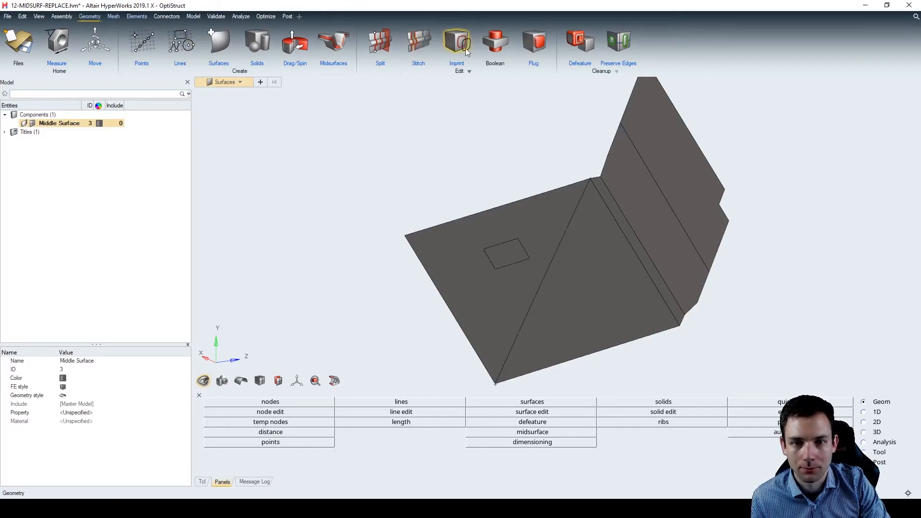
scroll(387, 123, "down", 5)
mouse_move(487, 162)
middle_mouse_down()
mouse_move(484, 134)
mouse_move(484, 172)
middle_mouse_up()
scroll(484, 139, "down", 3)
scroll(482, 181, "down", 3)
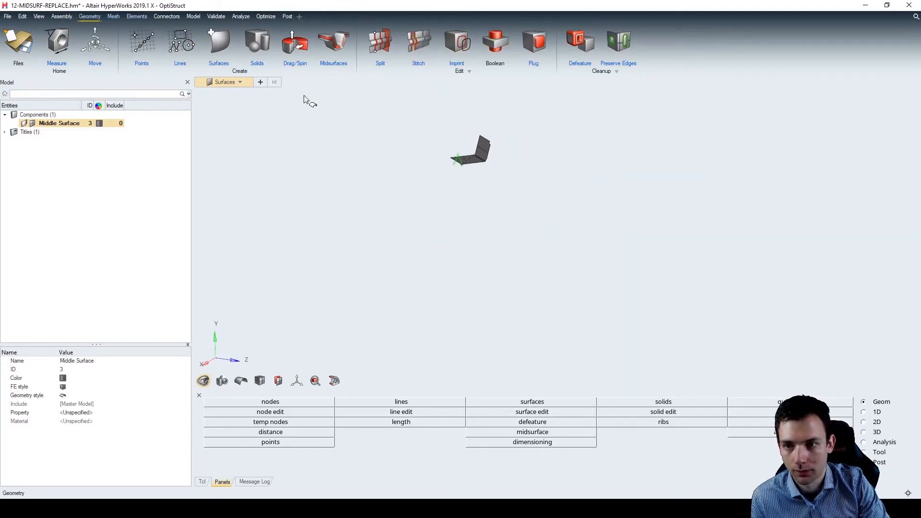
scroll(499, 144, "up", 3)
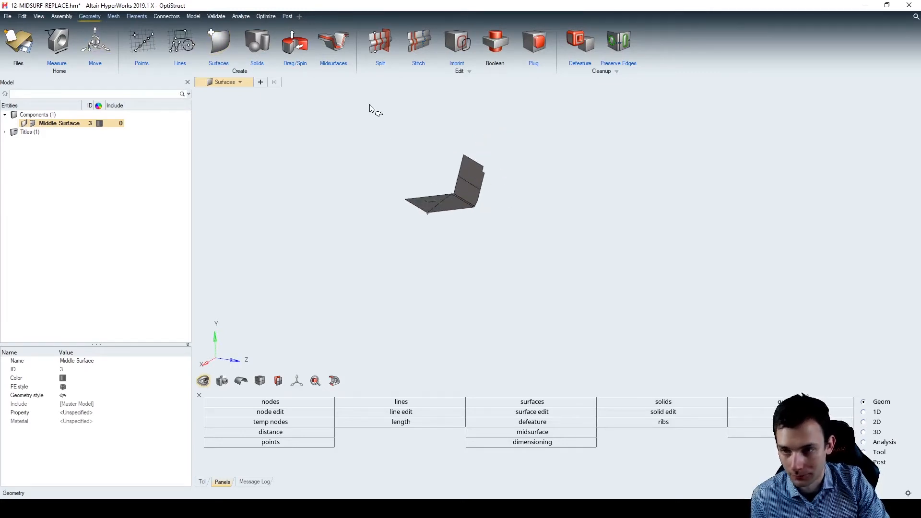
left_click(257, 40)
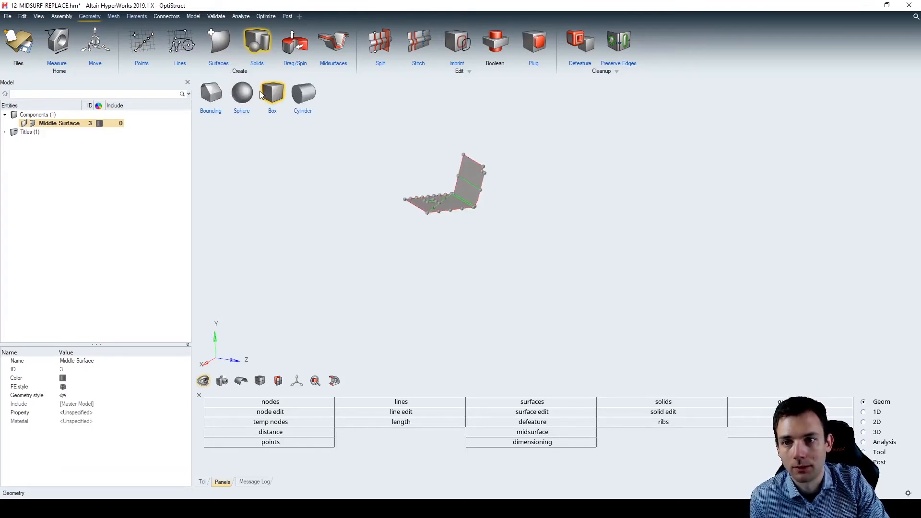
left_click(555, 250)
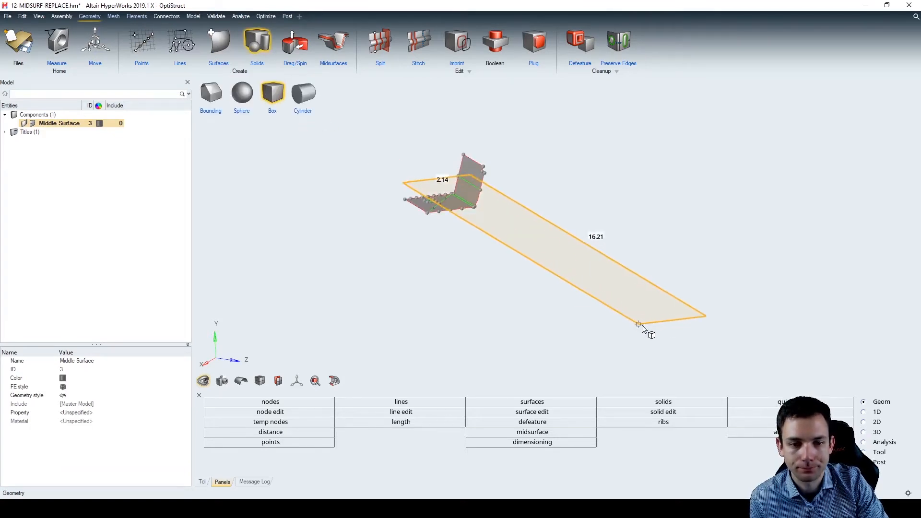
left_click(619, 264)
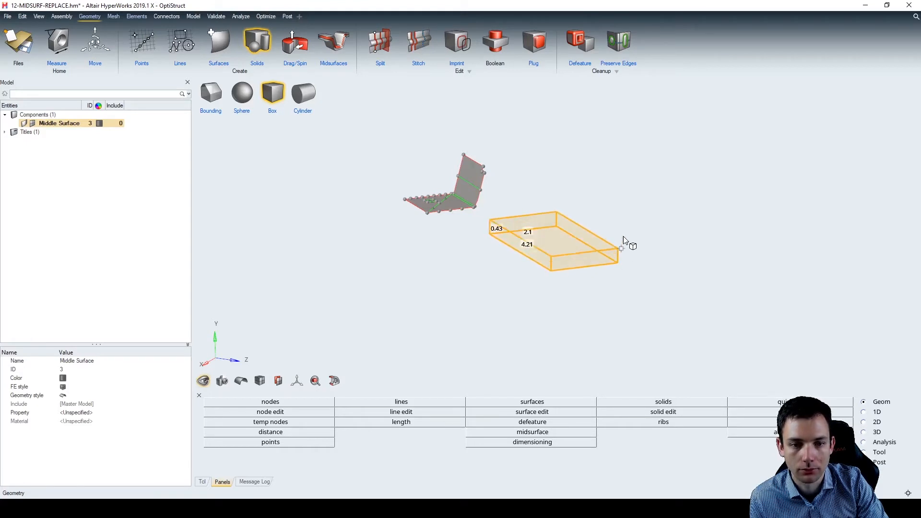
left_click(640, 189)
left_click(306, 209)
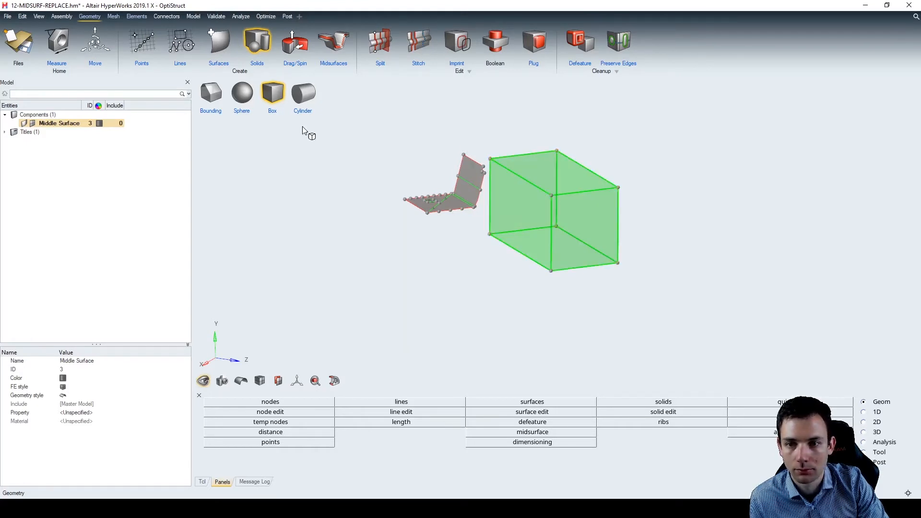
Create a solid sphere with a radius of about 1.29 above the box.
left_click(252, 96)
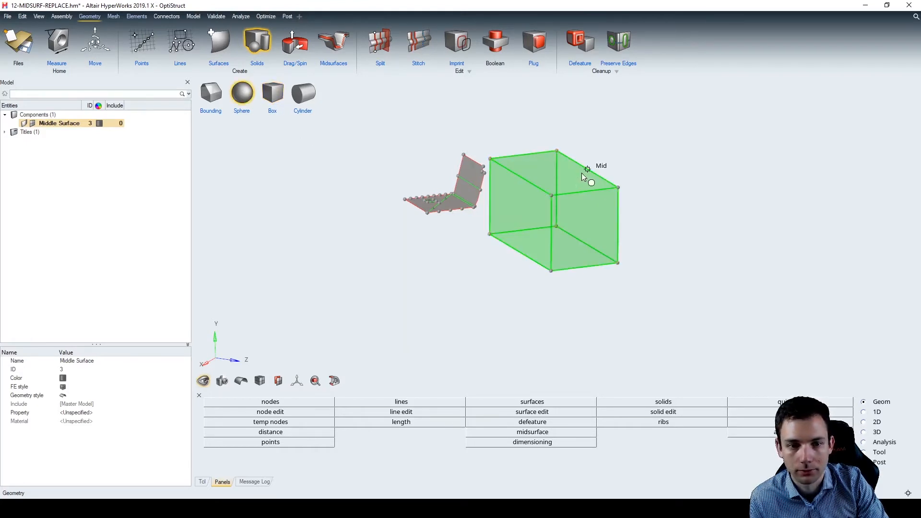
left_click(594, 129)
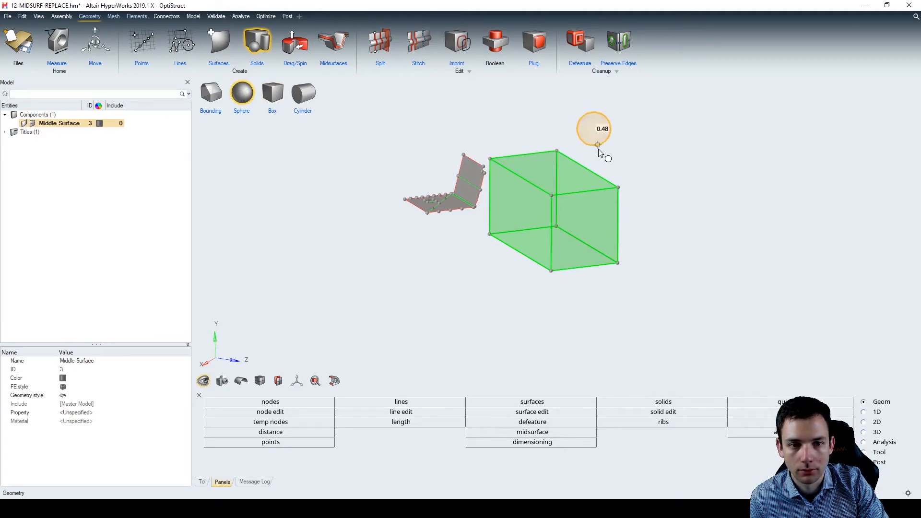
left_click(632, 163)
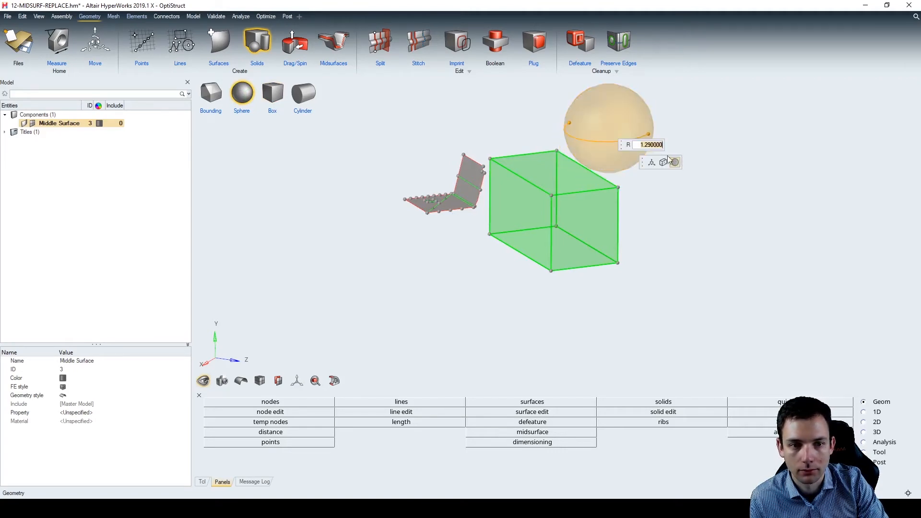
scroll(693, 201, "down", 3)
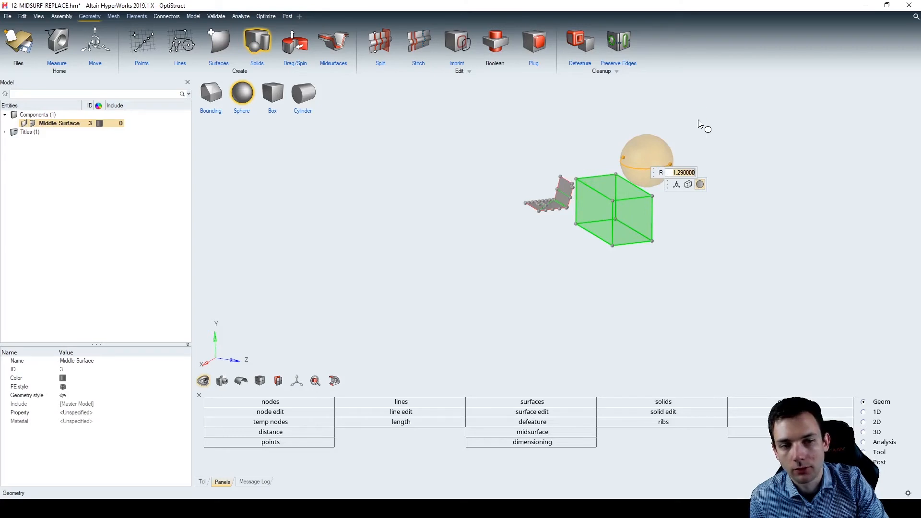
left_click(689, 153)
scroll(688, 153, "up", 4)
mouse_move(696, 157)
middle_mouse_down()
mouse_move(664, 164)
mouse_move(589, 155)
mouse_move(644, 202)
mouse_move(738, 177)
mouse_move(704, 178)
middle_mouse_up()
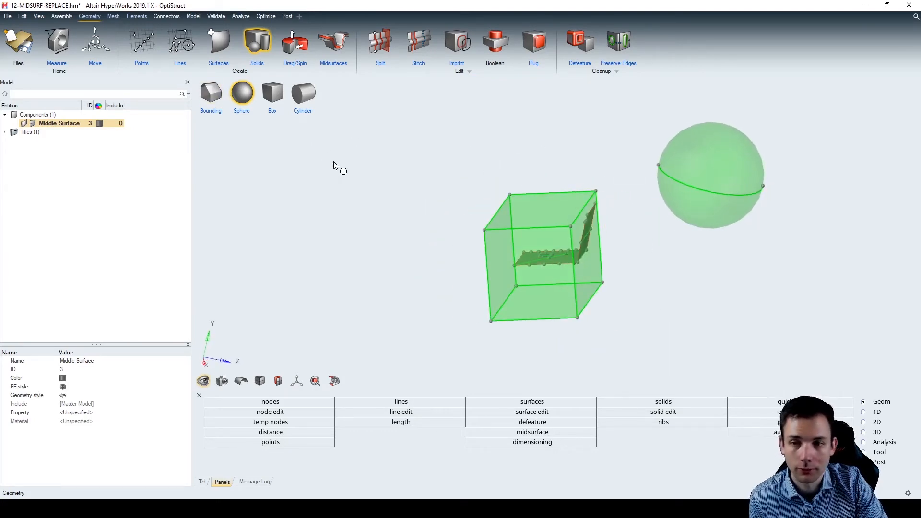
Start the Move tool and select only the sphere, using solids as the selection type.
left_click(94, 40)
left_click(704, 180)
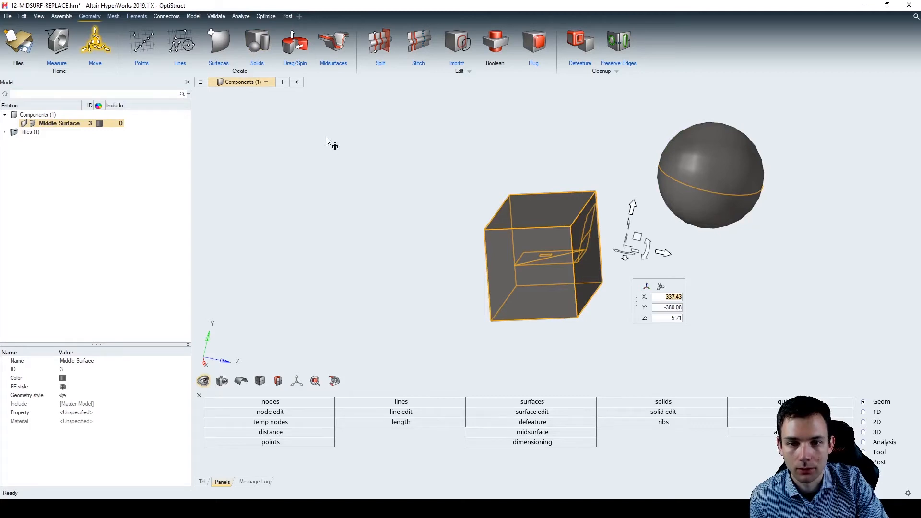
left_click(261, 82)
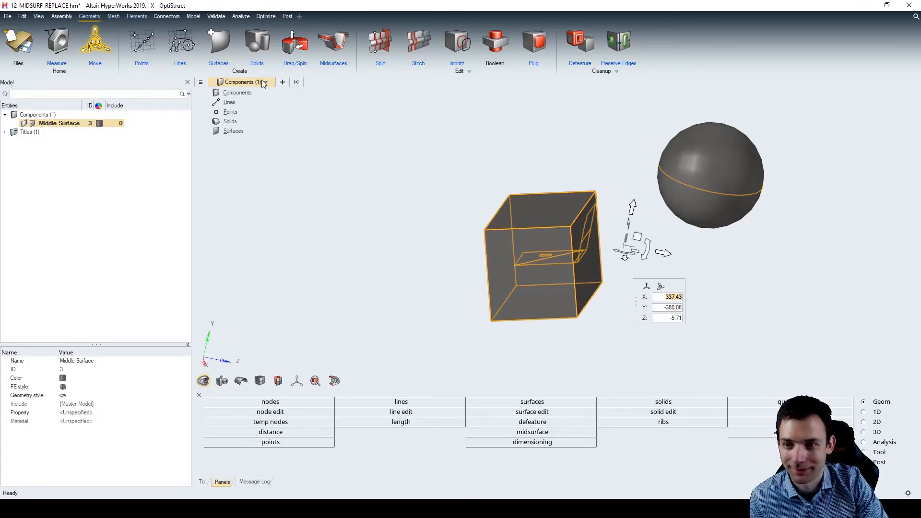
left_click(230, 121)
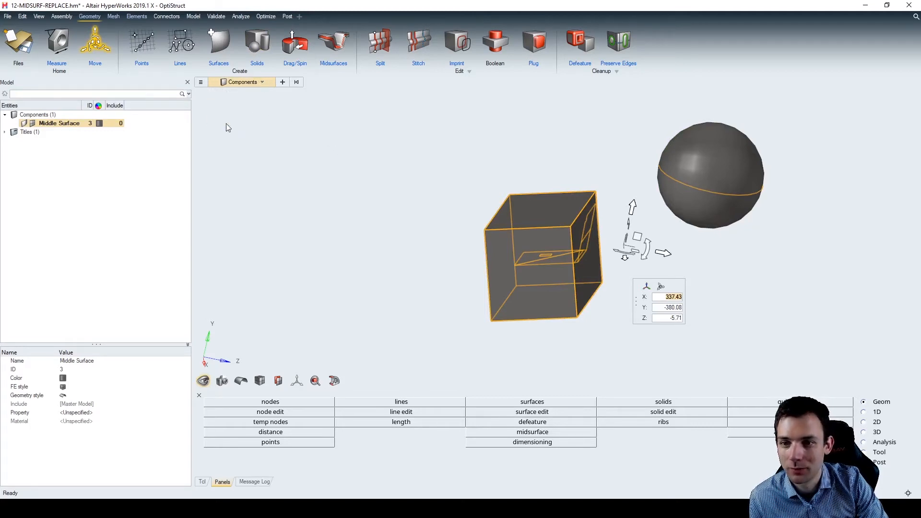
left_click(703, 185)
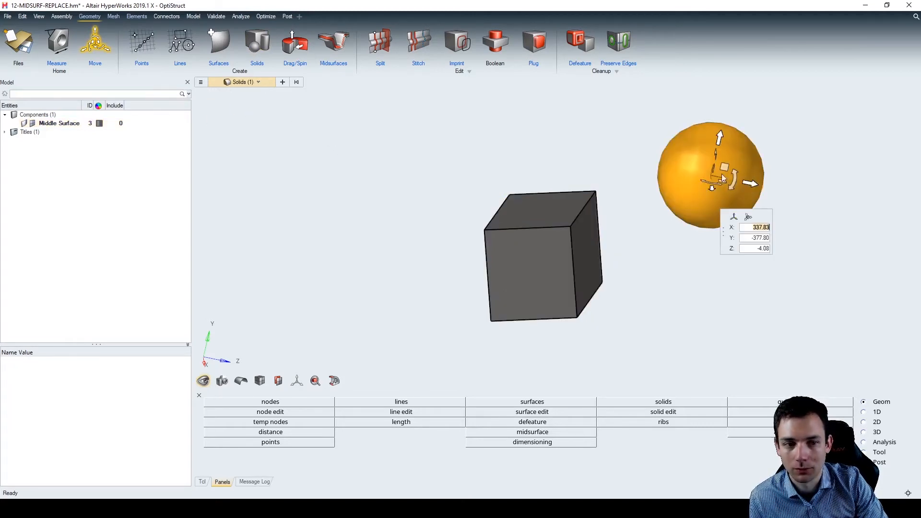
Move the whole Middle Surface component about 1.18 along Z, and undo the move.
left_click(255, 81)
left_click(227, 94)
left_click(583, 234)
left_click_drag(667, 254, 700, 249)
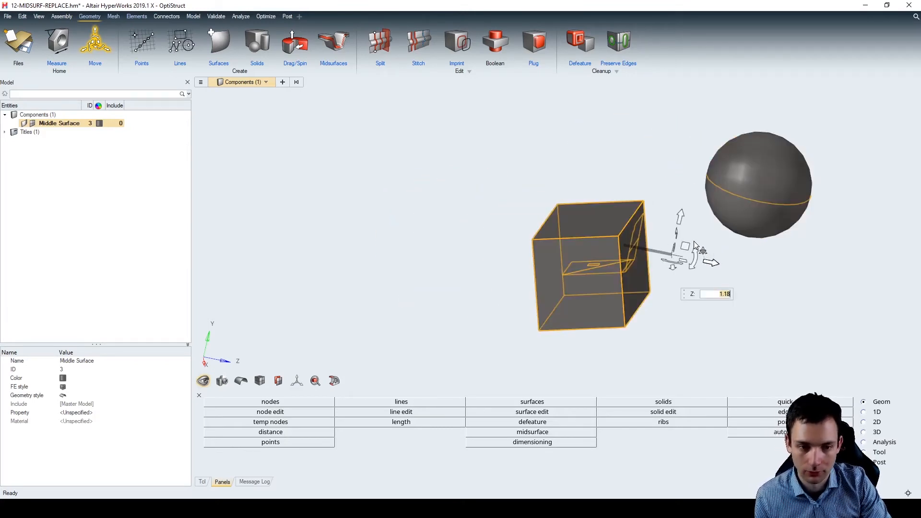
key("ctrl+z")
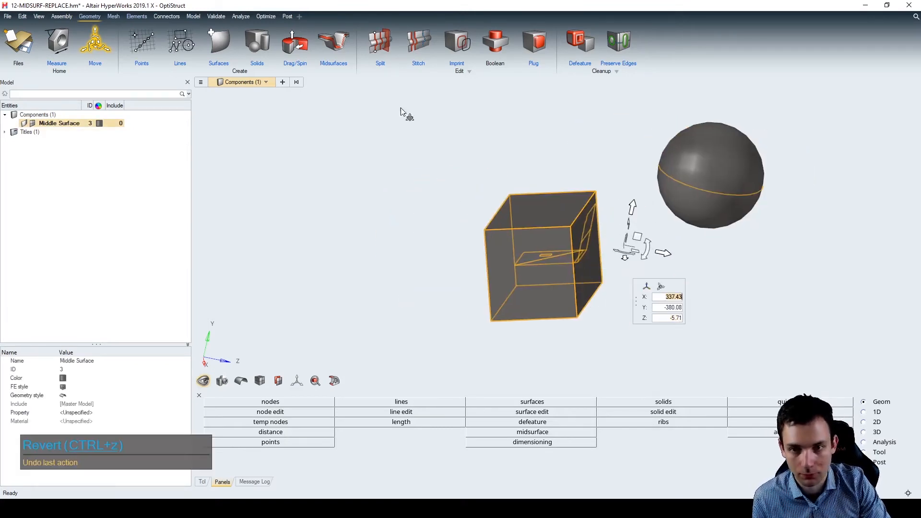
Switch the move selection back to solids, pick the sphere, and try the move manipulator's orientation options.
left_click(239, 82)
left_click(231, 122)
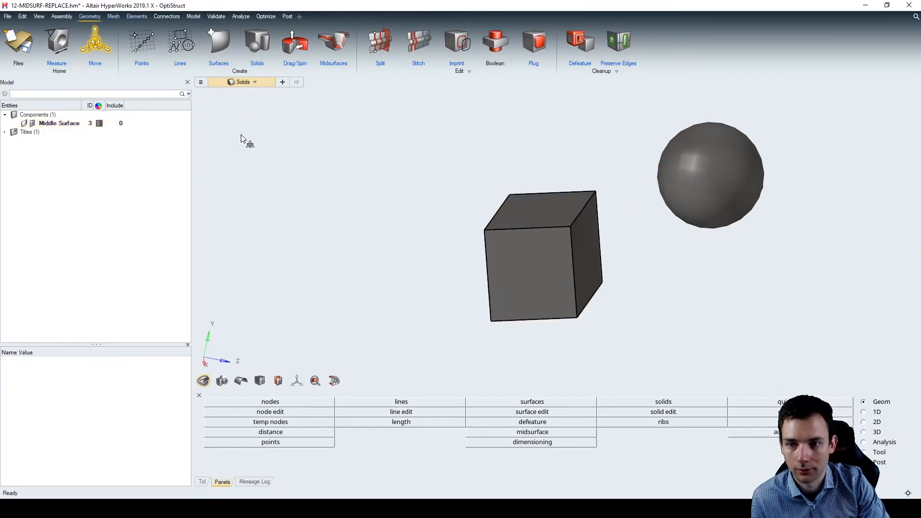
left_click(715, 178)
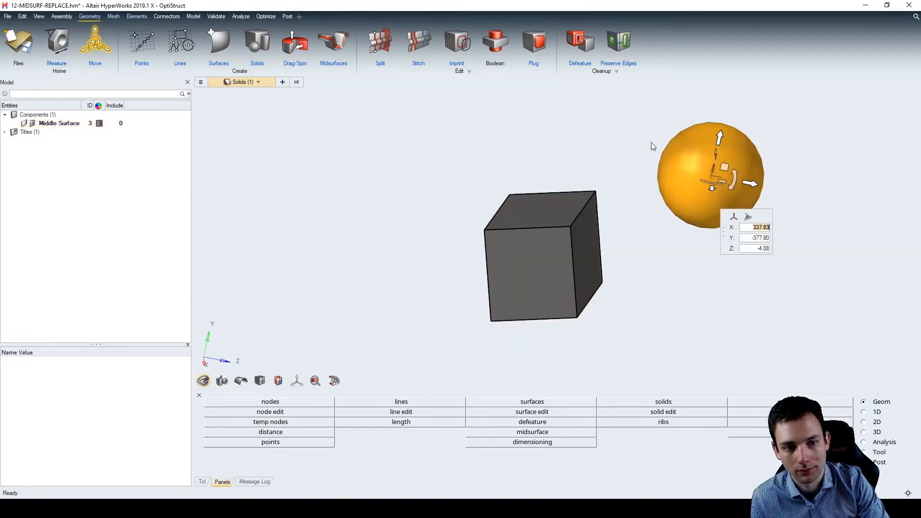
left_click_drag(685, 168, 686, 197, "ctrl")
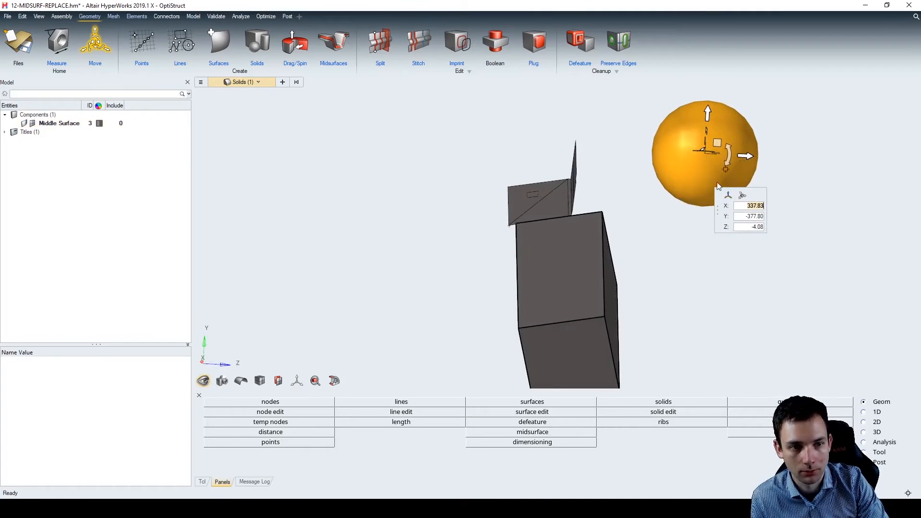
left_click(741, 195)
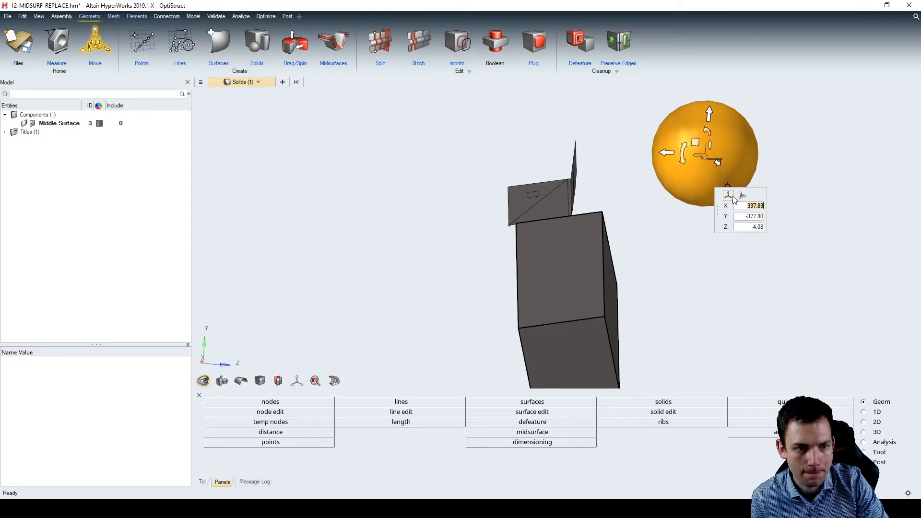
left_click(729, 195)
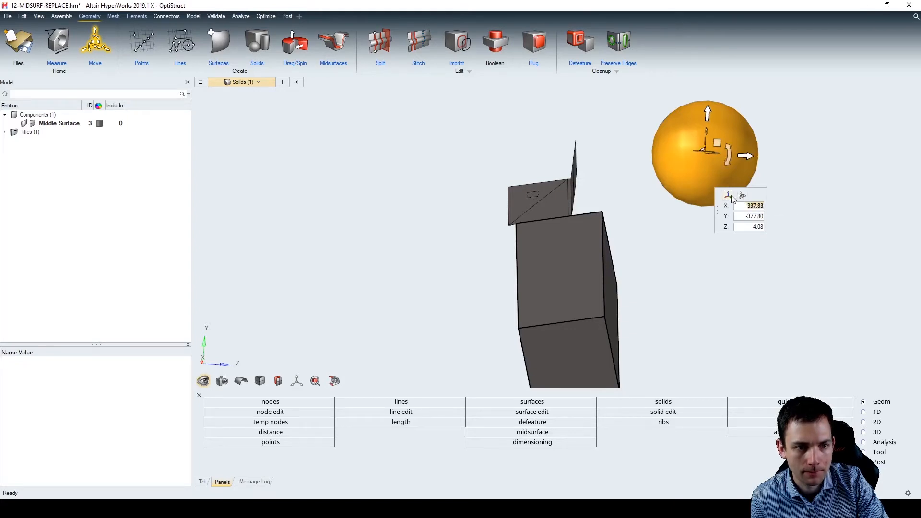
Move the sphere along its axes until it overlaps an upper corner of the box, and finish the move.
mouse_move(722, 165)
middle_mouse_down()
mouse_move(614, 149)
mouse_move(614, 160)
mouse_move(863, 193)
middle_mouse_up()
mouse_move(752, 152)
middle_mouse_down()
mouse_move(629, 146)
mouse_move(585, 124)
mouse_move(521, 192)
mouse_move(513, 161)
mouse_move(512, 189)
mouse_move(519, 116)
mouse_move(535, 153)
middle_mouse_up()
left_click_drag(539, 132, 417, 224)
middle_click_drag(417, 224, 508, 254)
left_click_drag(525, 261, 413, 246)
left_click_drag(413, 202, 416, 183)
left_click_drag(454, 244, 520, 159, "ctrl")
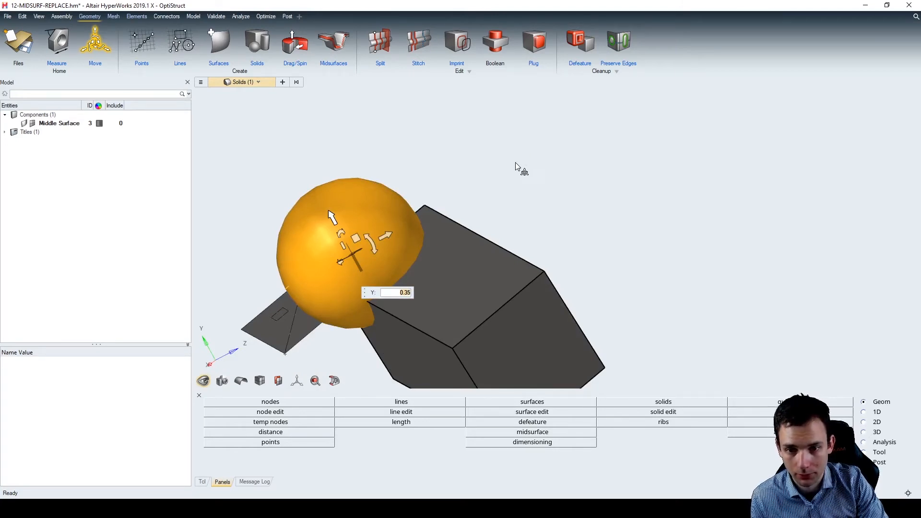
mouse_move(579, 168)
left_mouse_down("ctrl")
mouse_move(506, 158)
mouse_move(591, 156)
left_mouse_up("ctrl")
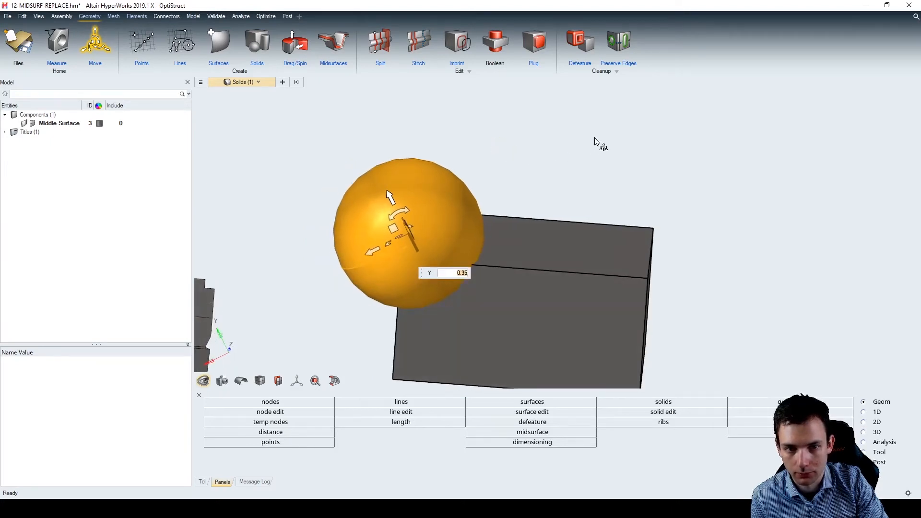
right_click(611, 139)
left_click(602, 137)
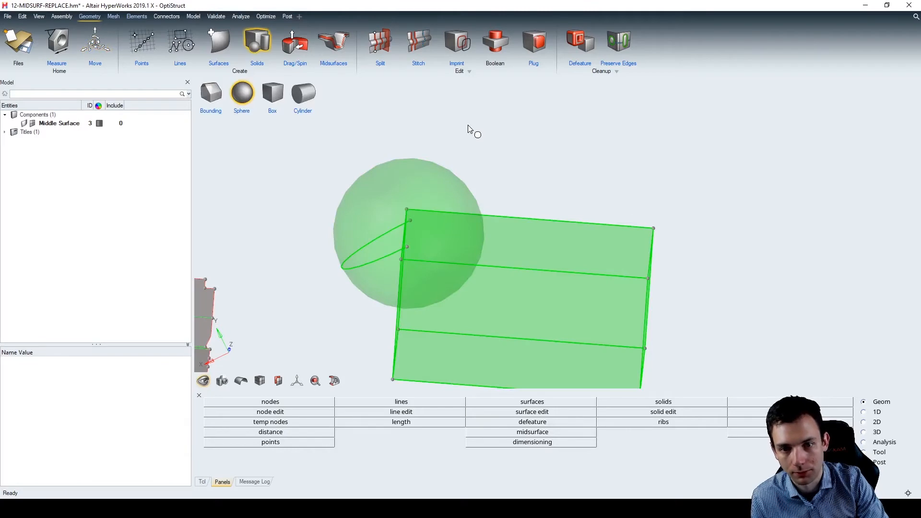
Open the Boolean tool, examine its trimming options with nodes, lines and plane or surface, and close it.
scroll(478, 168, "down", 4)
left_click_drag(426, 282, 467, 270, "ctrl")
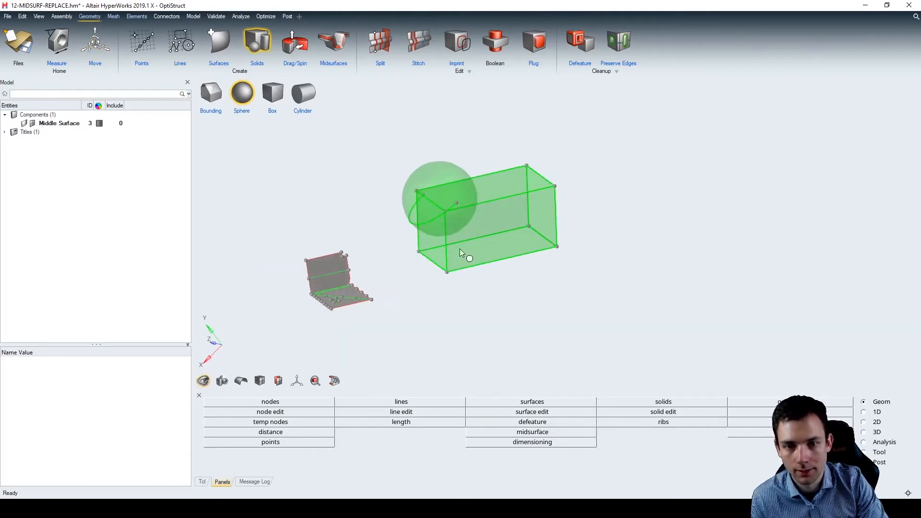
scroll(434, 203, "up", 6)
scroll(441, 182, "down", 3)
scroll(443, 182, "up", 2)
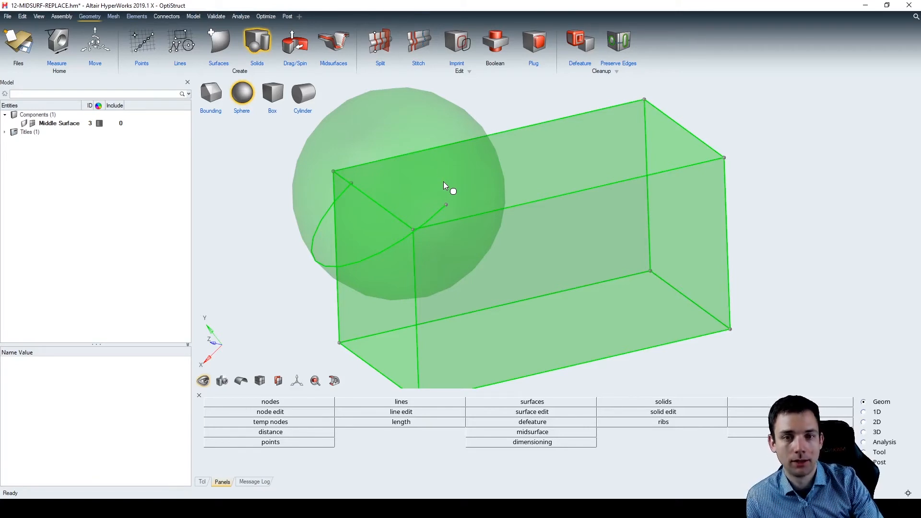
left_click(495, 37)
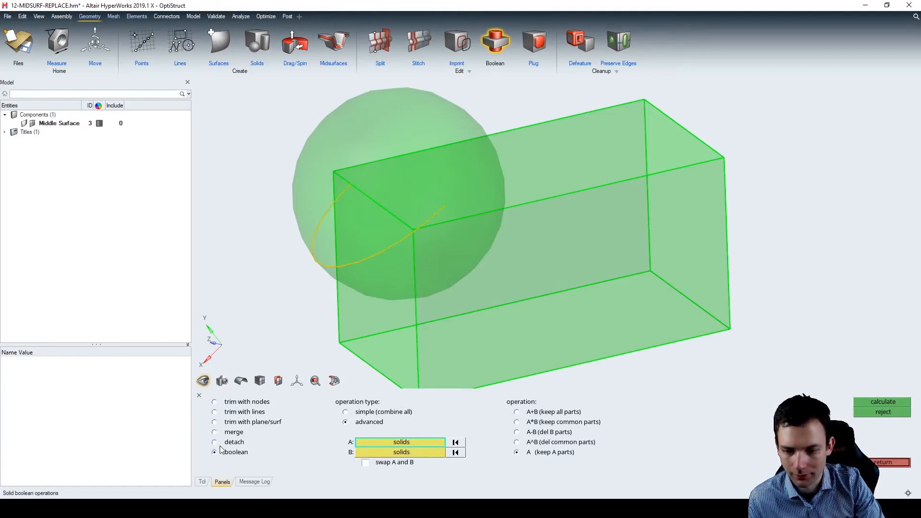
left_click(236, 421)
left_click(237, 411)
left_click(238, 401)
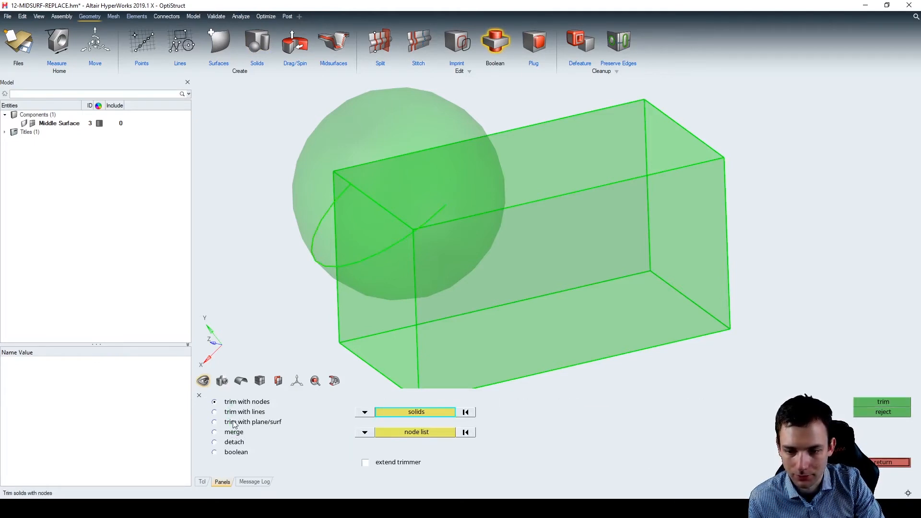
left_click(245, 451)
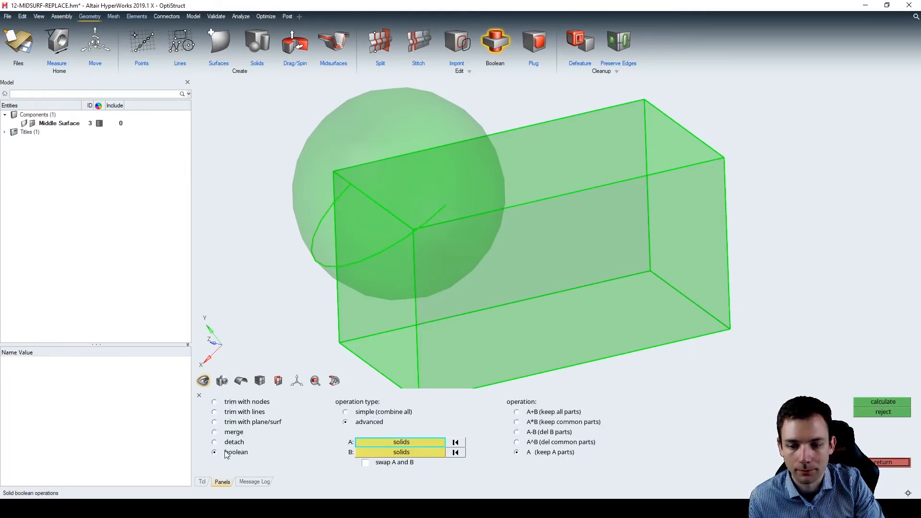
left_click(888, 464)
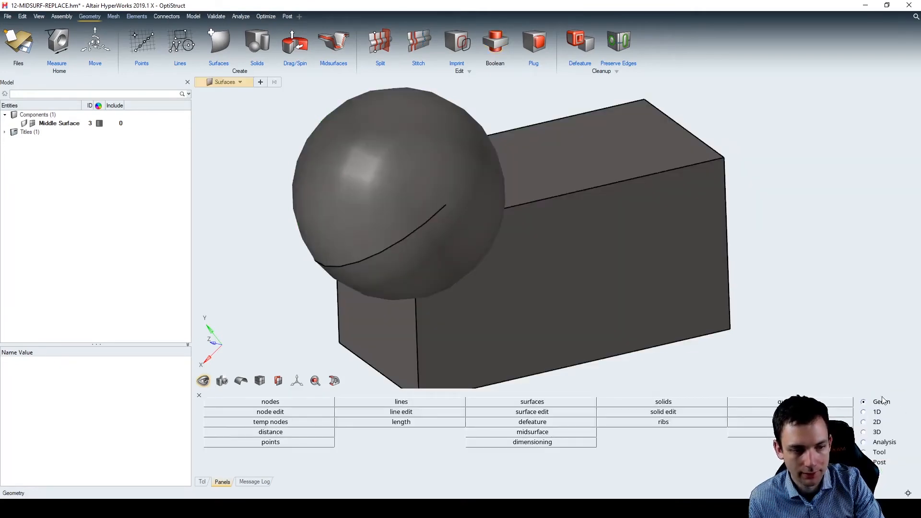
Open the solid editing options and set up an advanced boolean with the A+B (keep all parts) operation.
left_click(676, 410)
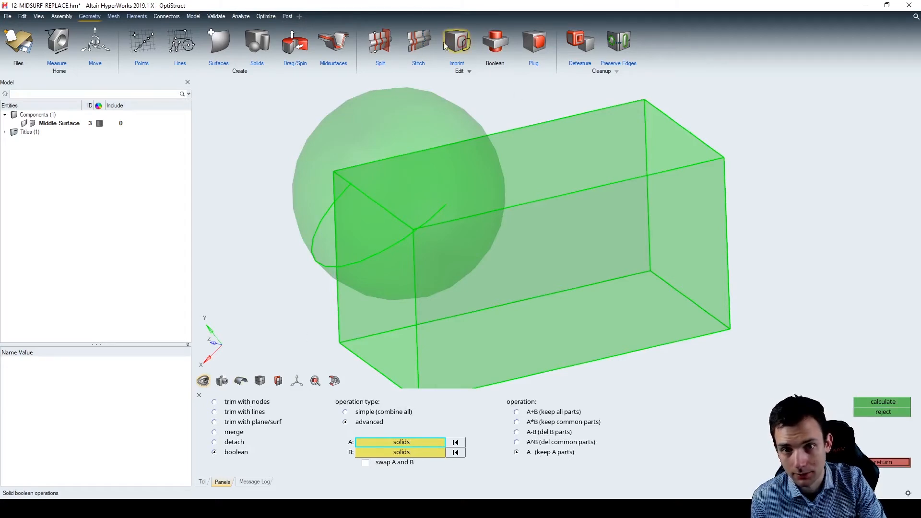
left_click(247, 422)
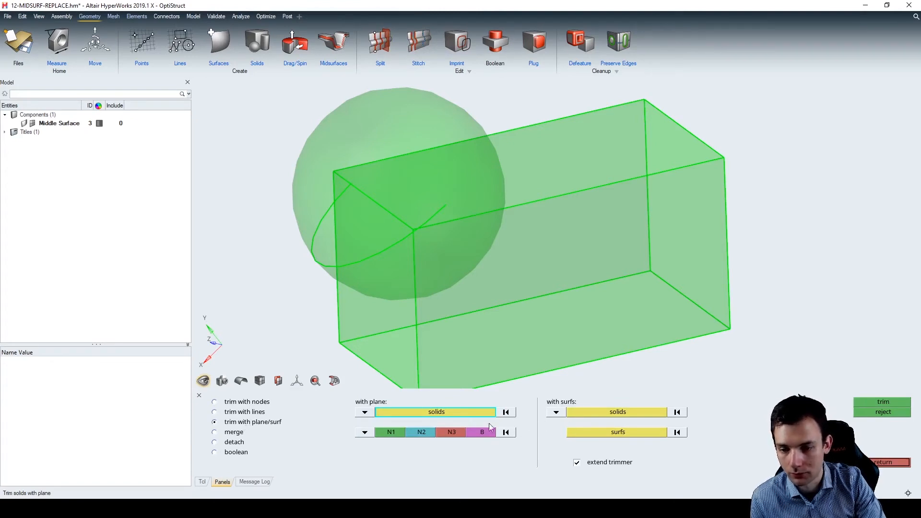
left_click(231, 453)
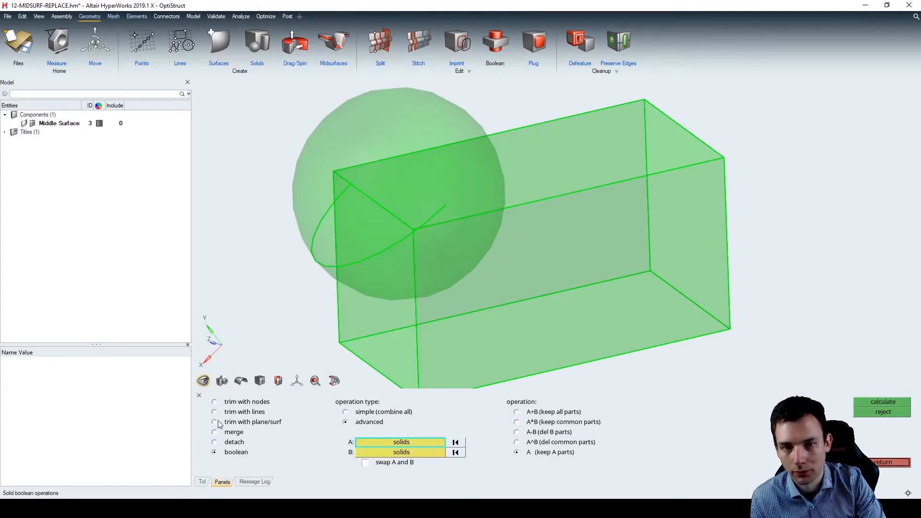
mouse_move(307, 226)
middle_mouse_down()
mouse_move(315, 220)
mouse_move(309, 227)
middle_mouse_up()
left_click(527, 415)
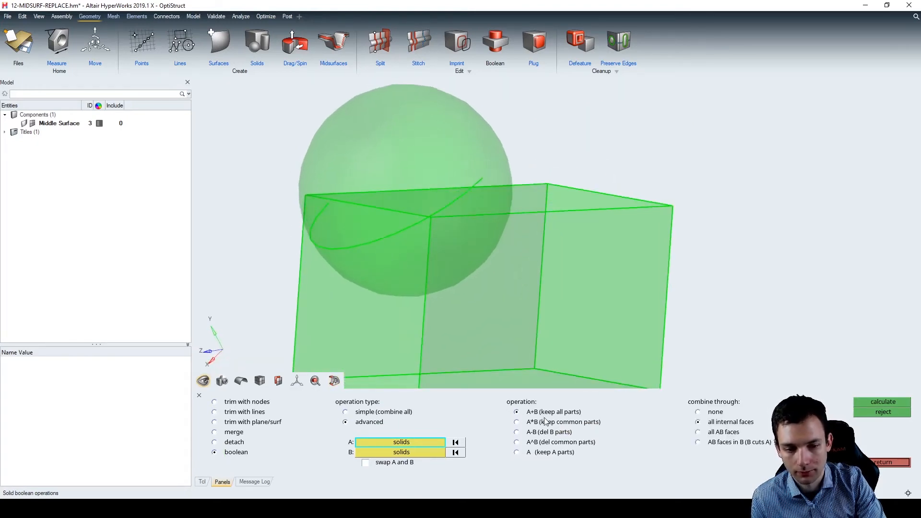
left_click(363, 412)
left_click(361, 422)
left_click(362, 412)
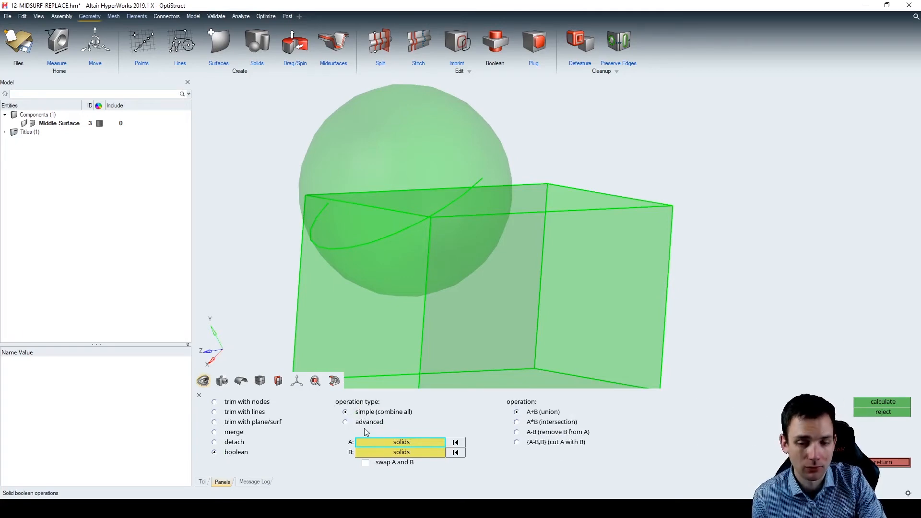
left_click(364, 425)
Combine the sphere as A and the box as B with the boolean, combining through all internal faces.
middle_click_drag(266, 249, 245, 273)
scroll(422, 275, "down", 1)
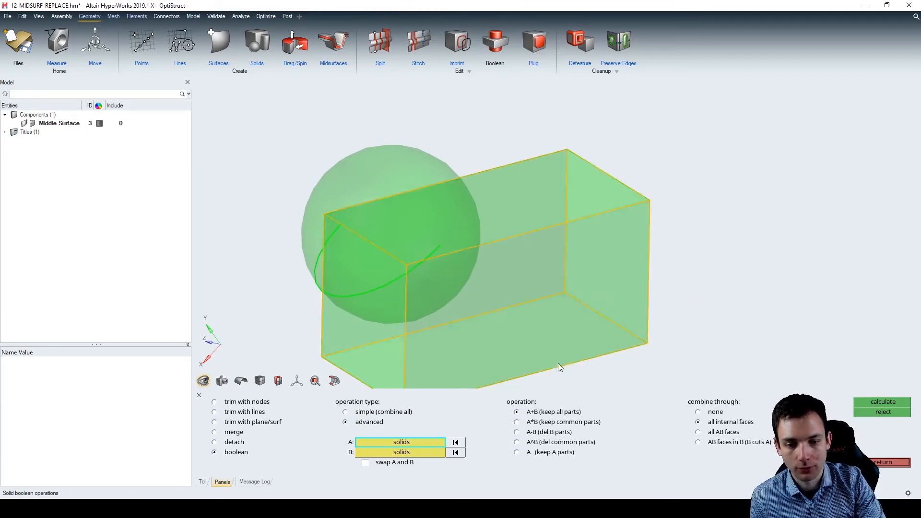
middle_click_drag(365, 330, 314, 336)
scroll(452, 255, "down", 5)
scroll(413, 312, "up", 5)
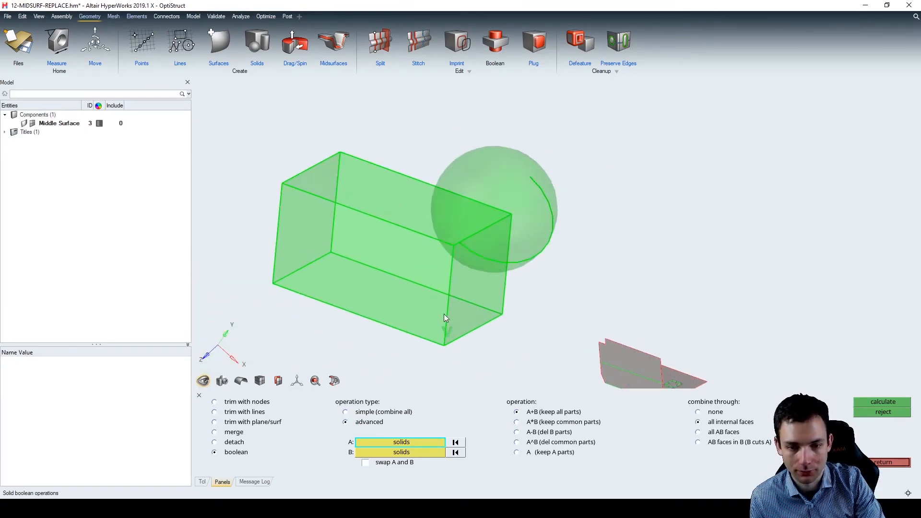
left_click(536, 178)
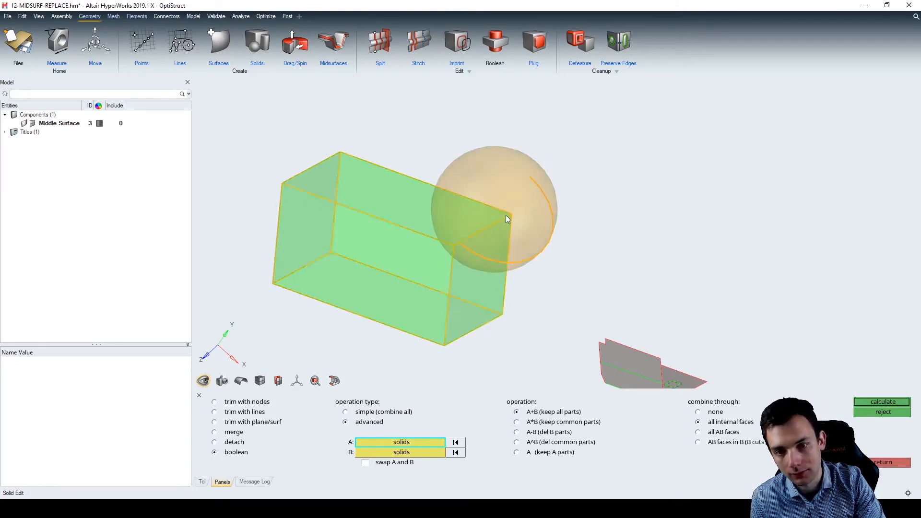
left_click(400, 452)
left_click(404, 235)
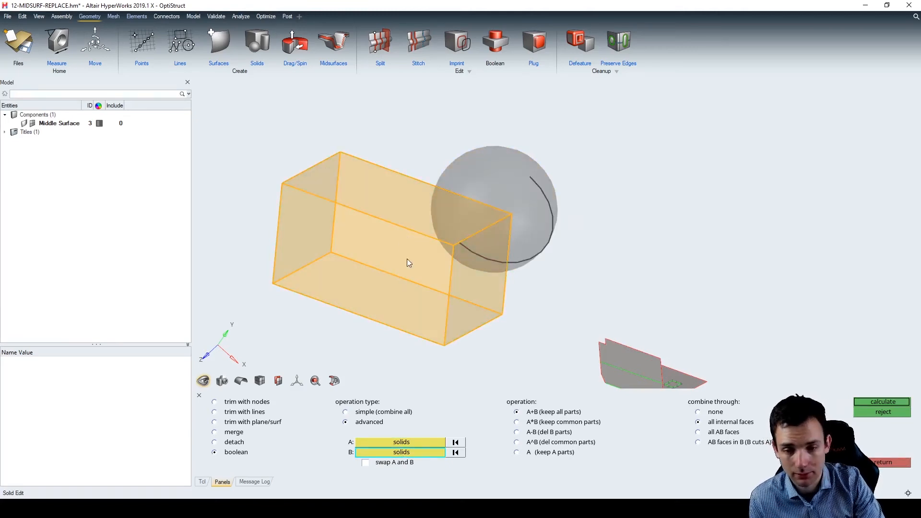
left_click(534, 257)
left_click(883, 402)
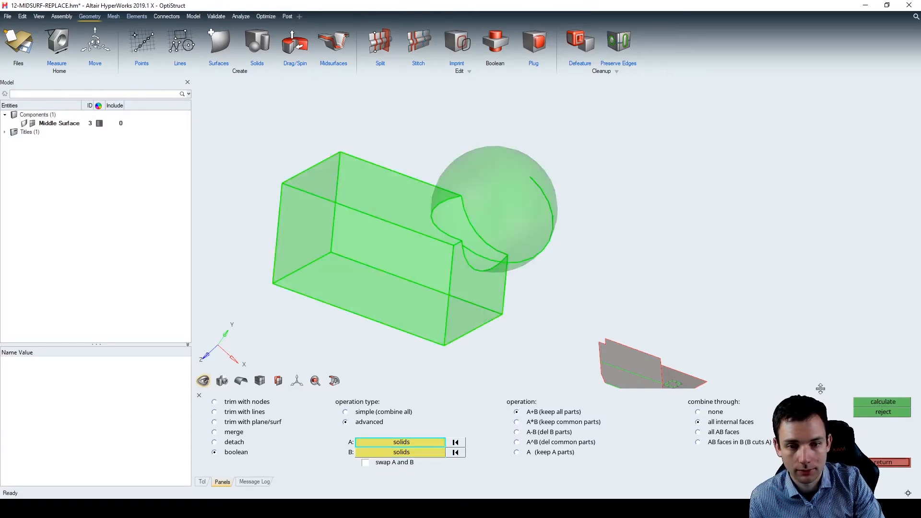
Reject the A+B boolean, try the A*B (keep common parts) operation on the sphere and box, and reject it too.
left_click_drag(496, 280, 686, 294, "ctrl")
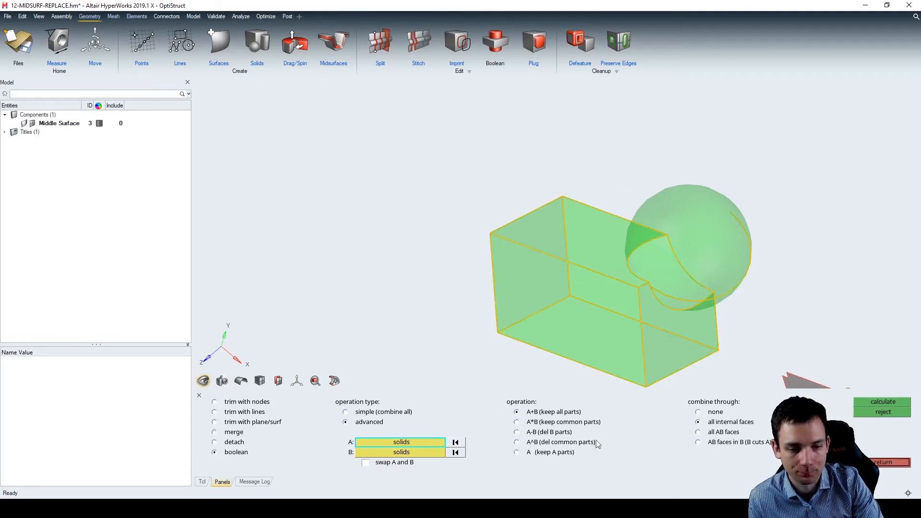
left_click(873, 414)
left_click(533, 425)
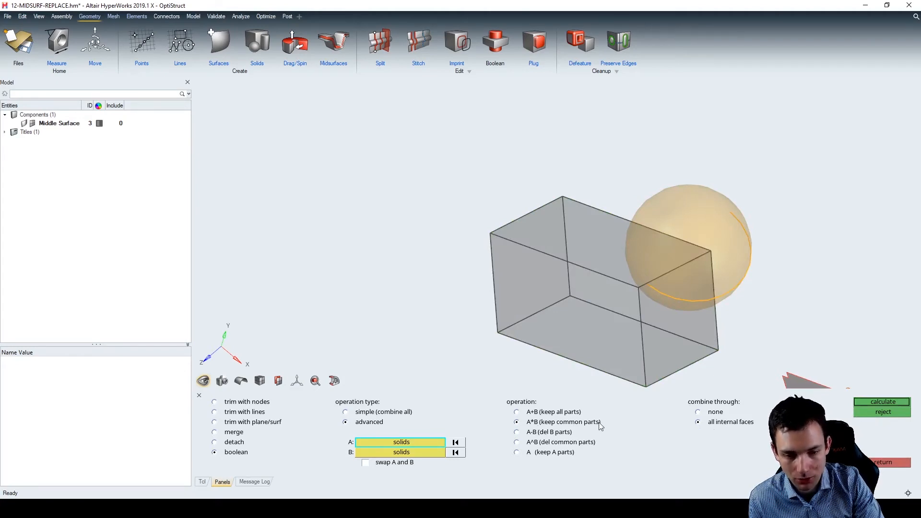
left_click(896, 403)
left_click_drag(668, 288, 713, 275, "ctrl")
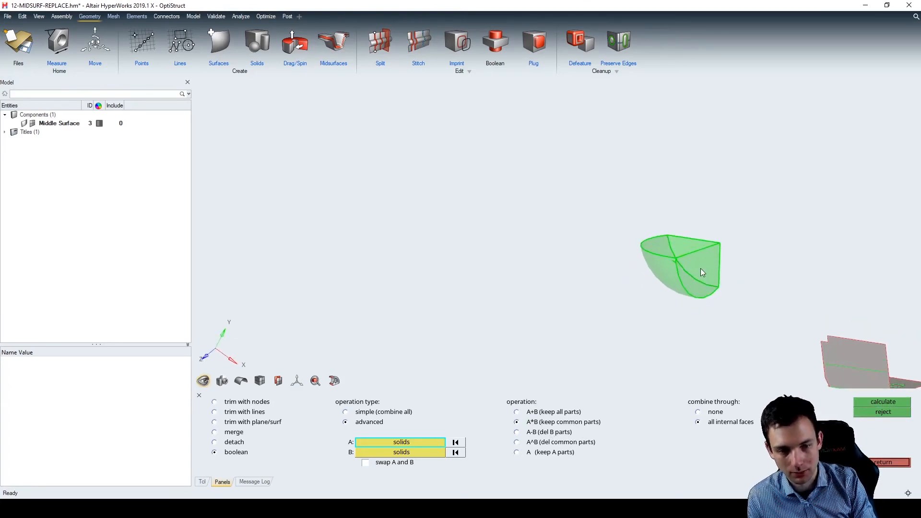
left_click(874, 413)
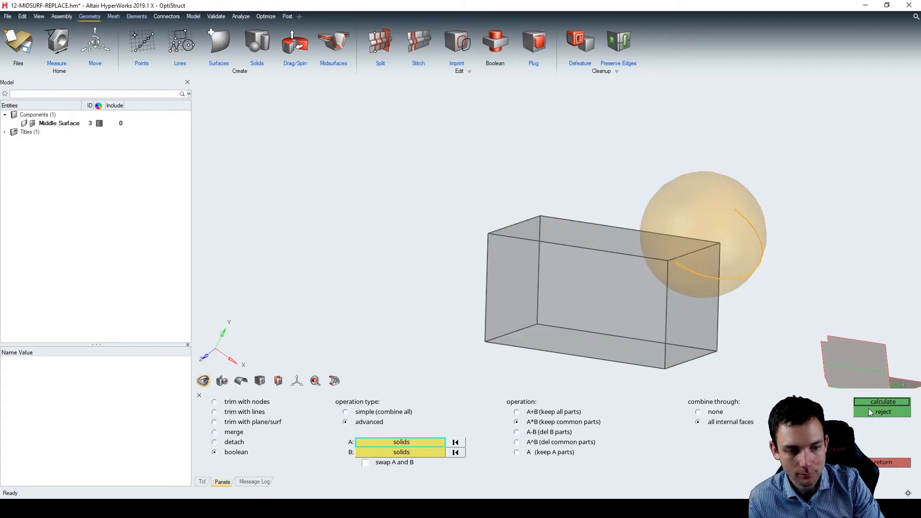
Try the A-B (del B parts) boolean to subtract the box from the sphere, and reject the result.
left_click(540, 431)
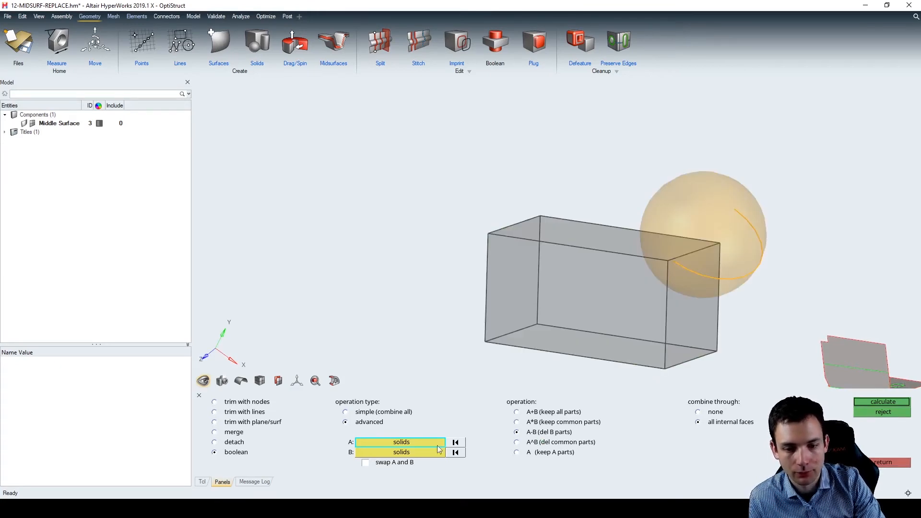
left_click(886, 403)
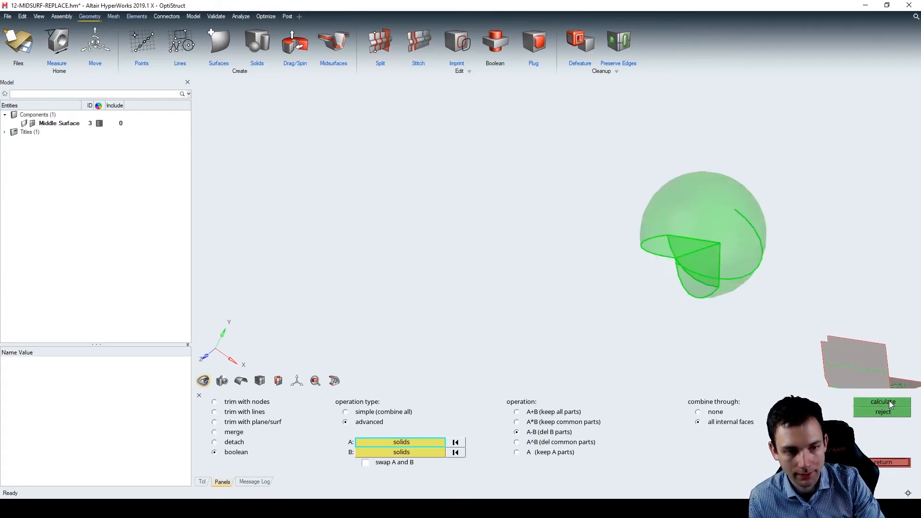
left_click_drag(695, 304, 731, 293, "ctrl")
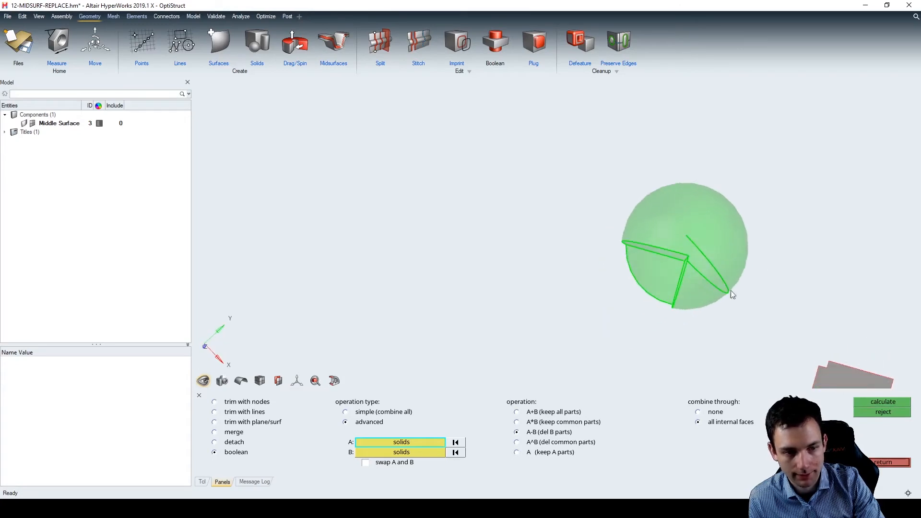
left_click(886, 412)
Swap A and B, try the A-B boolean to subtract the sphere from the box, and reject the result.
left_click_drag(546, 300, 469, 304, "ctrl")
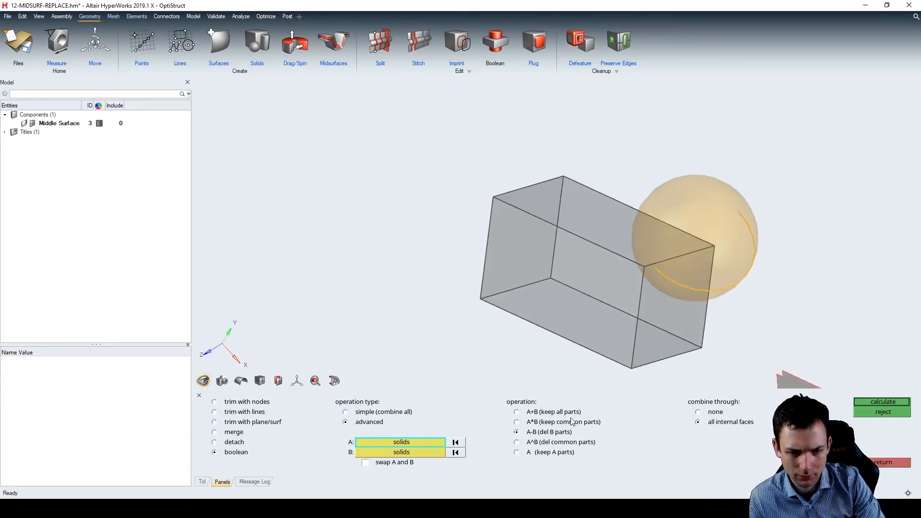
left_click_drag(503, 343, 487, 349, "ctrl")
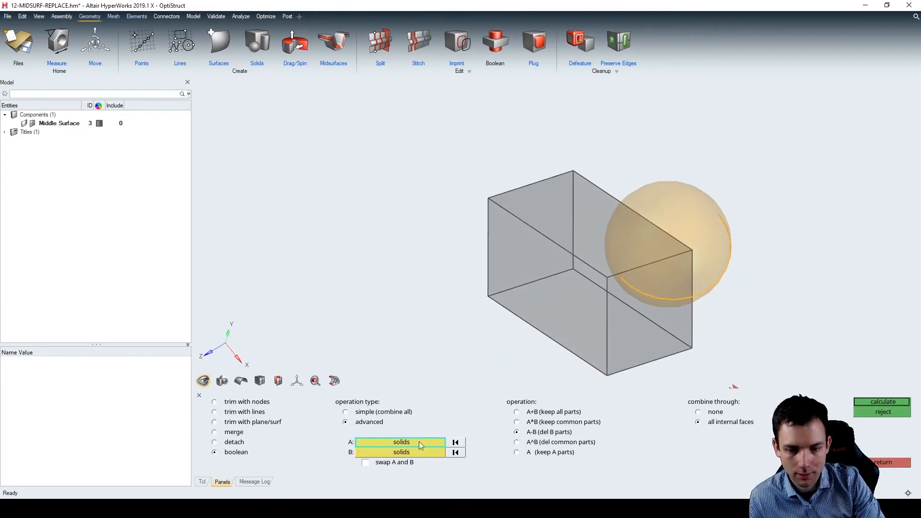
left_click(388, 463)
left_click(882, 402)
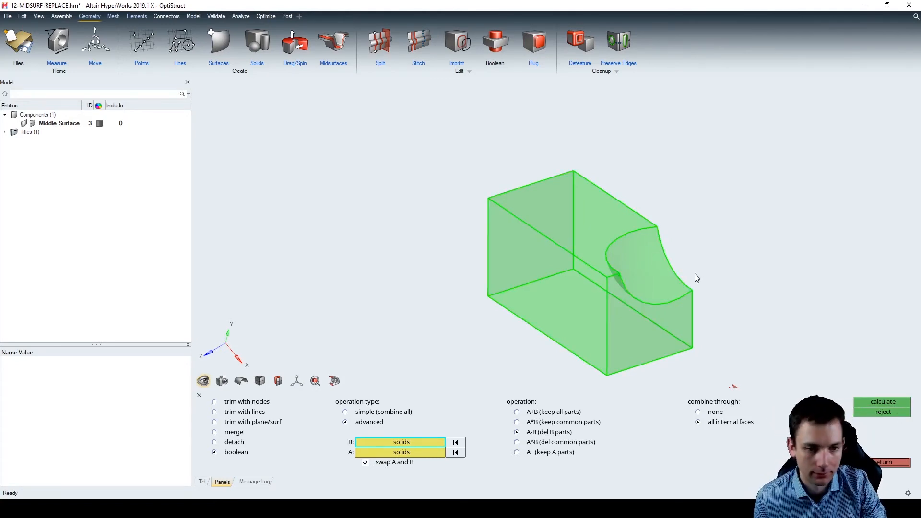
left_click(888, 413)
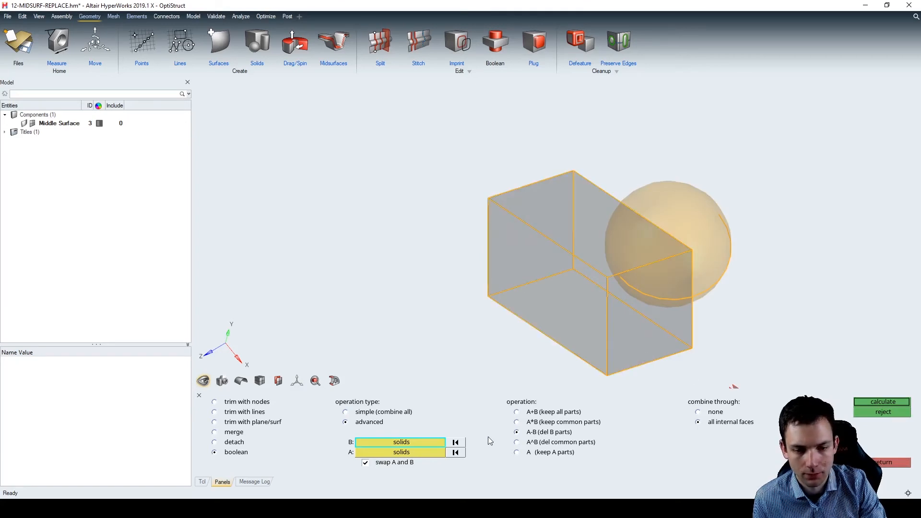
Try the A^B (del common parts) boolean on the box and sphere, and reject the result.
left_click(516, 441)
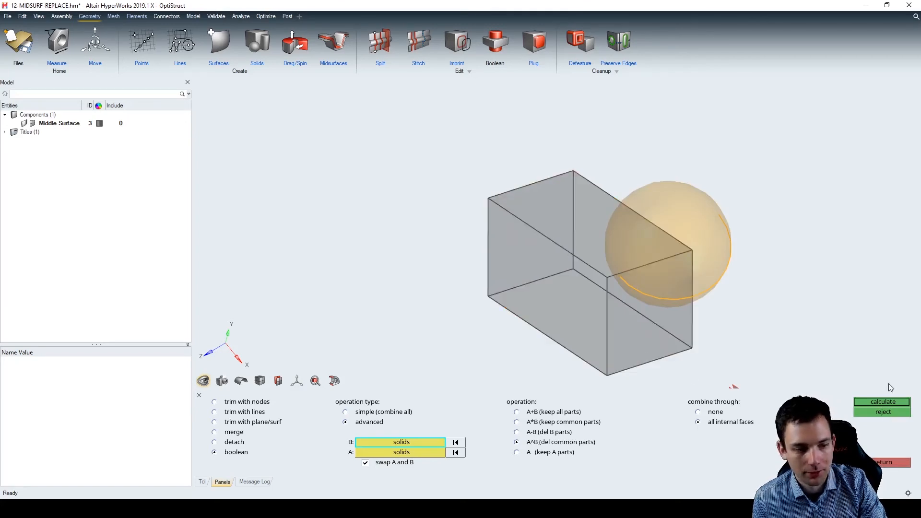
left_click_drag(634, 299, 645, 272, "ctrl")
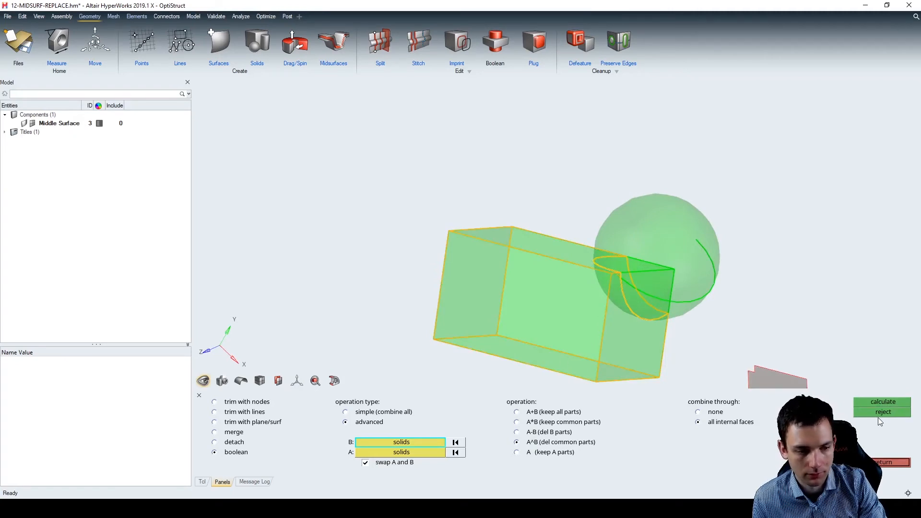
left_click(880, 401)
Run the boolean with the A (keep A parts) operation so the sphere's surface divides the box's corner, and inspect the result.
left_click(557, 455)
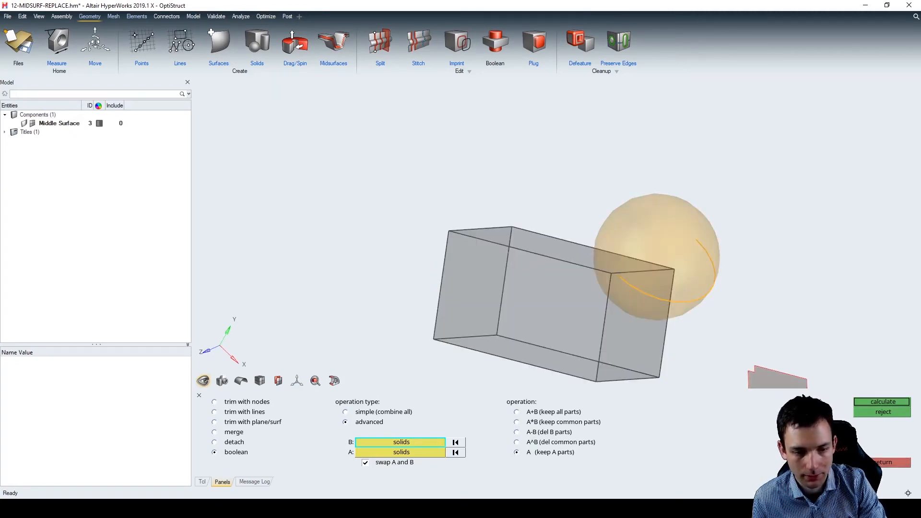
left_click(882, 402)
left_click_drag(660, 330, 631, 318, "ctrl")
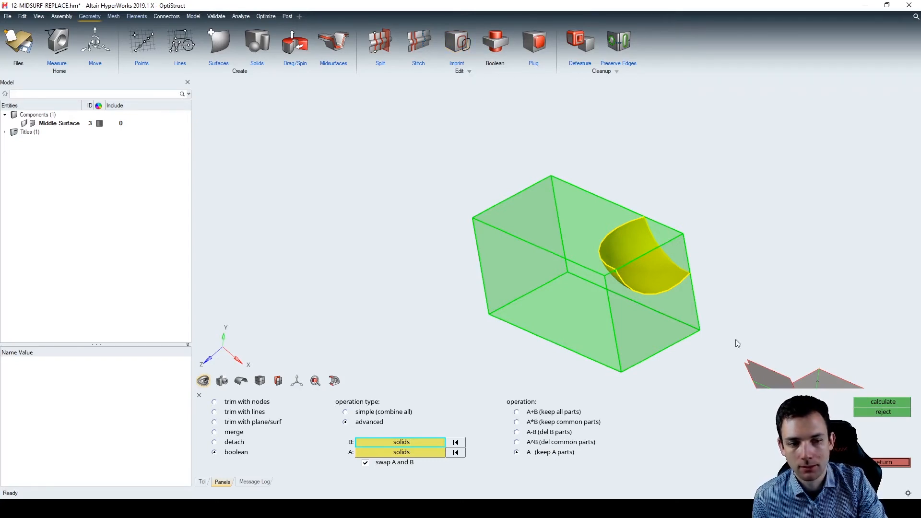
left_click_drag(556, 169, 569, 127, "ctrl")
middle_click_drag(569, 128, 541, 150)
scroll(551, 148, "up", 3)
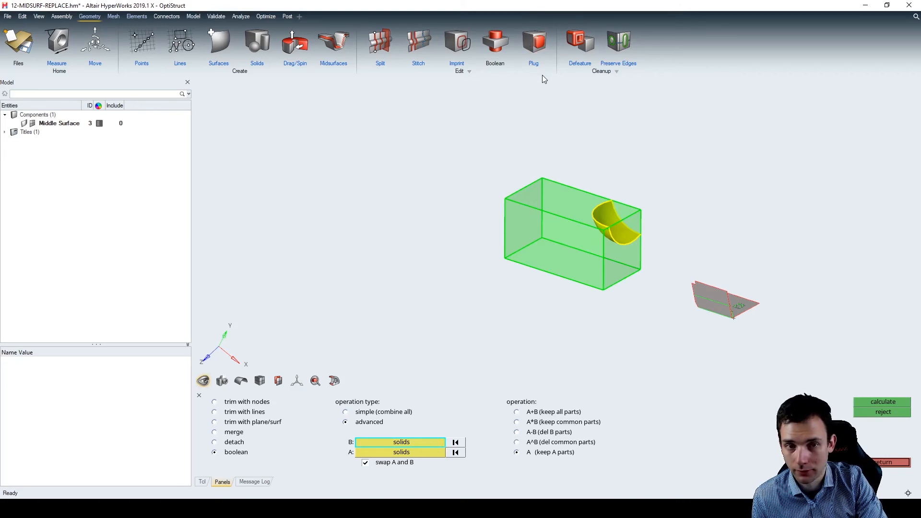
scroll(526, 115, "up", 4)
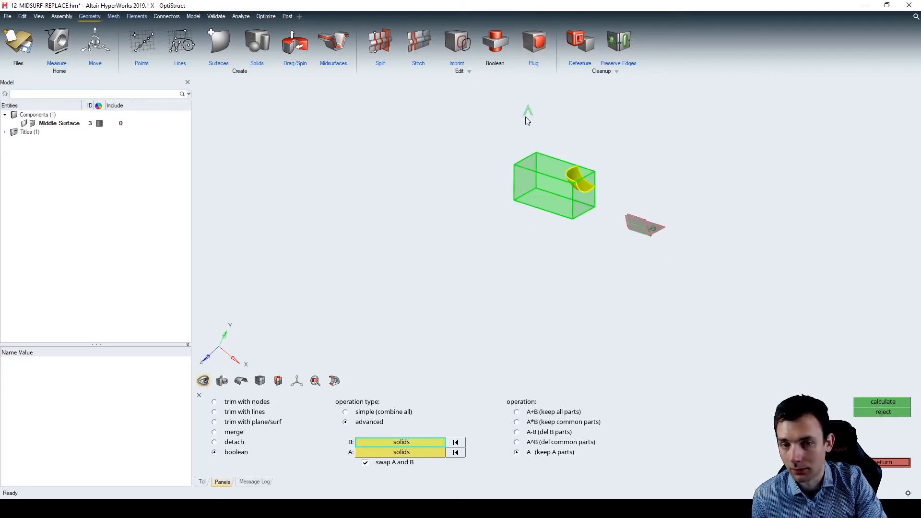
scroll(564, 152, "down", 8)
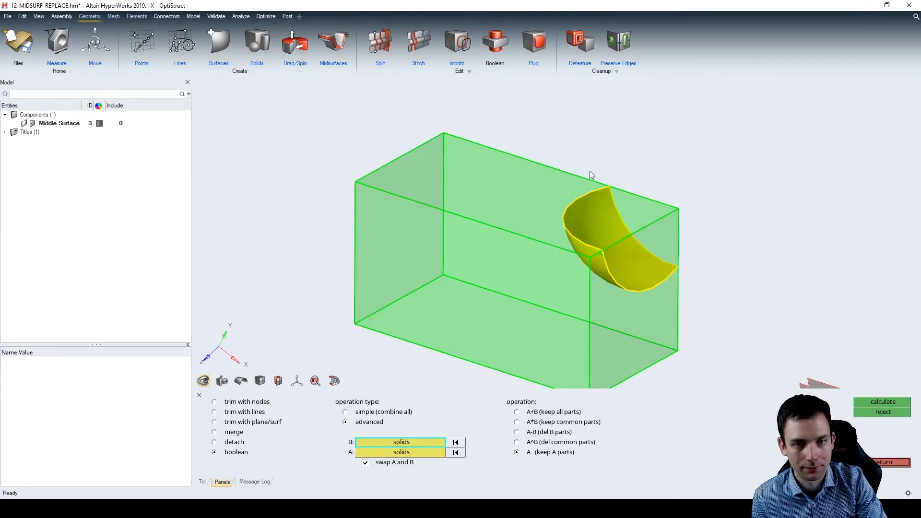
scroll(588, 170, "up", 2)
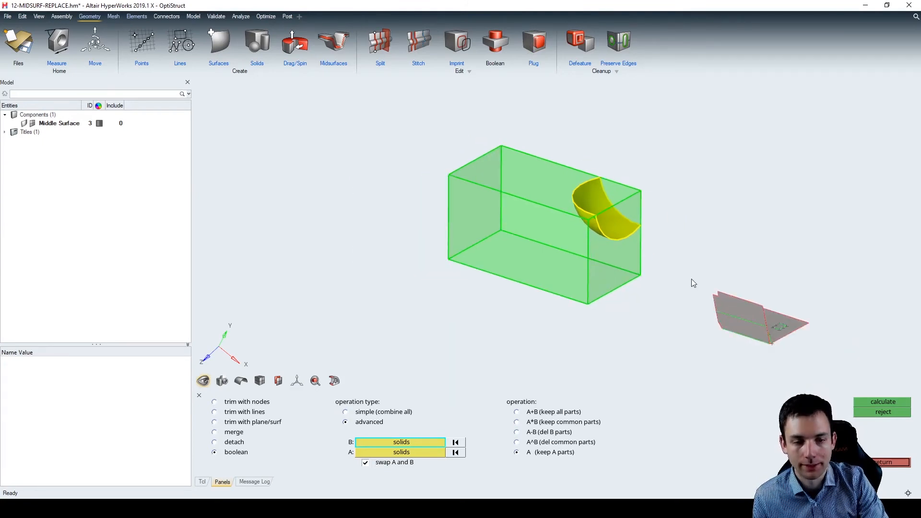
Switch to the HyperWorks window with clip_repair.hm and open the quick geometry edit tool.
mouse_move(646, 508)
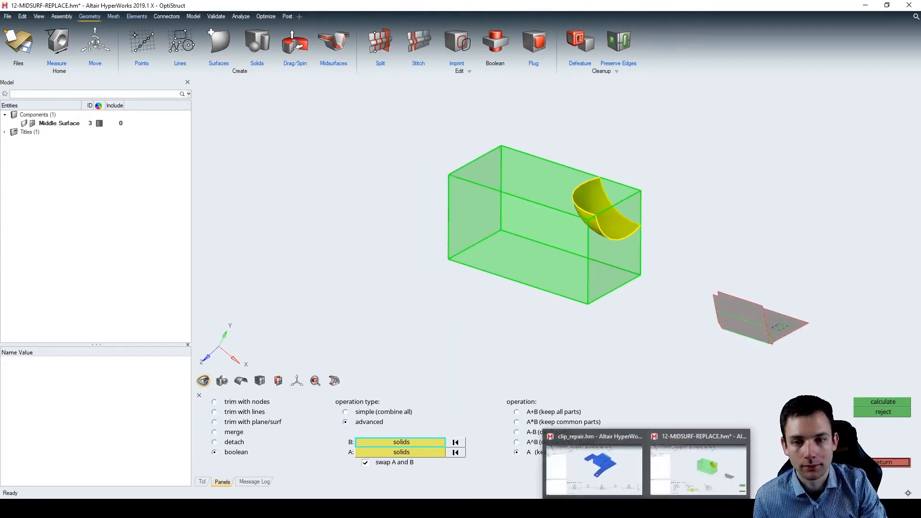
left_click(635, 493)
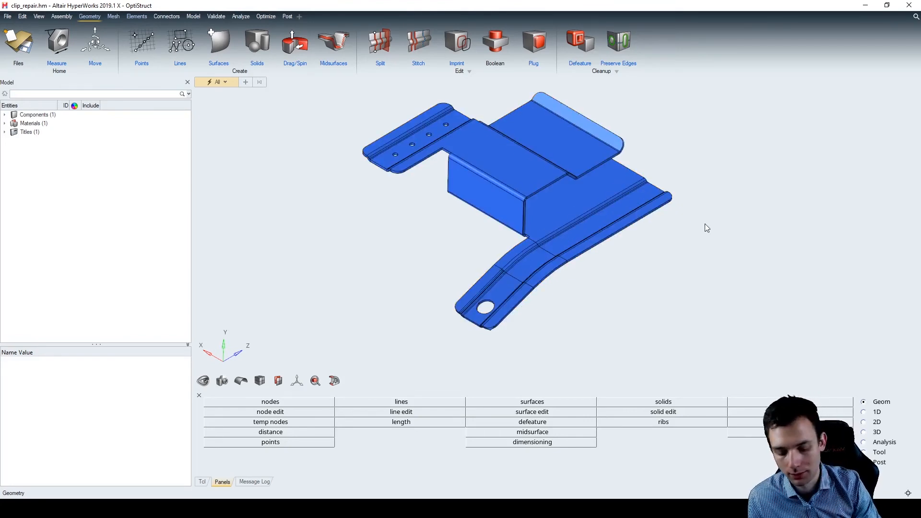
key("F11")
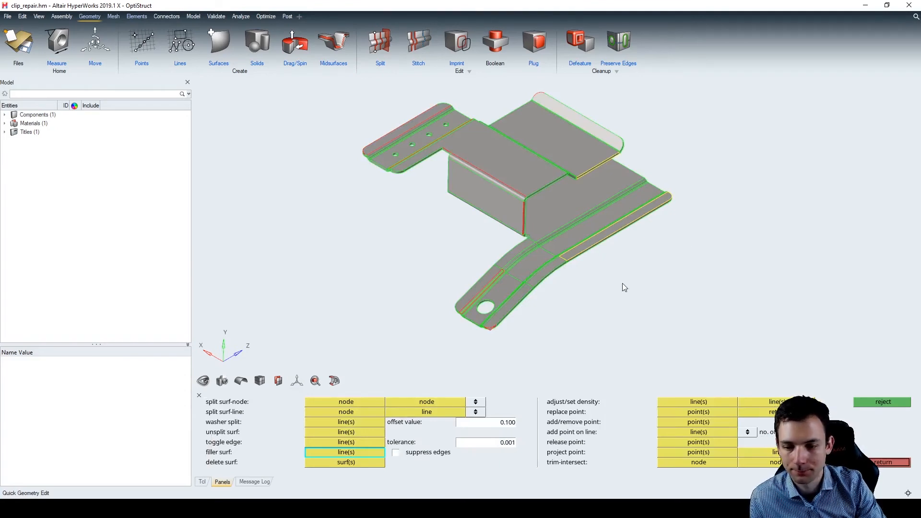
Examine the free edges of the clip's arm near the large hole, including the missing fillet surface and the overhanging rounded corner.
scroll(660, 281, "up", 6)
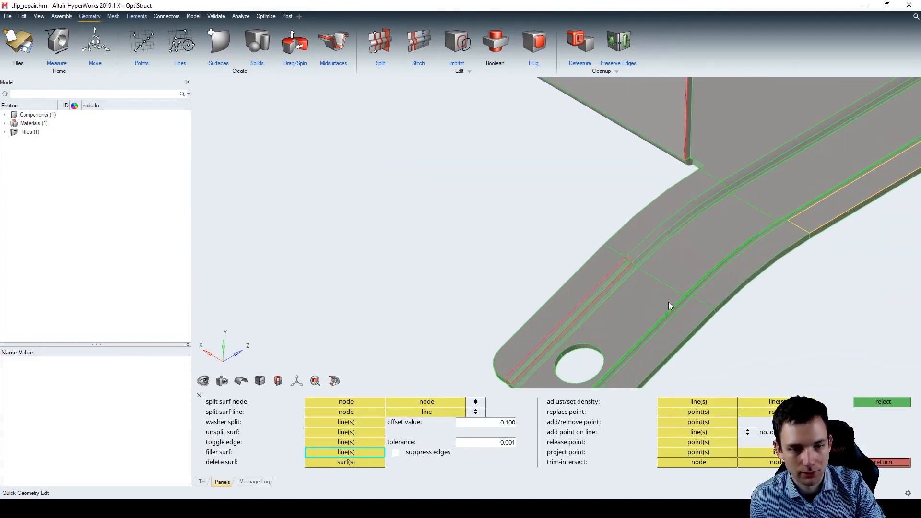
middle_click_drag(632, 289, 663, 257)
scroll(628, 276, "up", 4)
scroll(628, 258, "up", 3)
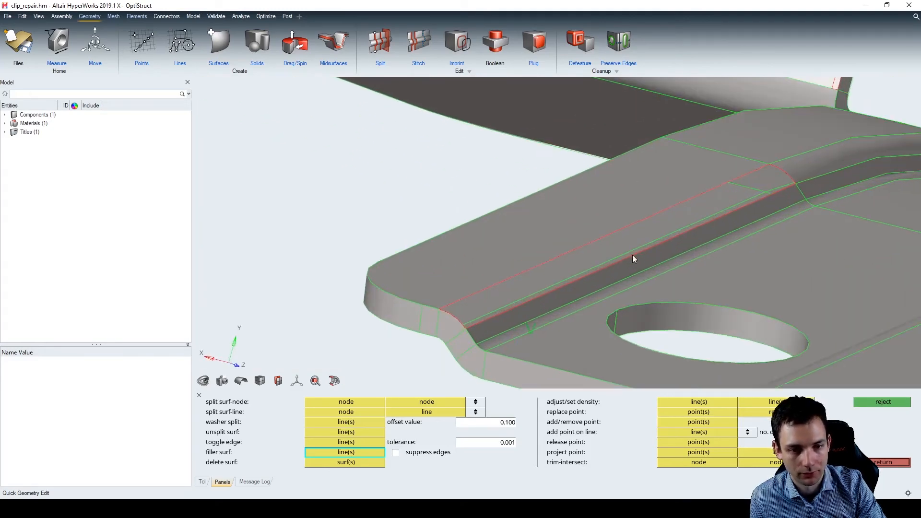
scroll(648, 185, "down", 2)
left_click_drag(649, 185, 660, 165, "ctrl")
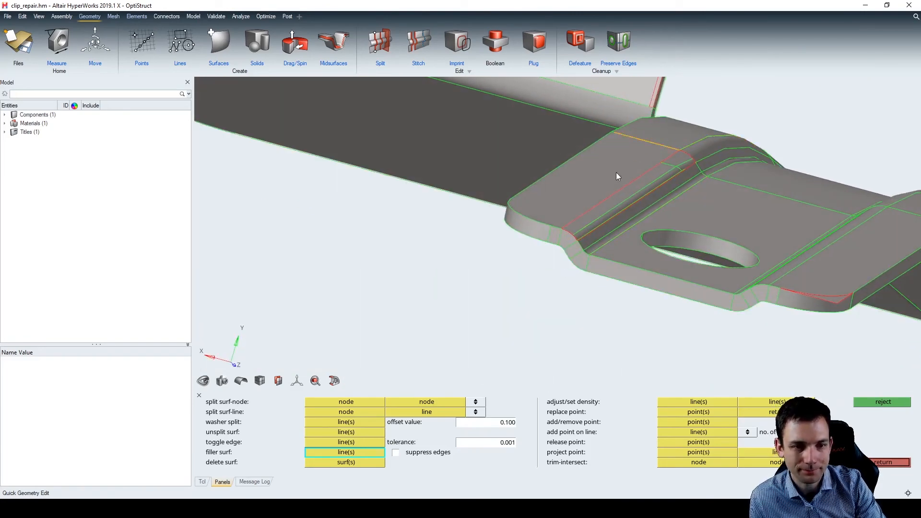
scroll(696, 156, "up", 10)
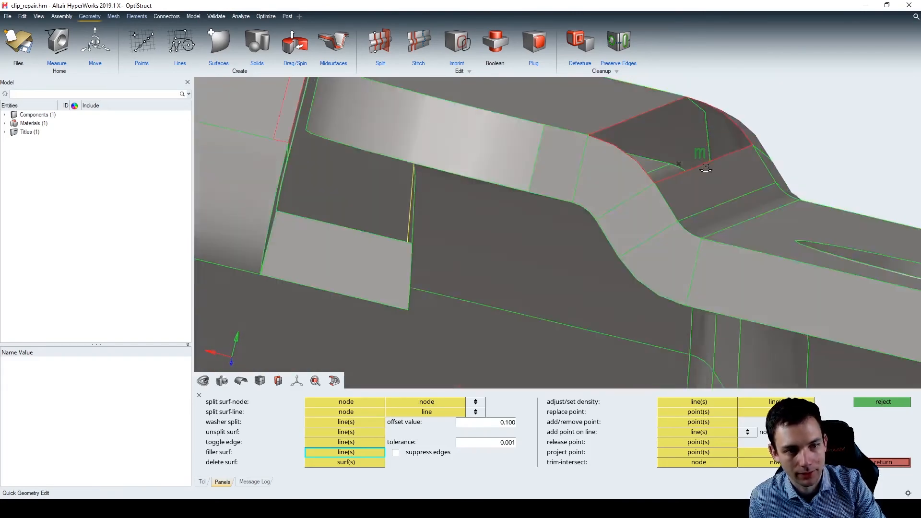
scroll(698, 165, "down", 12)
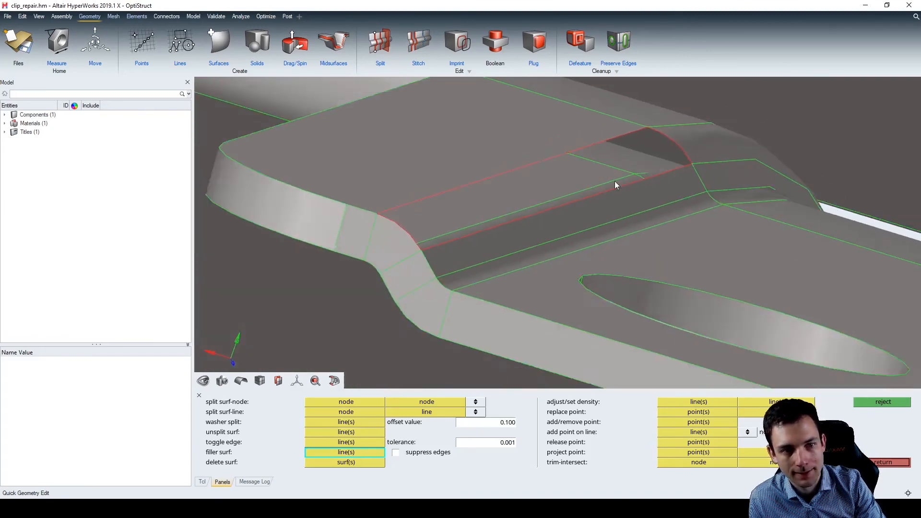
scroll(607, 197, "up", 10)
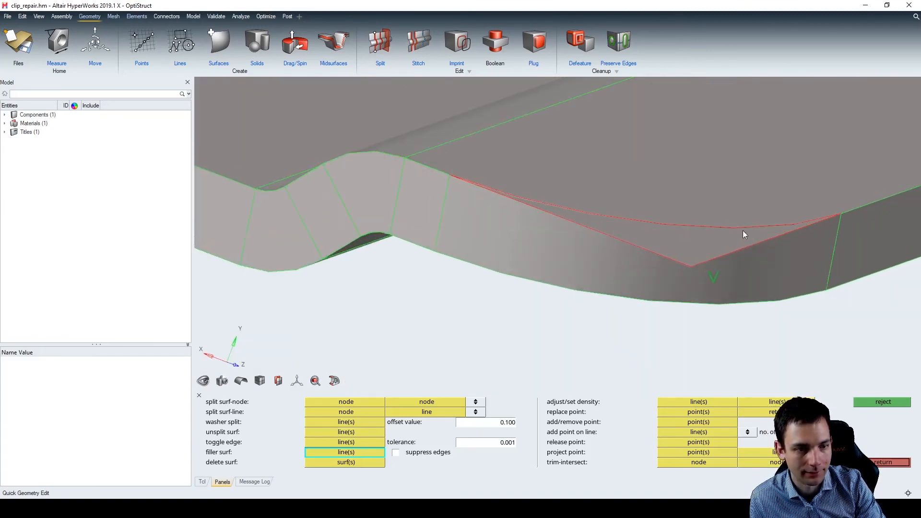
scroll(621, 234, "down", 8)
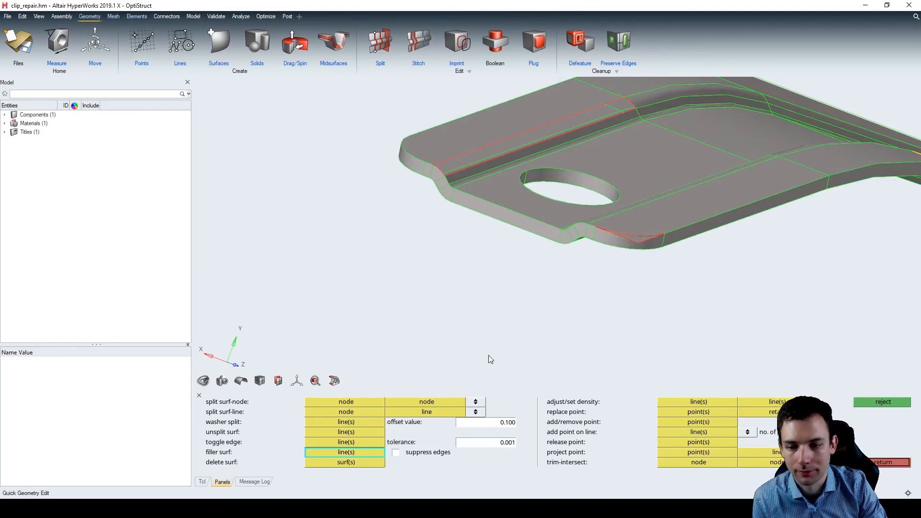
key("F2")
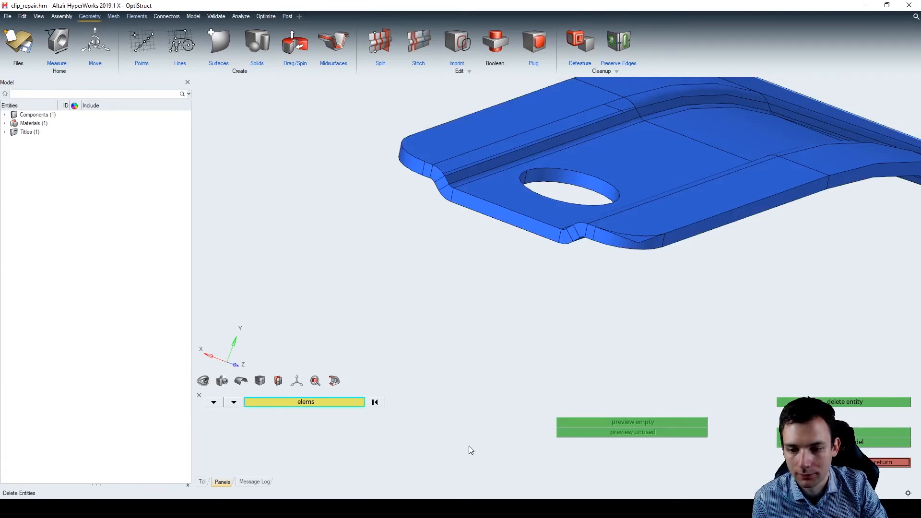
left_click(216, 404)
left_click(267, 444)
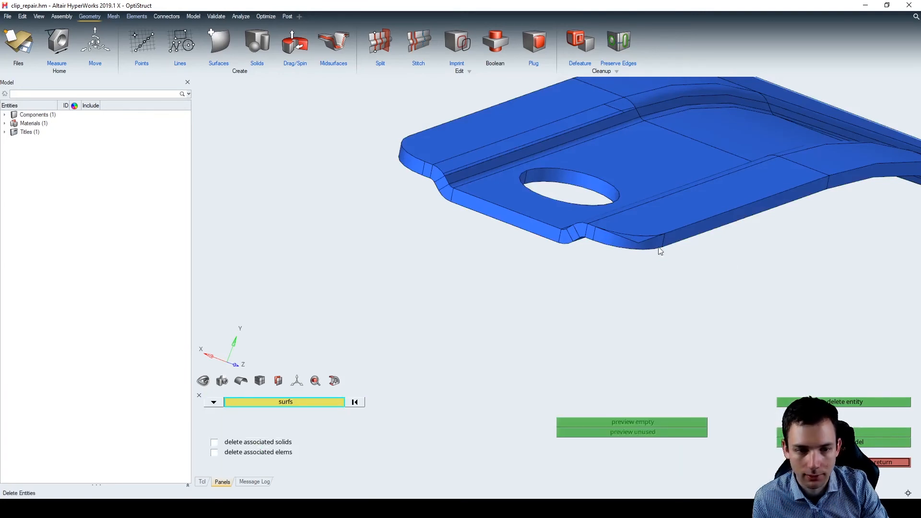
left_click(631, 243)
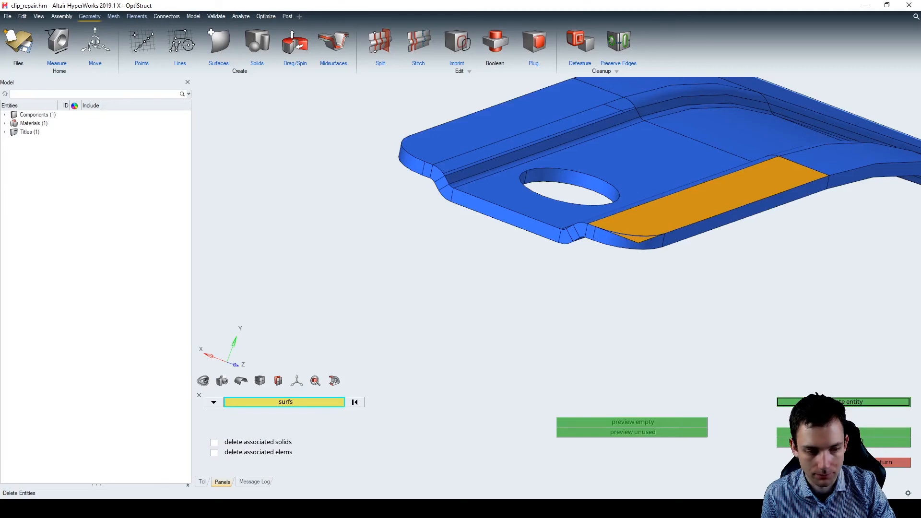
scroll(651, 285, "down", 5)
scroll(682, 208, "up", 1)
middle_click_drag(679, 205, 636, 226)
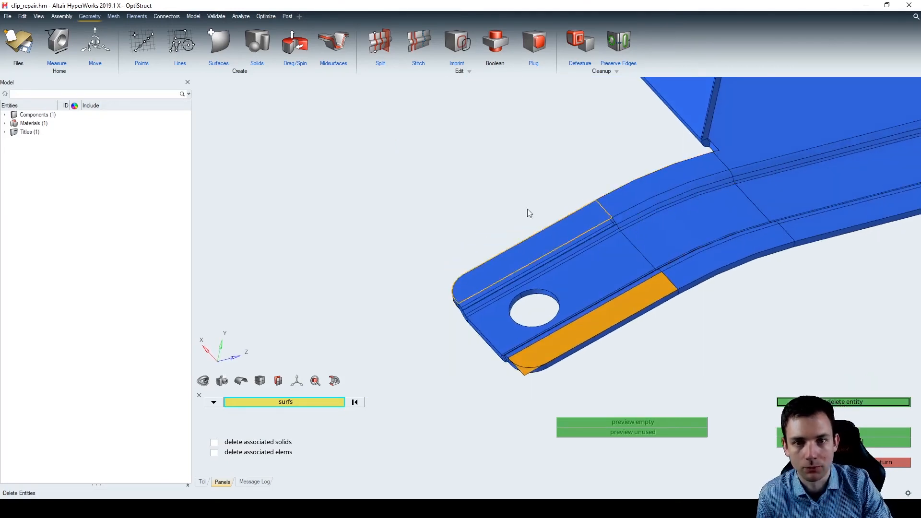
scroll(499, 151, "down", 3)
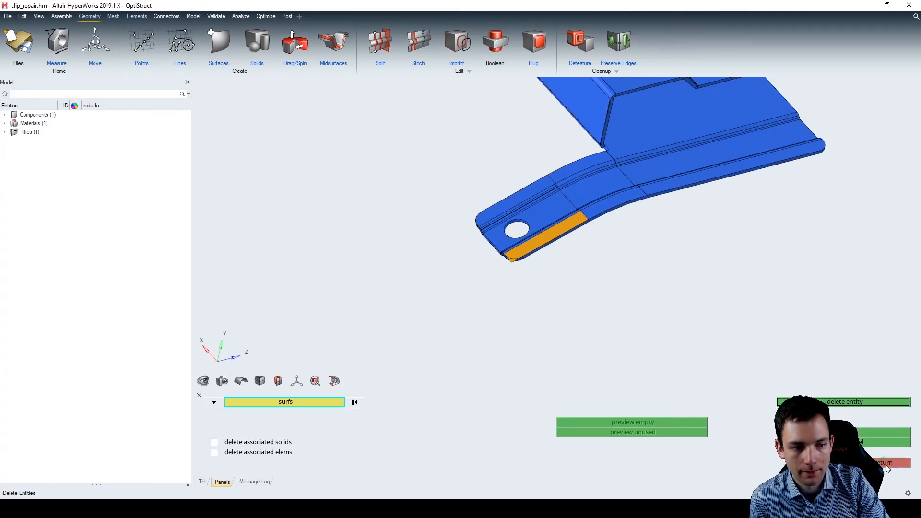
Run the automatic batch defeature cleanup on all surfaces of the clip, keeping the preset cleanup options.
key("F11")
scroll(599, 261, "down", 3)
scroll(645, 183, "up", 2)
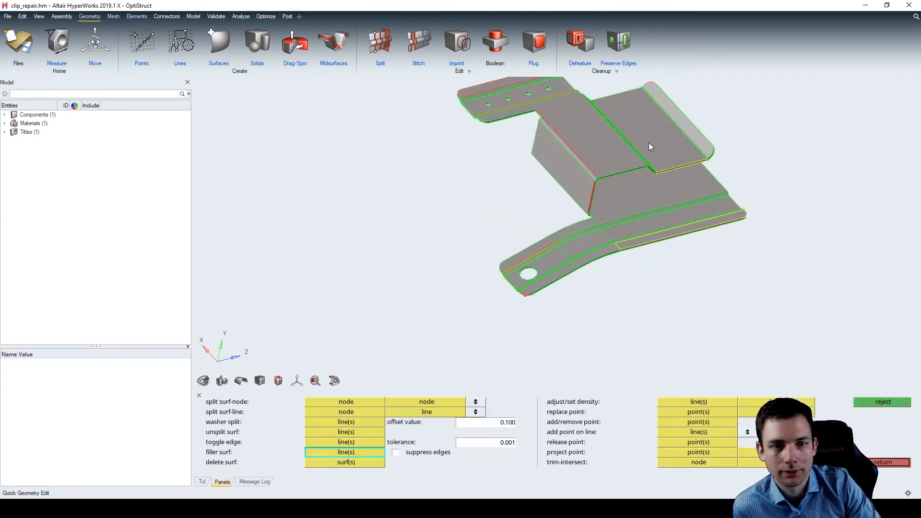
left_click(578, 43)
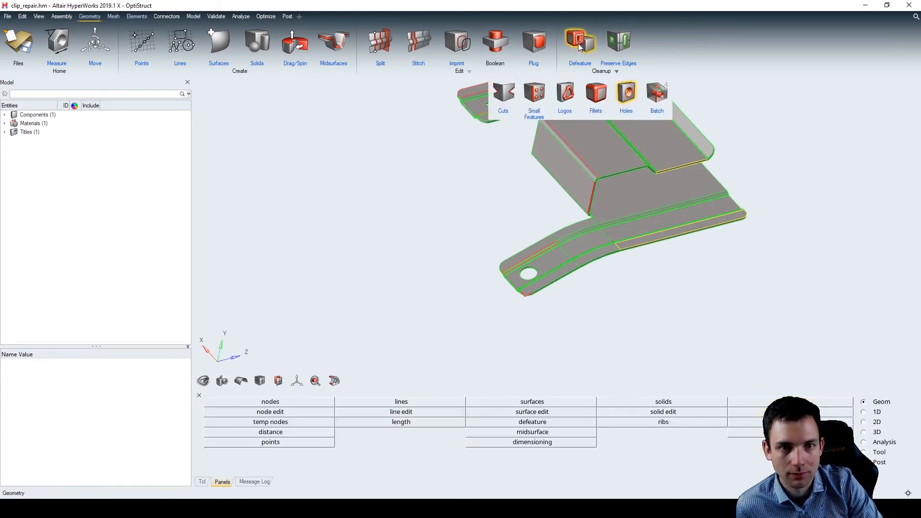
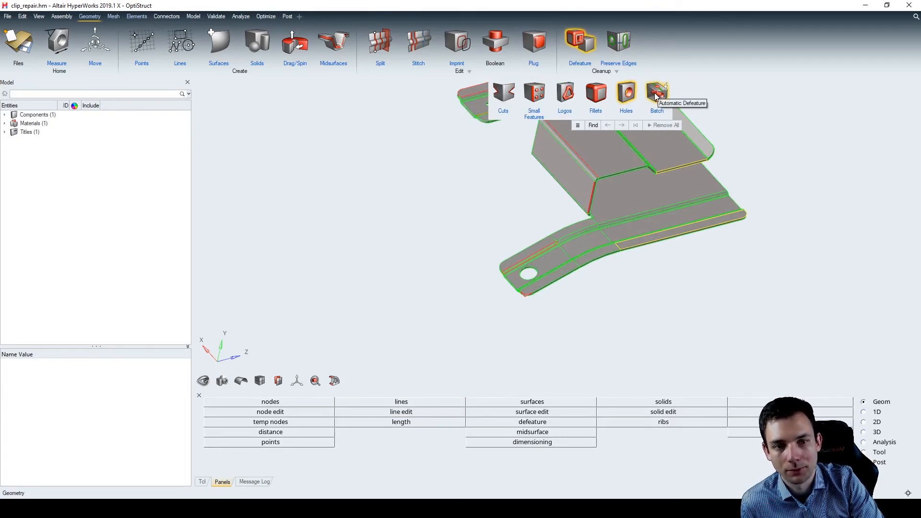
left_click(655, 94)
scroll(684, 258, "down", 3)
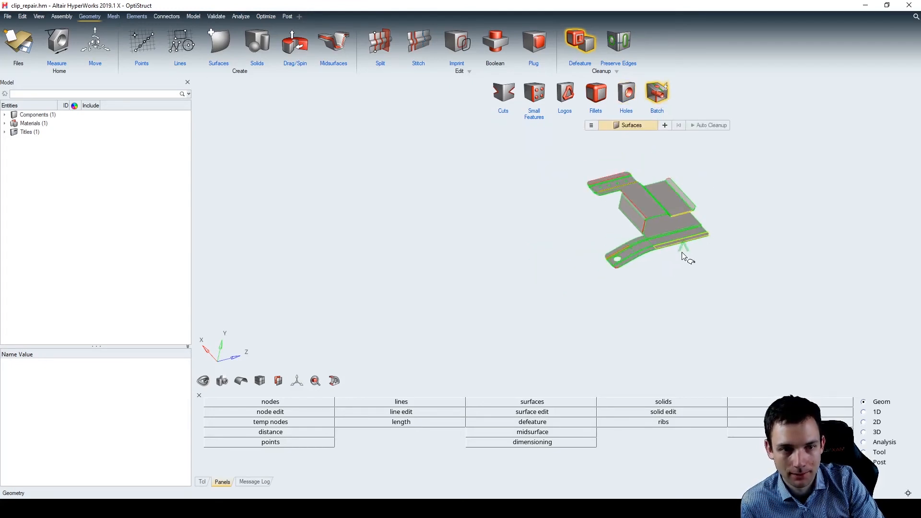
left_click_drag(722, 160, 517, 318)
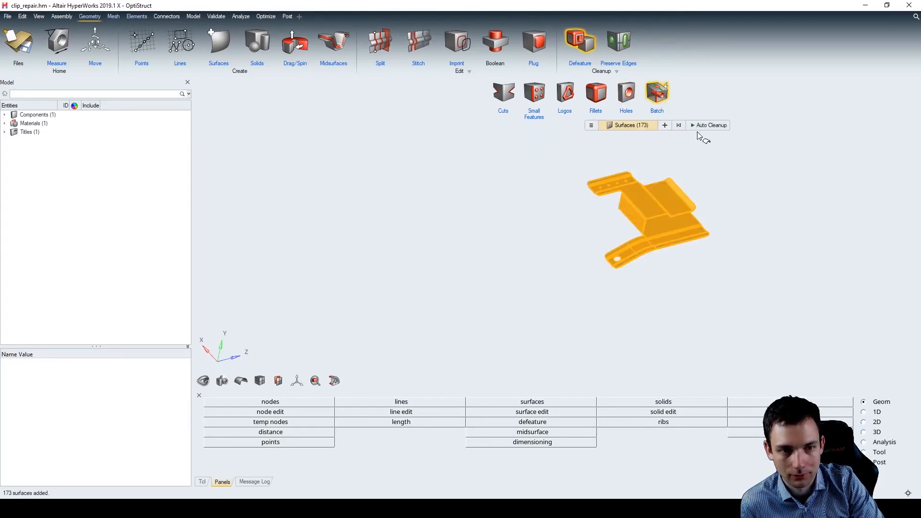
left_click(590, 126)
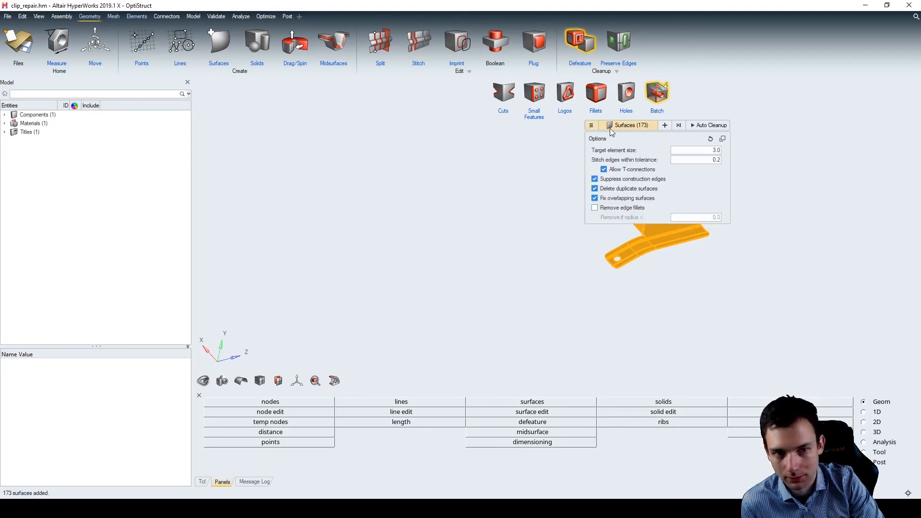
left_click(691, 125)
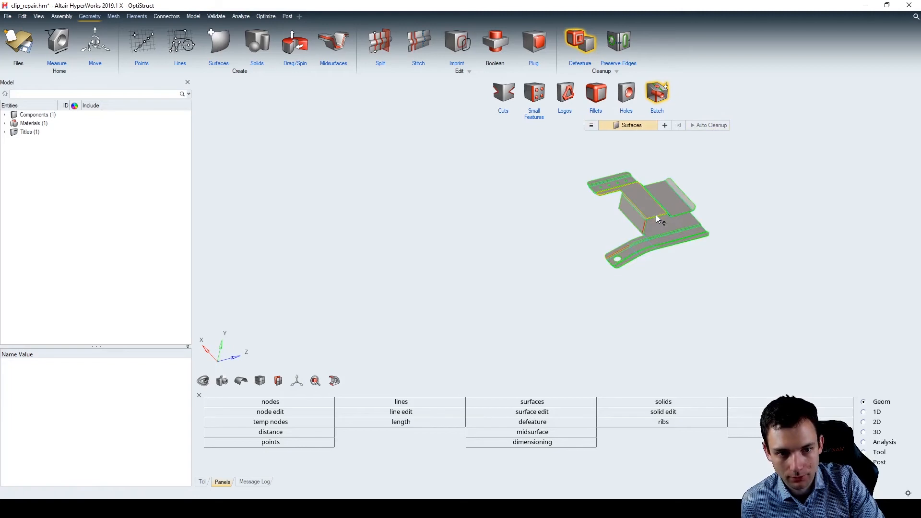
Inspect the cleaned clip for remaining free edges along the holed arm, the flange with four holes, and the bent side wall.
scroll(623, 271, "up", 5)
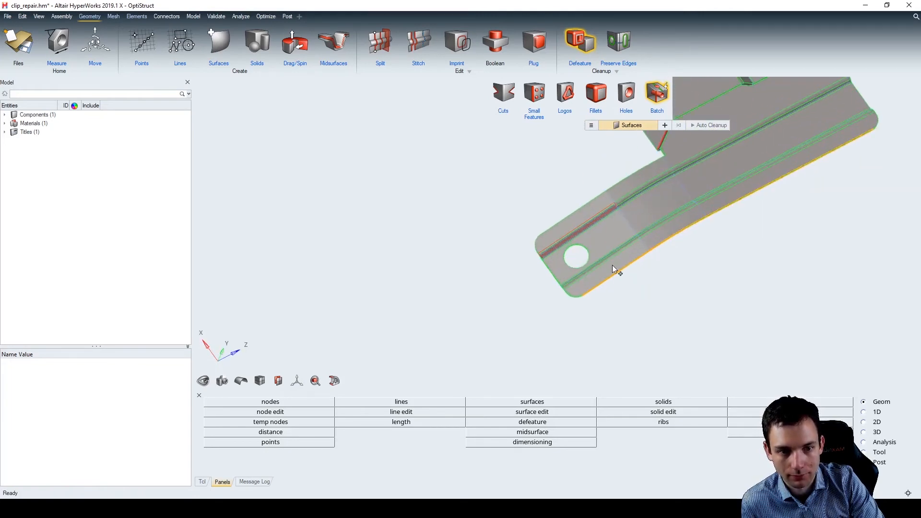
middle_click_drag(678, 288, 657, 216)
scroll(626, 211, "up", 6)
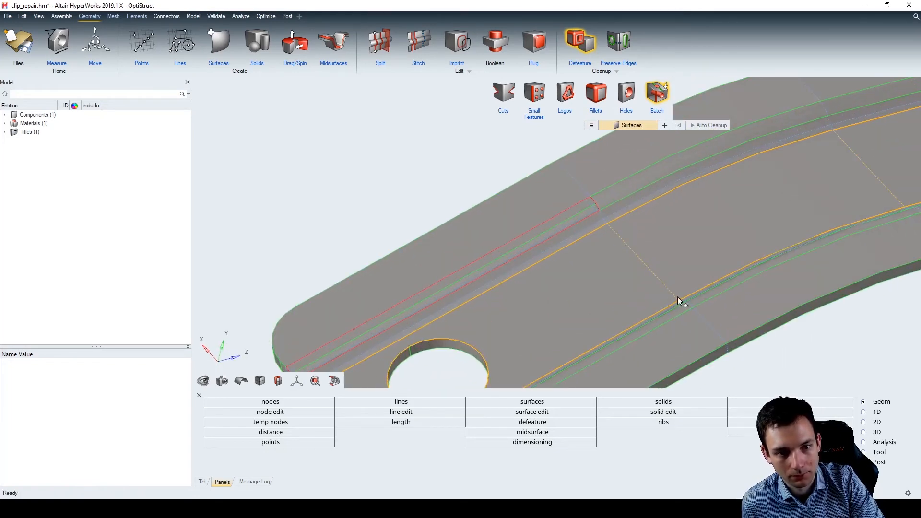
scroll(683, 281, "down", 6)
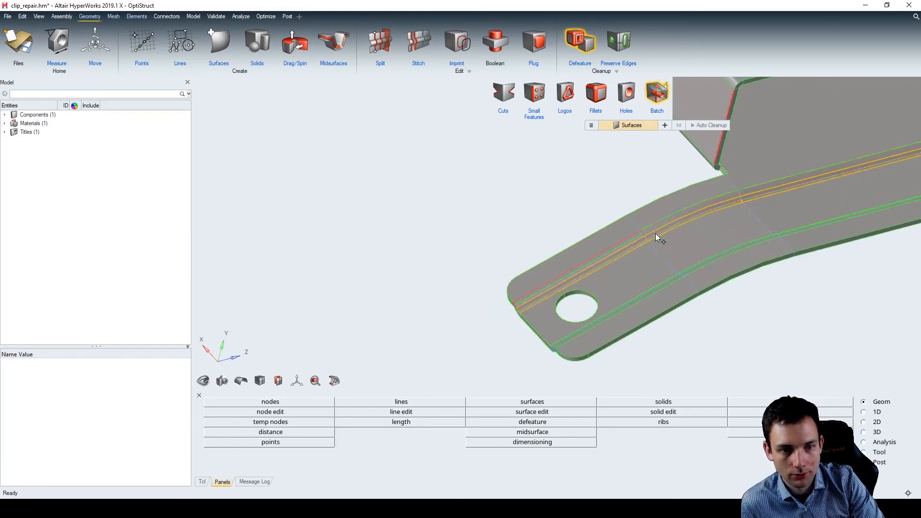
scroll(624, 226, "up", 1)
scroll(671, 241, "down", 5)
scroll(664, 161, "up", 5)
scroll(634, 199, "down", 5)
scroll(617, 171, "up", 5)
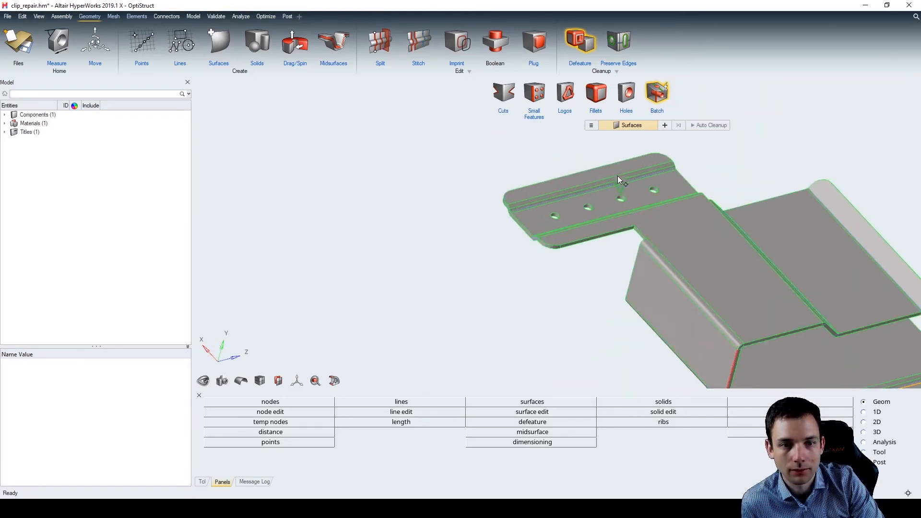
mouse_move(649, 249)
middle_mouse_down()
mouse_move(637, 282)
mouse_move(662, 290)
mouse_move(665, 255)
middle_mouse_up()
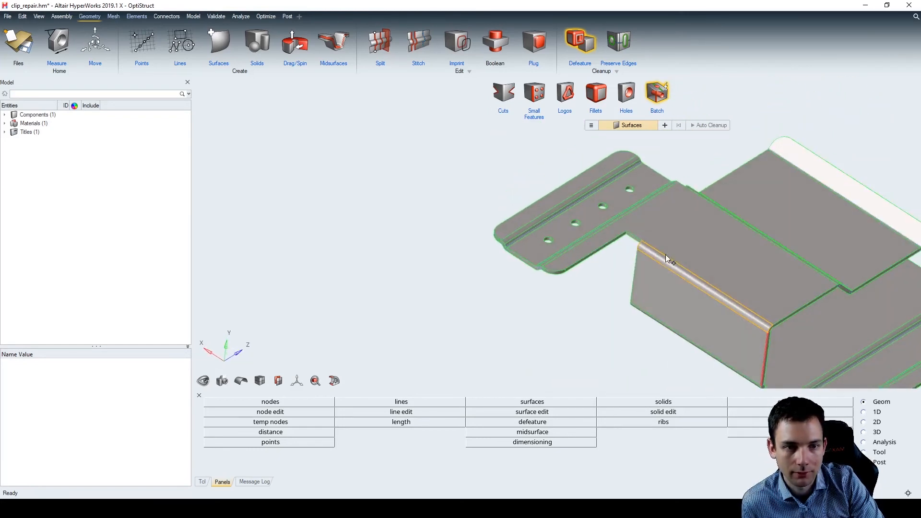
scroll(686, 222, "down", 2)
middle_click_drag(805, 249, 733, 287)
scroll(632, 274, "down", 3)
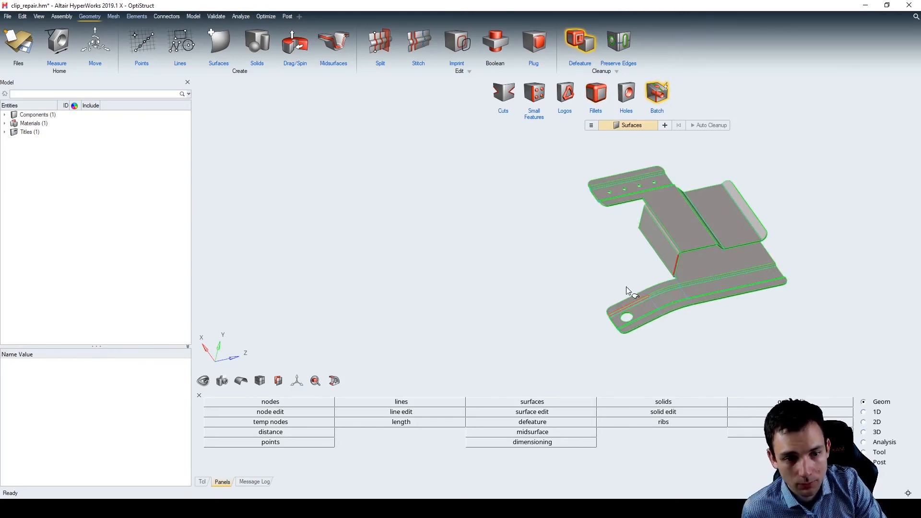
Try closing the missing fillet beside the arm's large hole with a quick edit filler surface, and reject the result.
scroll(623, 291, "up", 10)
middle_click_drag(695, 263, 730, 245)
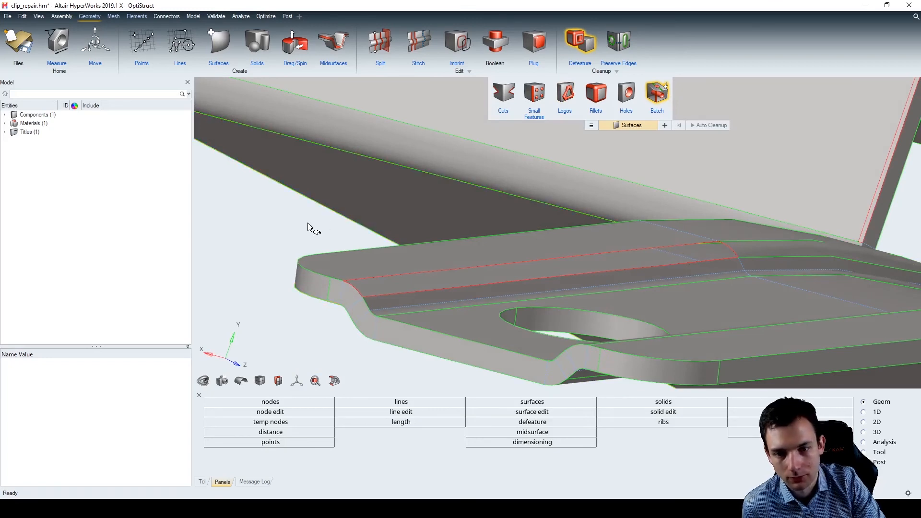
key("F11")
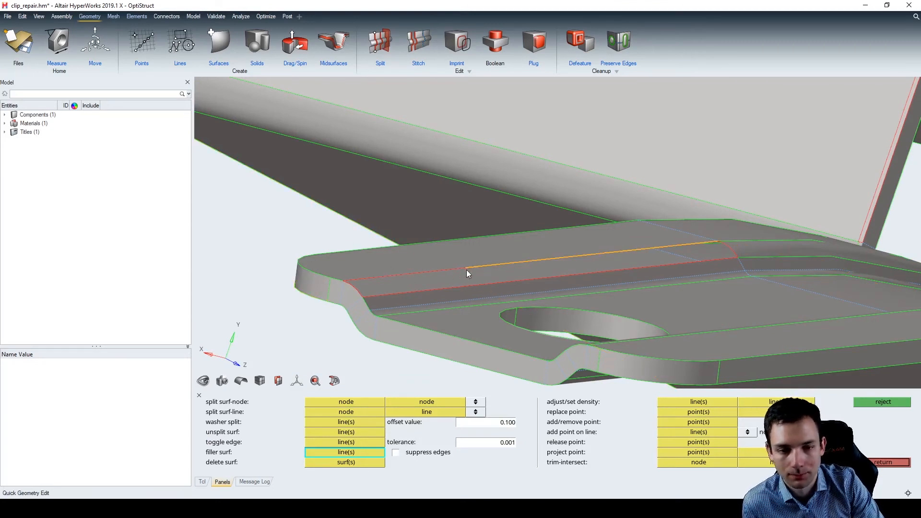
left_click(516, 261)
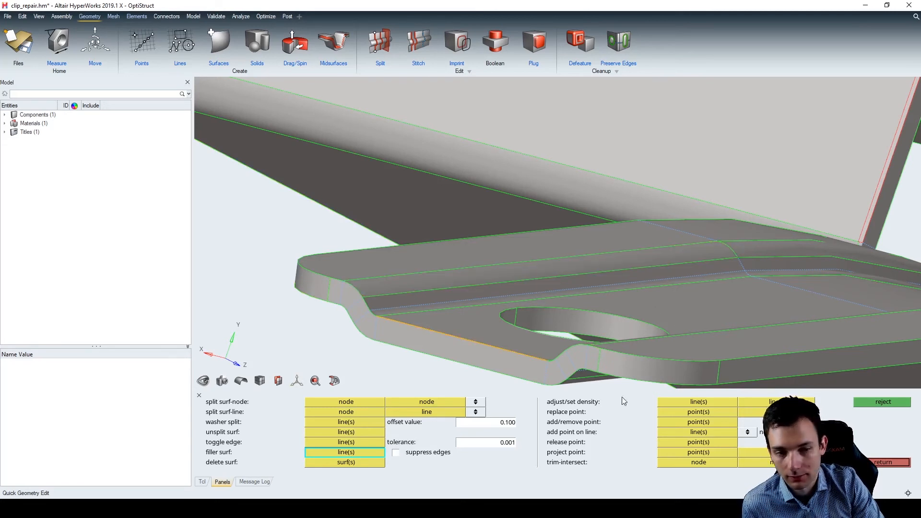
left_click(893, 402)
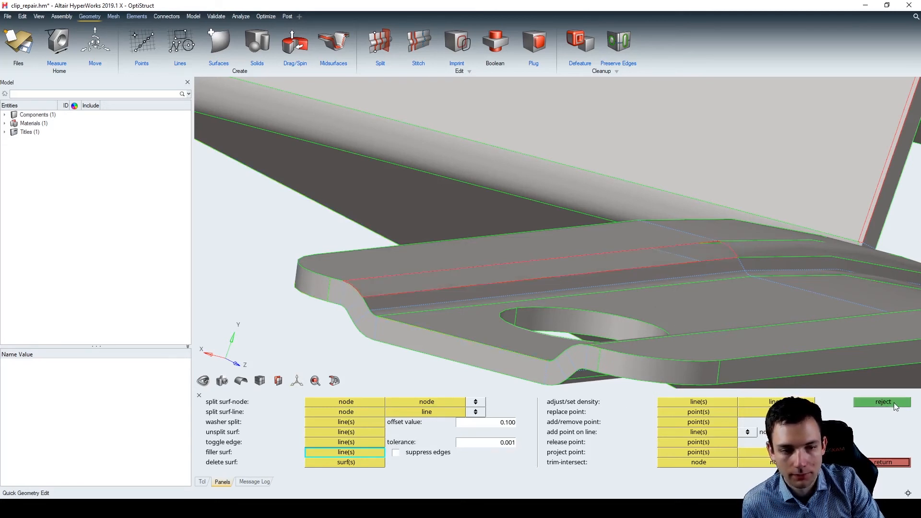
left_click(889, 462)
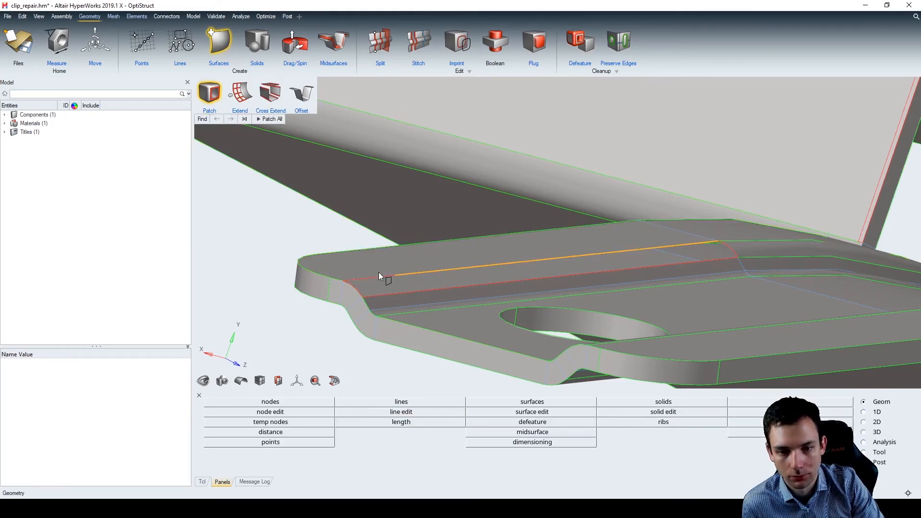
Find the missing surfaces with the Patch tool, cycle through them, and patch the fillet opening beside the arm's large hole.
left_click(355, 289)
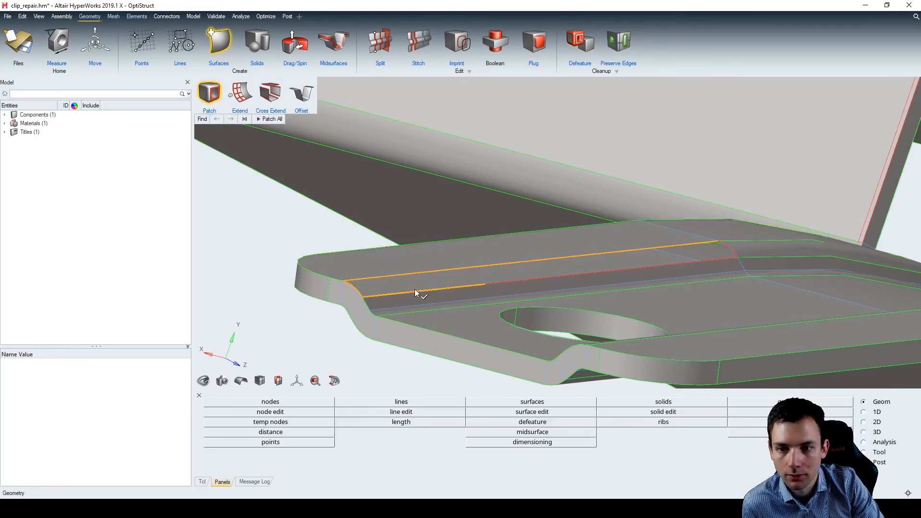
left_click(202, 119)
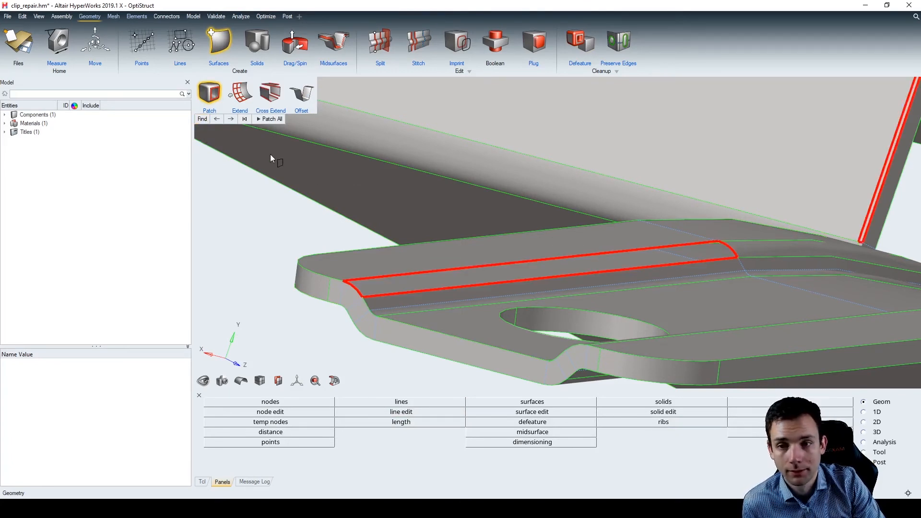
left_click(230, 120)
left_click(217, 119)
left_click(231, 119)
left_click(218, 119)
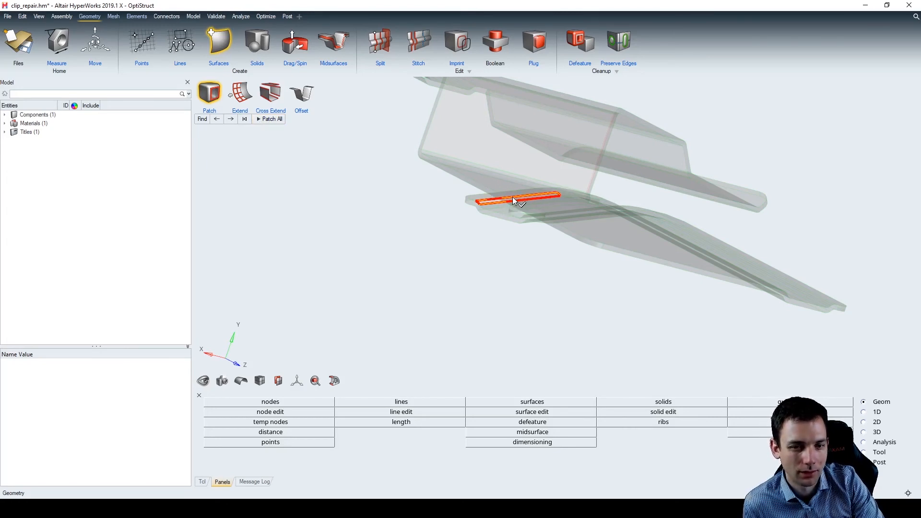
left_click(512, 197)
middle_click_drag(521, 208, 539, 229)
scroll(605, 313, "down", 3)
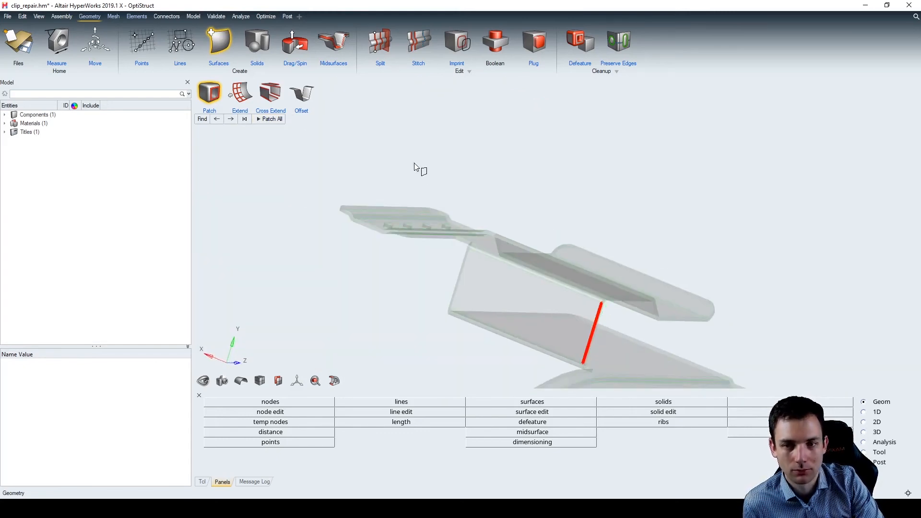
right_click(406, 146)
Try to stitch the large side wall surface to the adjacent thickness surfaces across the narrow gap.
scroll(604, 321, "down", 1)
scroll(604, 326, "up", 5)
scroll(575, 203, "up", 4)
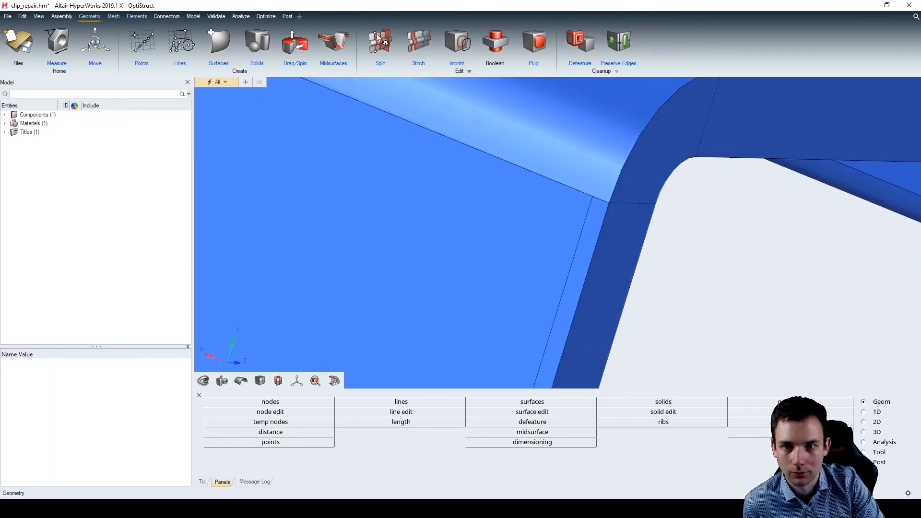
left_click(416, 47)
scroll(524, 142, "up", 4)
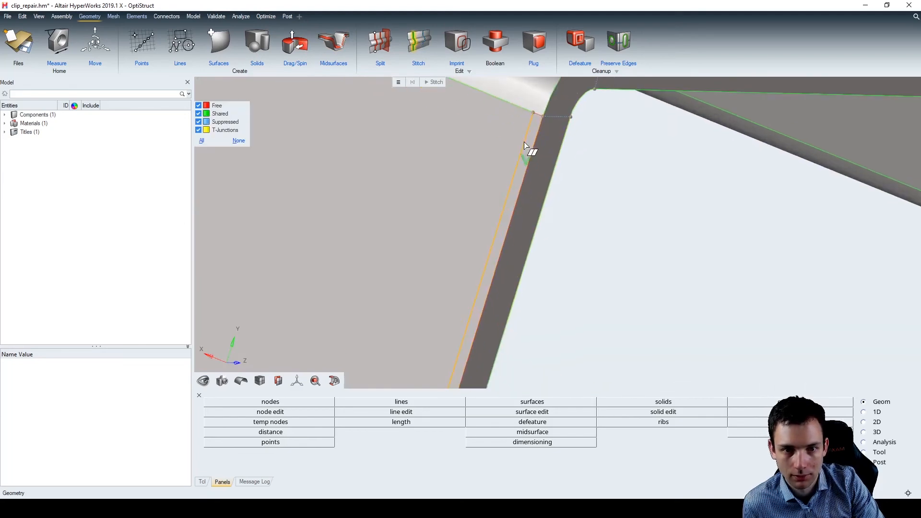
left_click(507, 123)
left_click(551, 152)
middle_click_drag(461, 136, 436, 135)
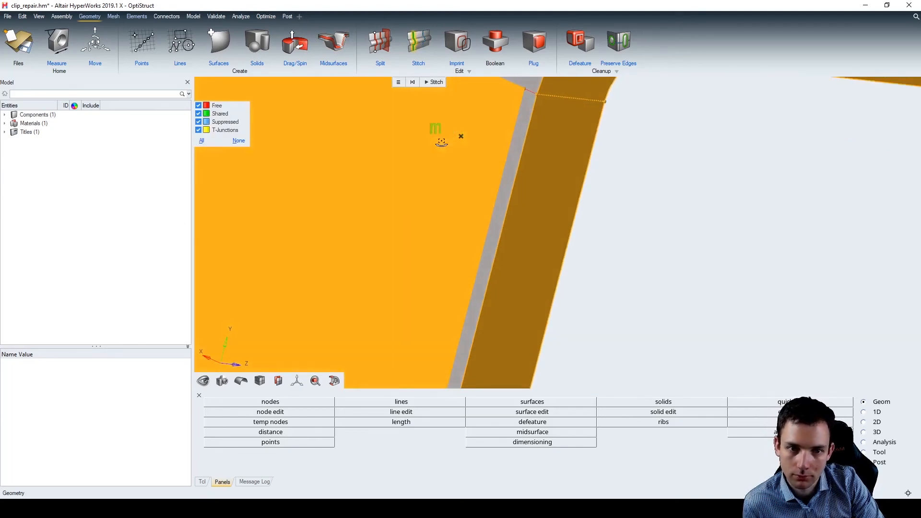
scroll(508, 150, "down", 8)
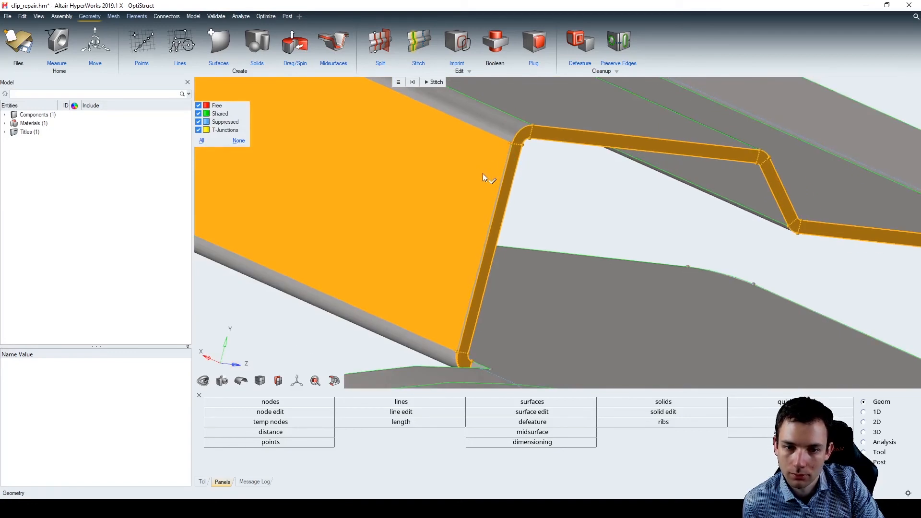
left_click(433, 83)
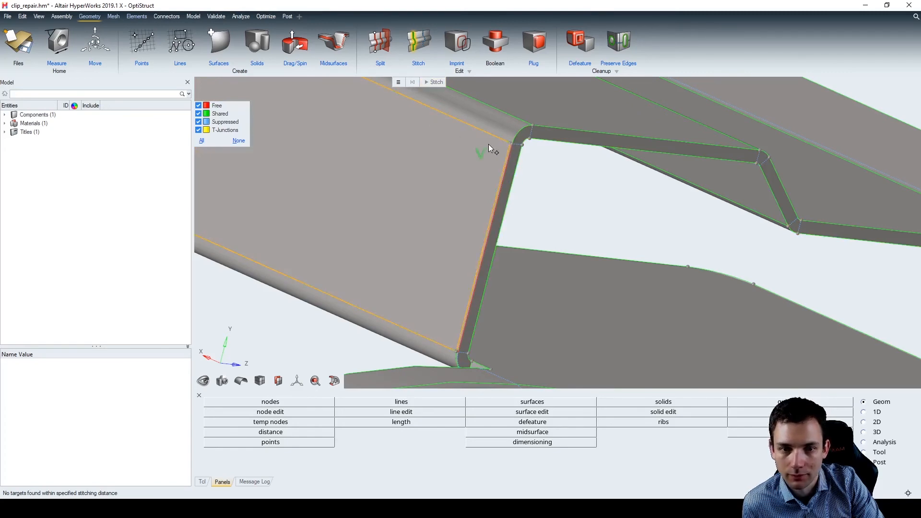
key("Escape")
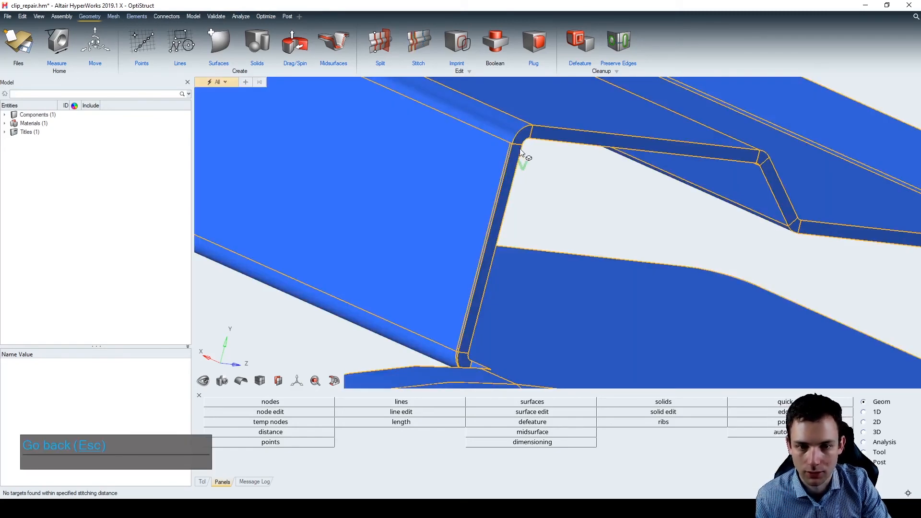
Measure the two-node distance across the gap at the side wall's upper corner.
key("F4")
scroll(573, 185, "down", 2)
scroll(524, 148, "up", 7)
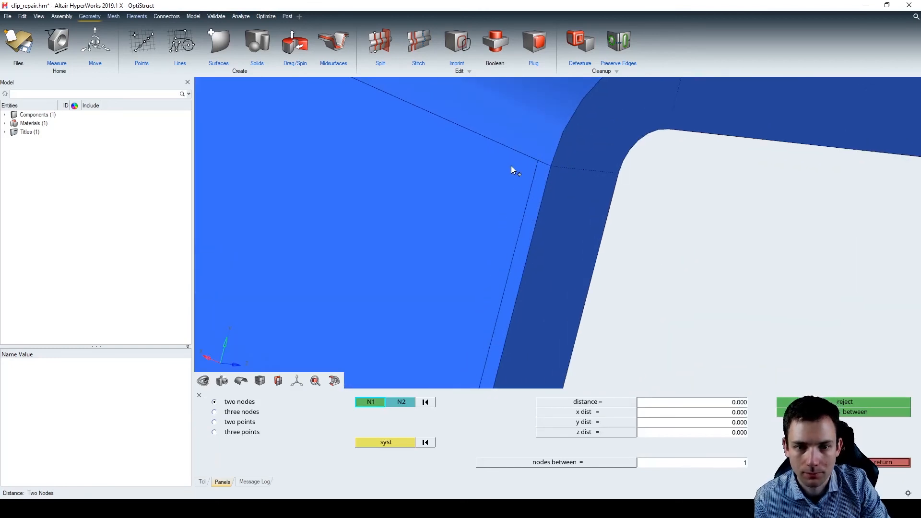
left_click(539, 163)
left_click(554, 175)
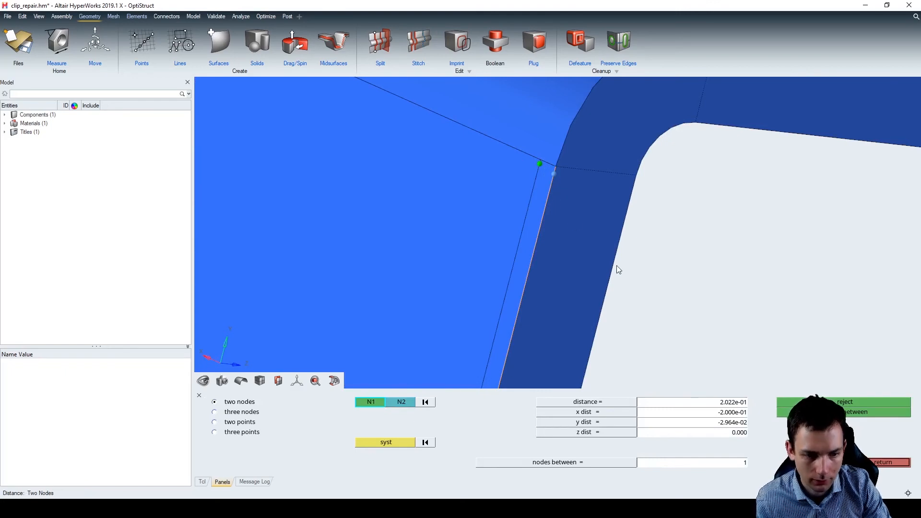
left_click(903, 463)
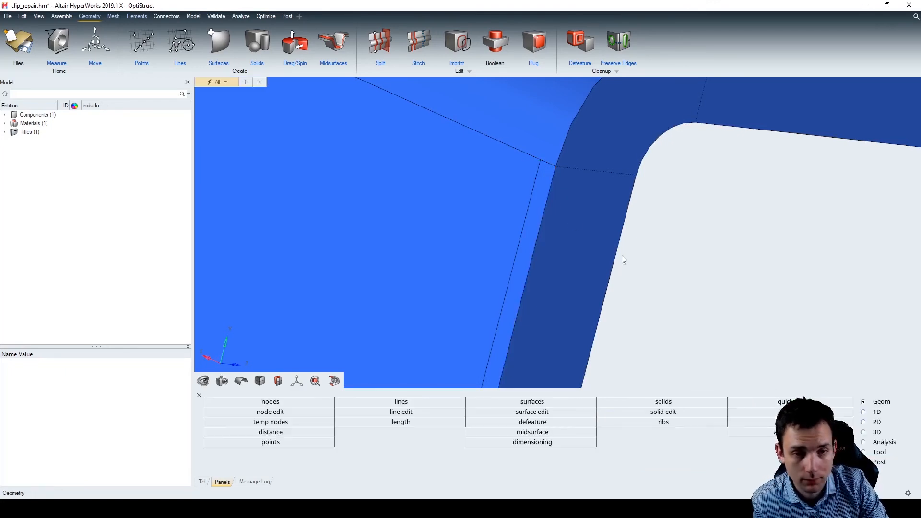
Set the maximum stitching distance to 0.3 and stitch the side wall's free edge to the adjacent thickness surface.
left_click(413, 42)
left_click(397, 84)
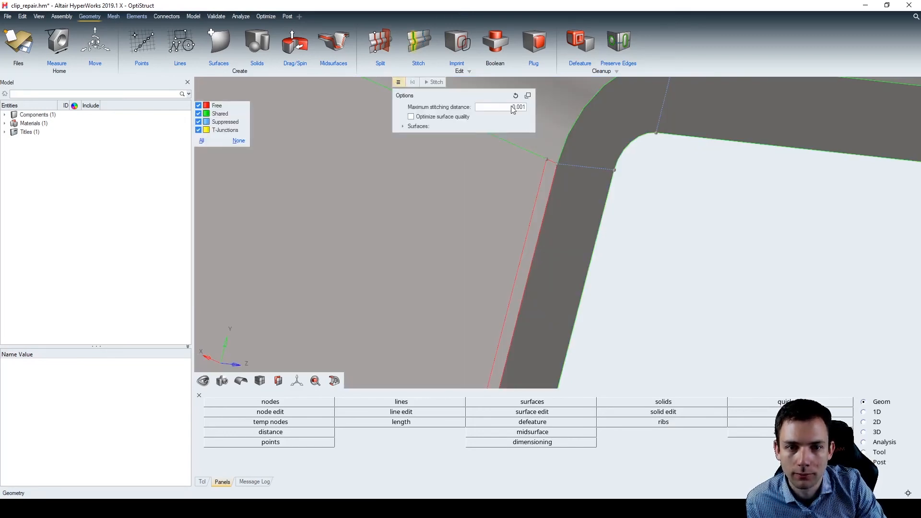
type("0.3")
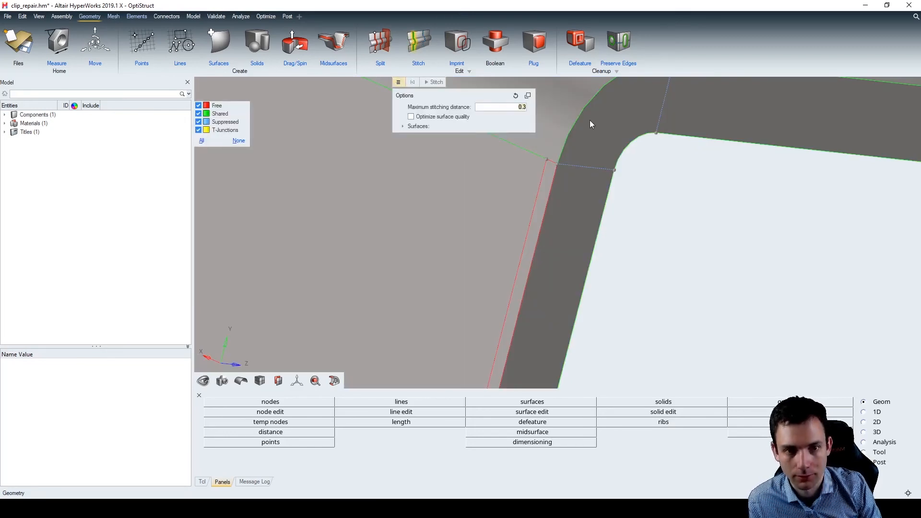
left_click(543, 173)
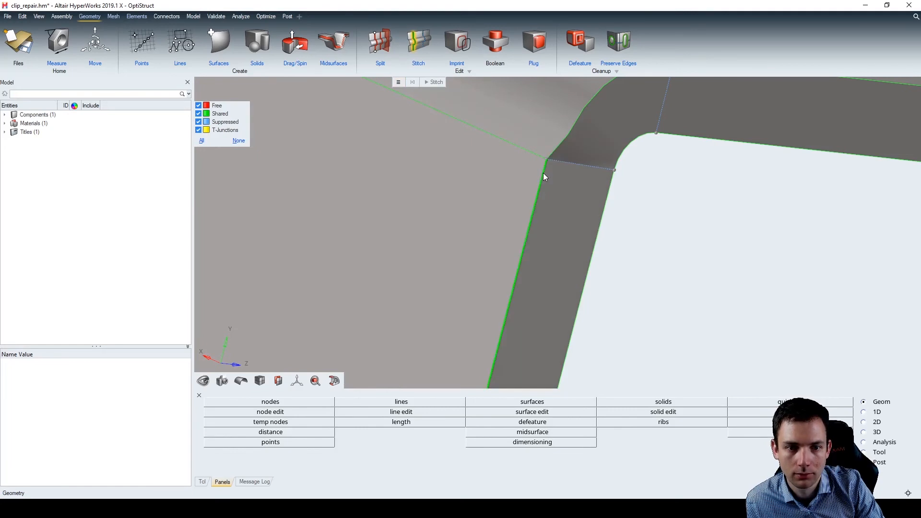
middle_click_drag(561, 162, 609, 179)
scroll(554, 177, "down", 3)
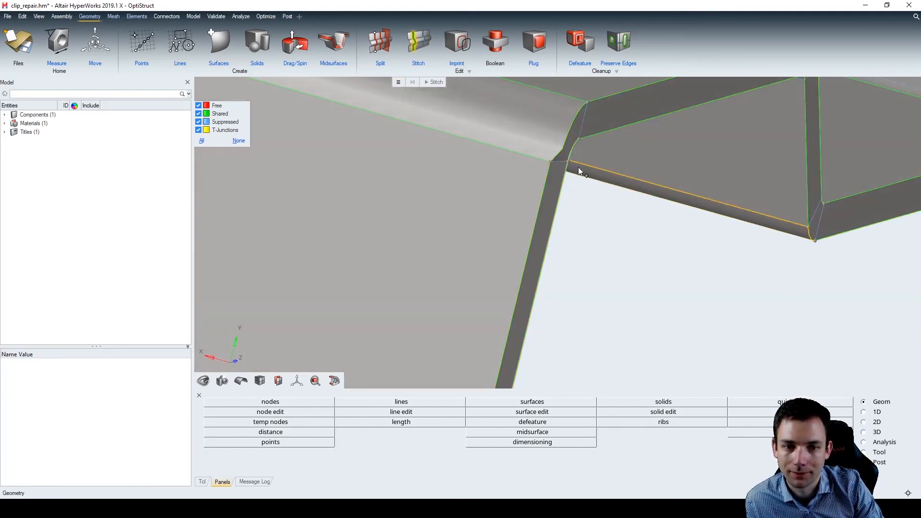
Undo the last action and check the side wall's stitched edge and the clip's other edges from several viewing directions.
key("ctrl+z")
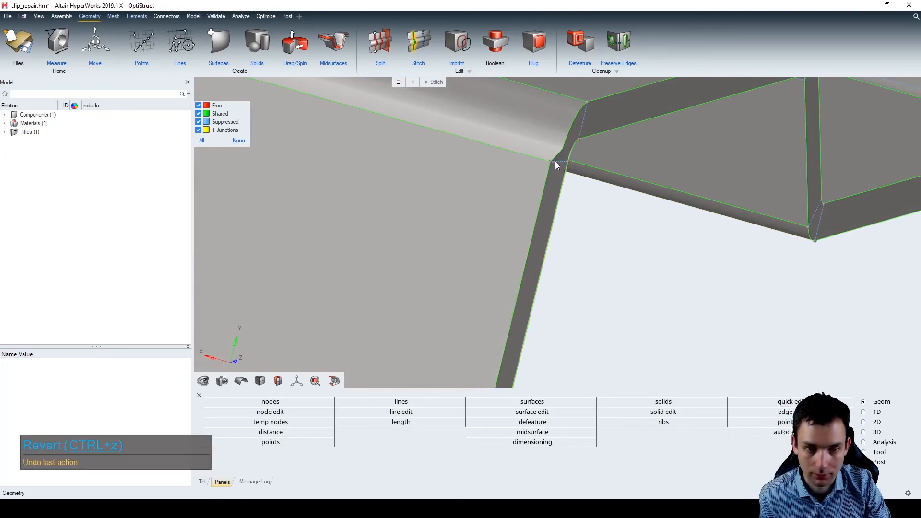
left_click(554, 180)
mouse_move(551, 175)
middle_mouse_down()
mouse_move(558, 176)
mouse_move(547, 179)
mouse_move(540, 162)
middle_mouse_up()
scroll(539, 160, "down", 3)
scroll(537, 182, "down", 3)
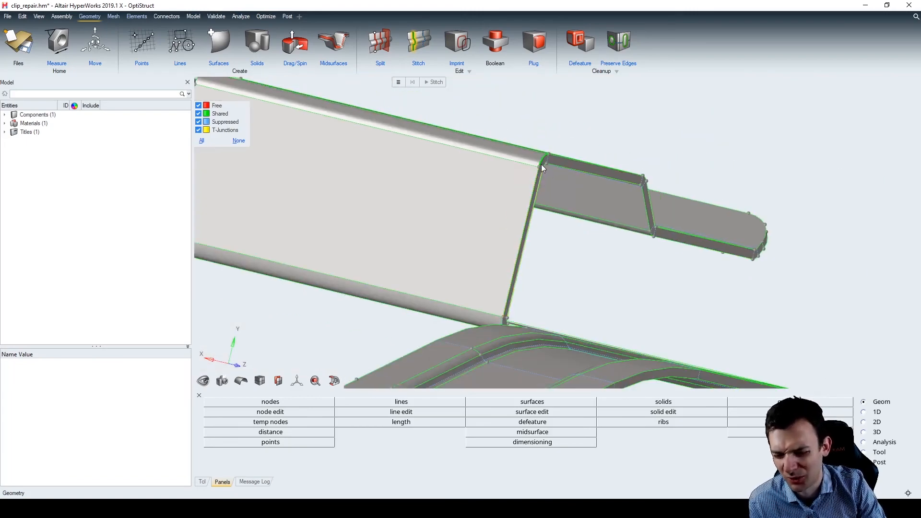
middle_click_drag(540, 185, 594, 193)
scroll(555, 194, "down", 3)
scroll(718, 172, "down", 5)
scroll(592, 189, "up", 5)
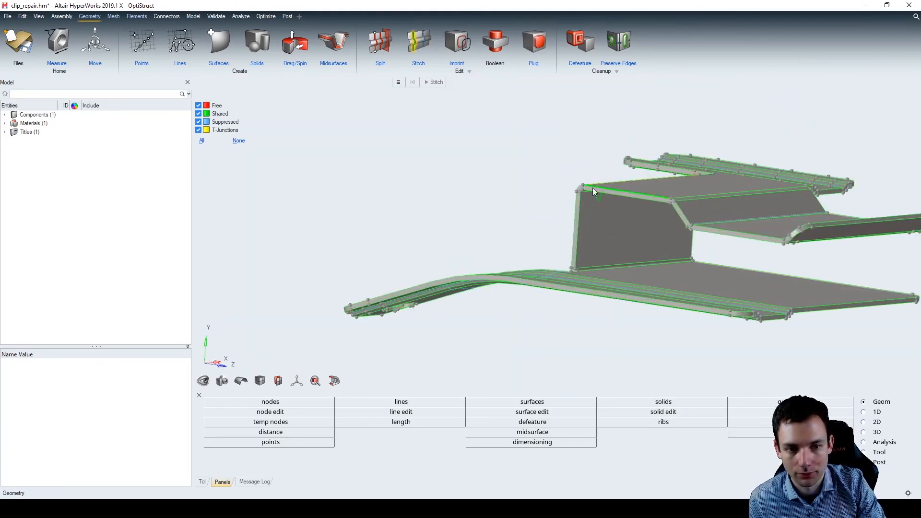
mouse_move(530, 257)
middle_mouse_down()
mouse_move(617, 275)
mouse_move(464, 239)
mouse_move(446, 261)
mouse_move(476, 306)
mouse_move(522, 267)
middle_mouse_up()
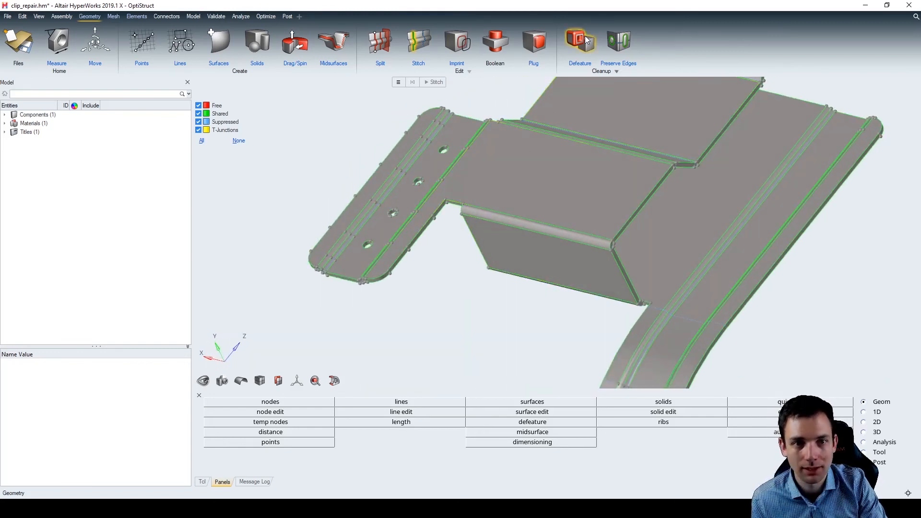
Detect the clip's holes with the Defeature Holes tool and open its Find Options.
scroll(446, 146, "down", 3)
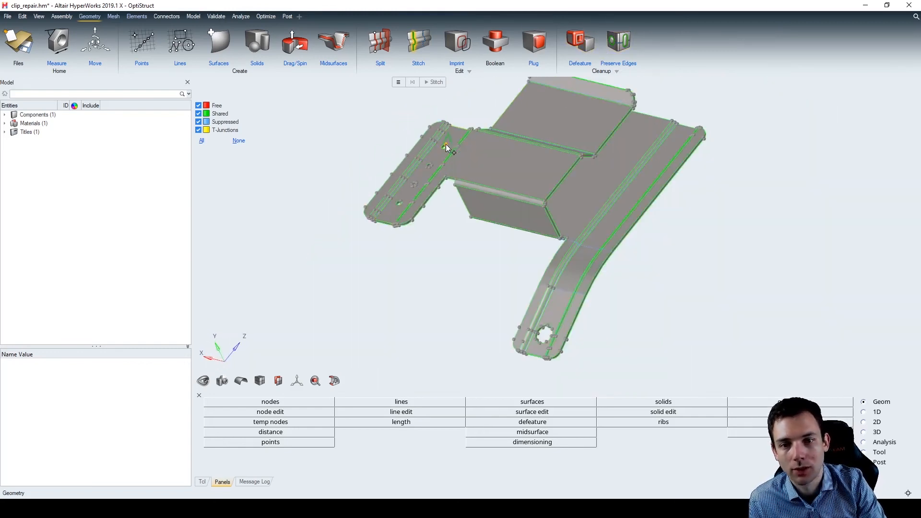
middle_click_drag(476, 123, 422, 169)
scroll(418, 173, "up", 5)
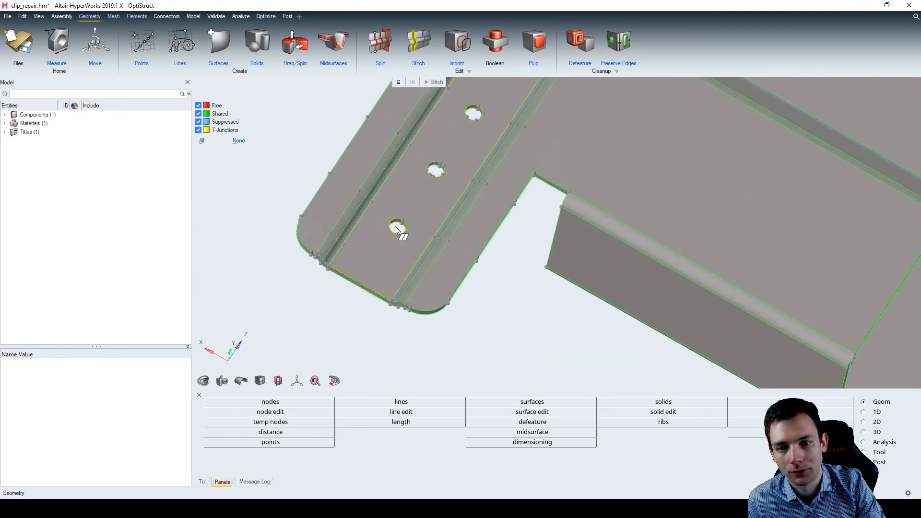
scroll(438, 186, "down", 4)
left_click(585, 40)
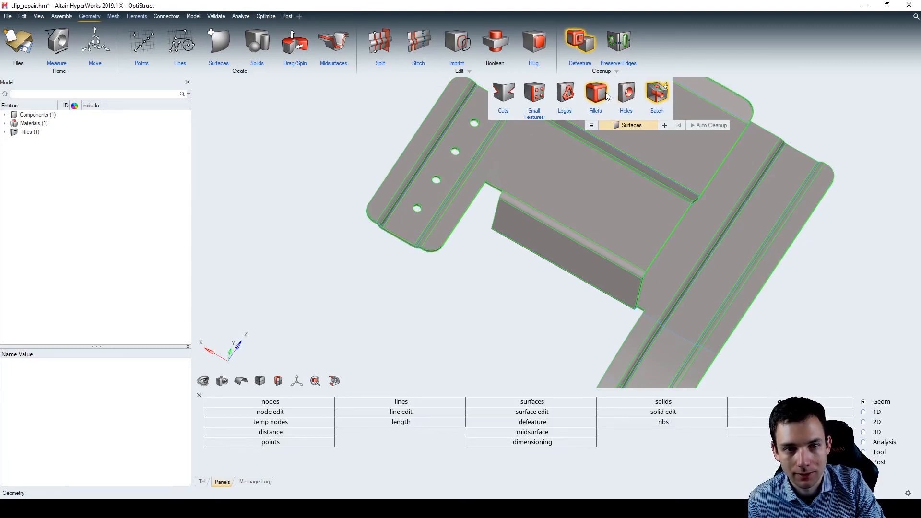
left_click(627, 94)
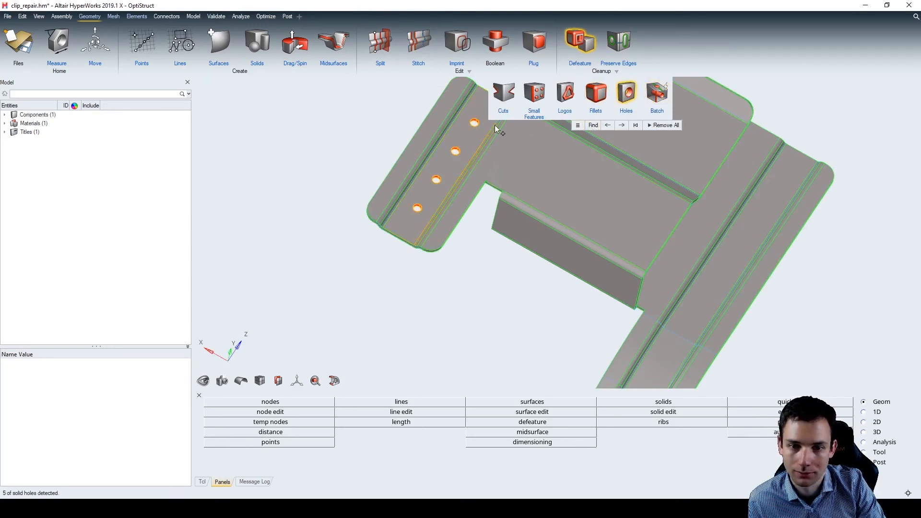
left_click(578, 125)
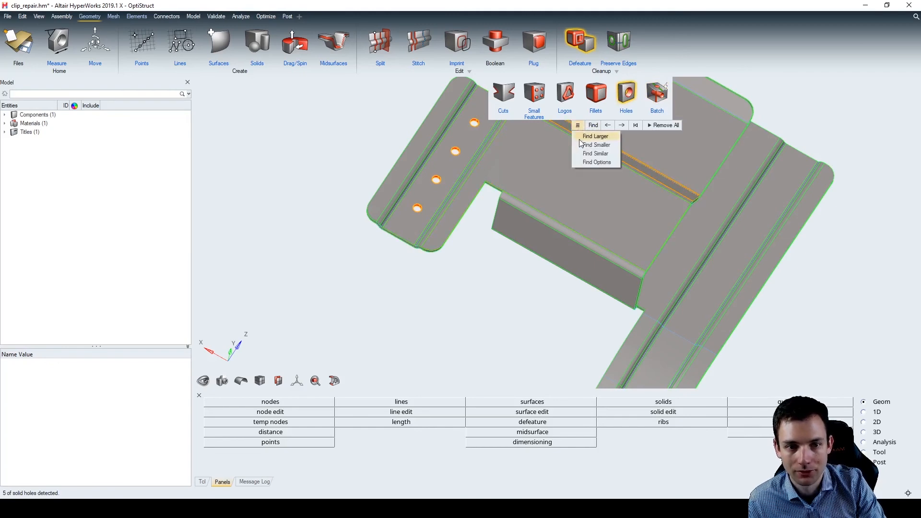
left_click(596, 162)
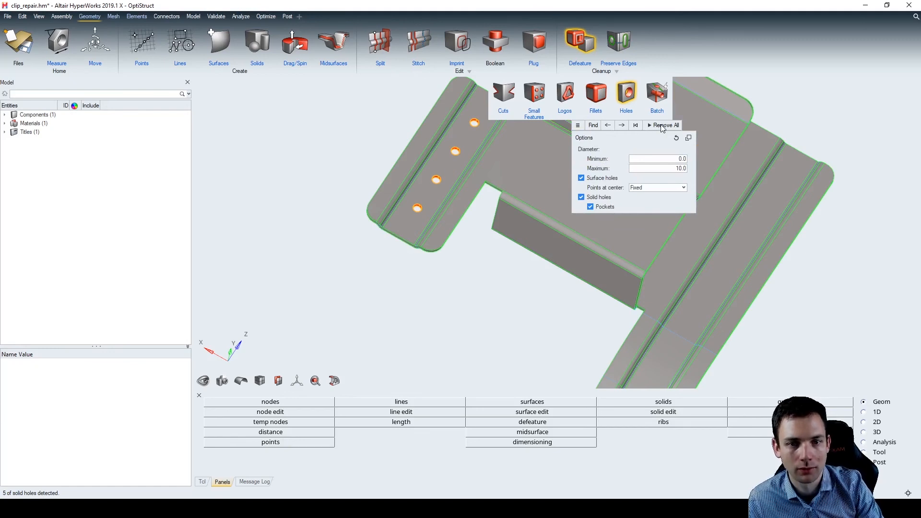
Cycle through the detected holes to review the arm's large hole and the small flange holes.
left_click(623, 125)
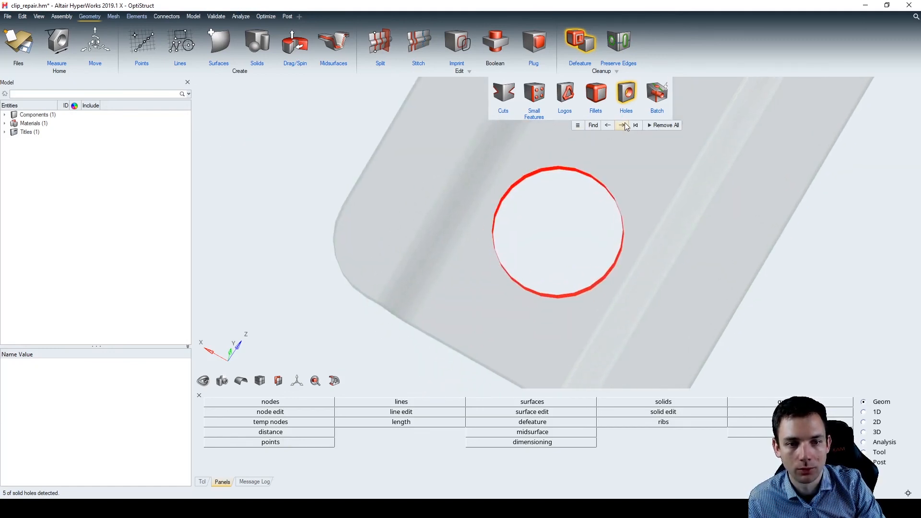
left_click(625, 126)
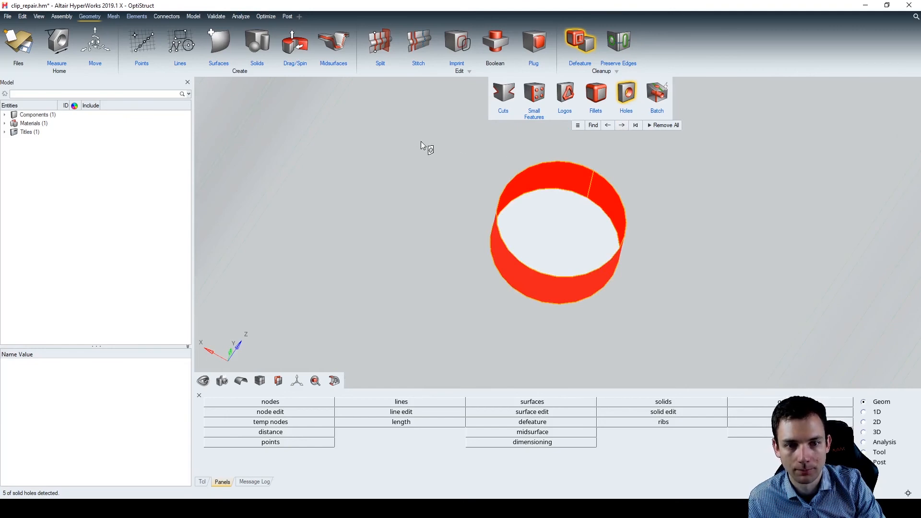
scroll(448, 163, "down", 6)
scroll(455, 173, "up", 2)
scroll(464, 167, "down", 2)
scroll(438, 203, "up", 4)
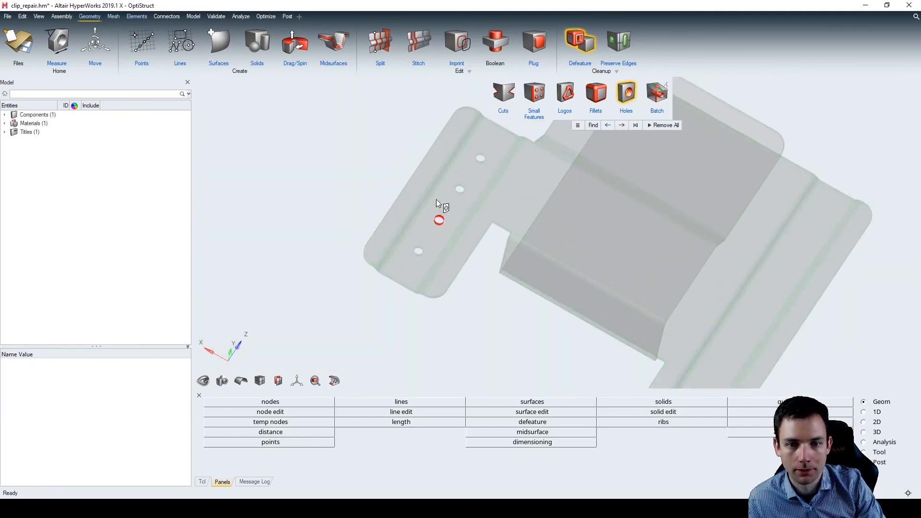
Remove the four small flange holes and the arm's large hole one by one.
left_click(445, 222)
scroll(586, 225, "down", 5)
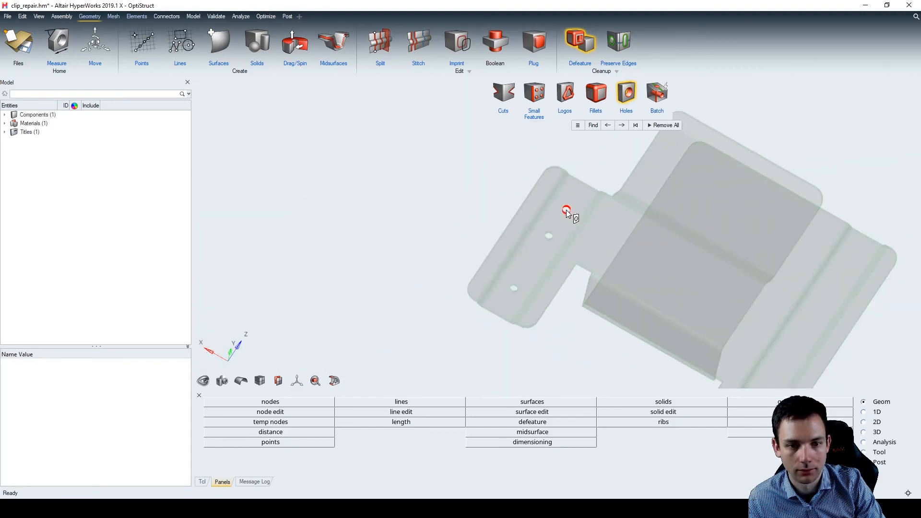
scroll(571, 212, "up", 5)
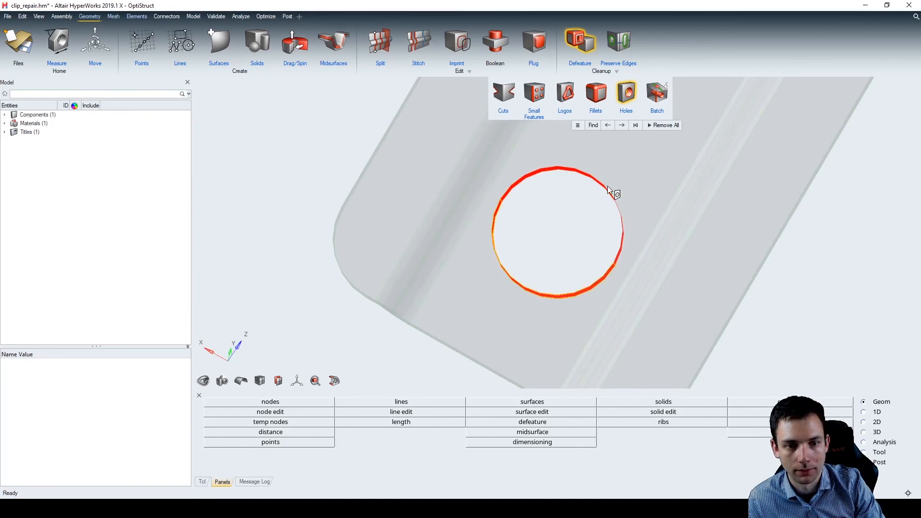
left_click_drag(600, 185, 593, 196, "ctrl")
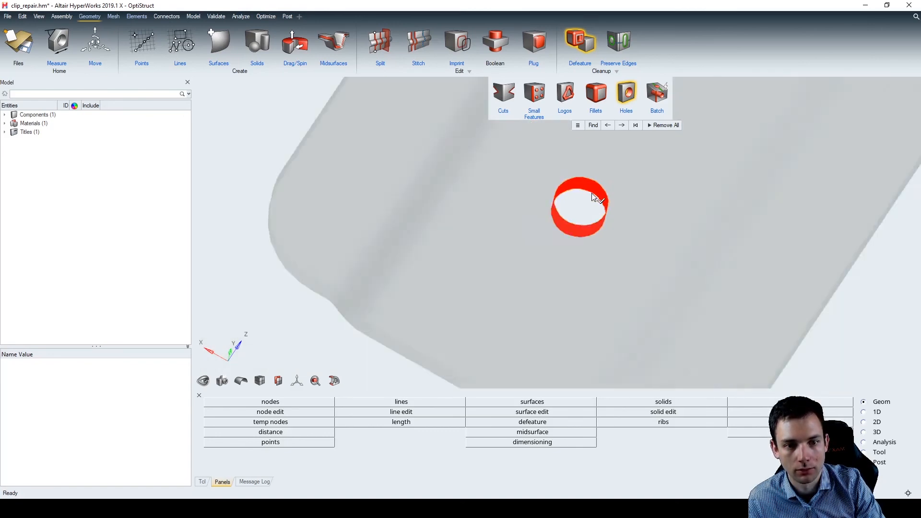
scroll(593, 195, "down", 3)
left_click(590, 194)
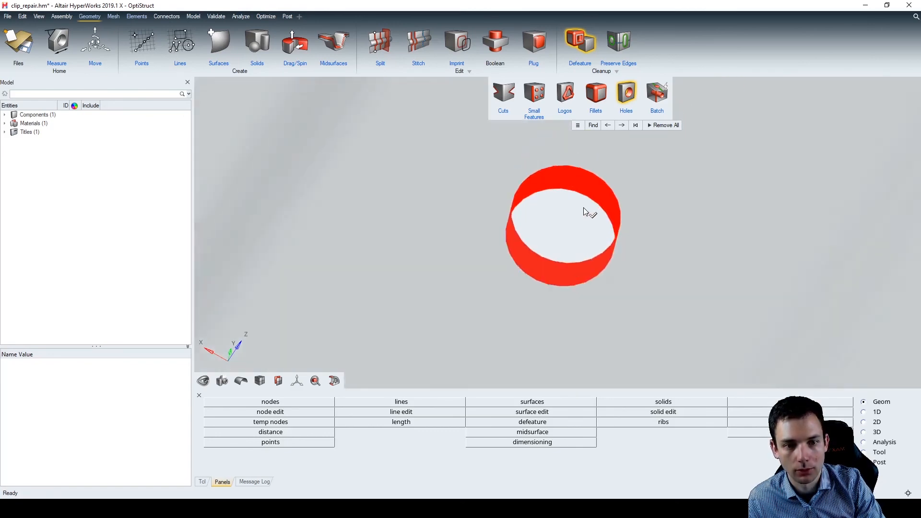
scroll(582, 206, "down", 5)
scroll(581, 205, "up", 2)
scroll(582, 206, "up", 3)
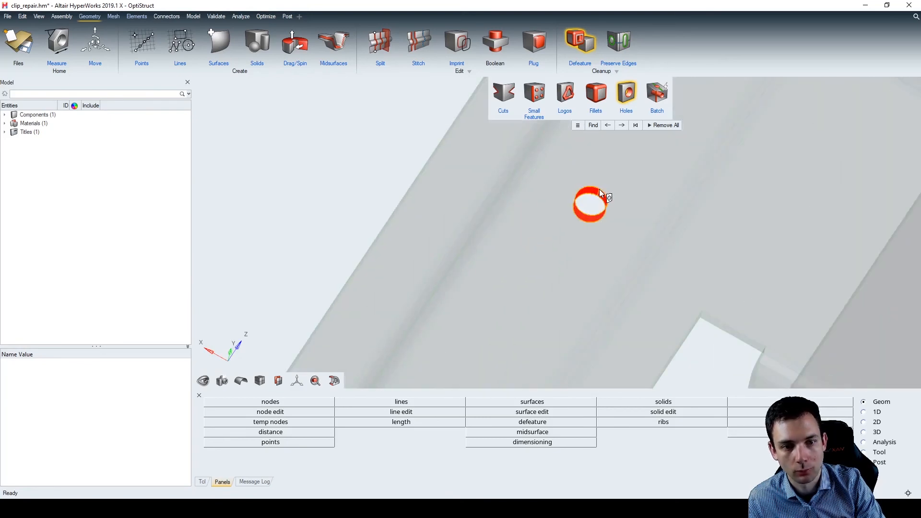
left_click(599, 193)
scroll(581, 205, "down", 5)
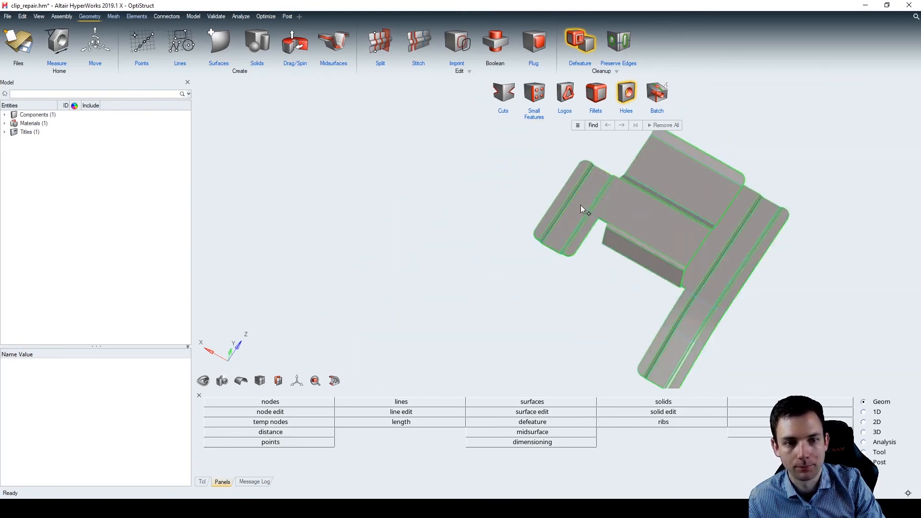
scroll(655, 282, "down", 5)
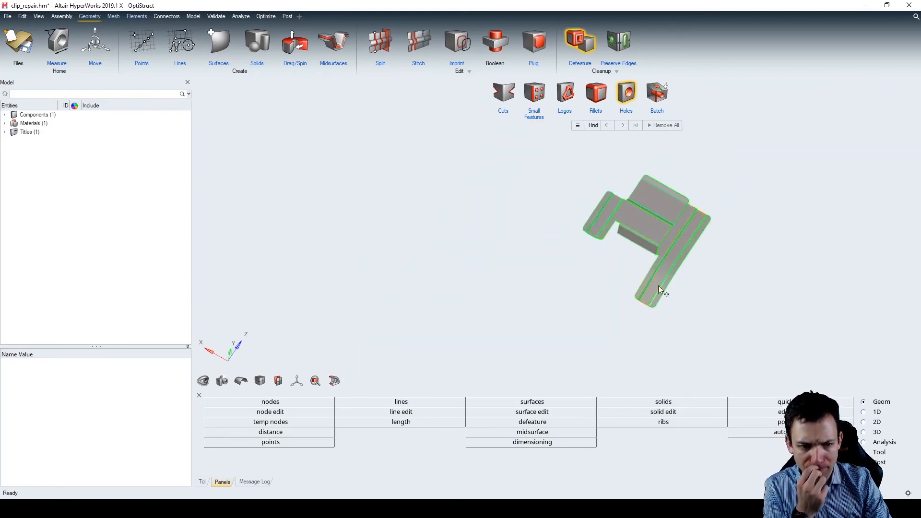
Undo the removal of the flange holes and the arm's large hole.
scroll(659, 283, "up", 4)
key("ctrl+z")
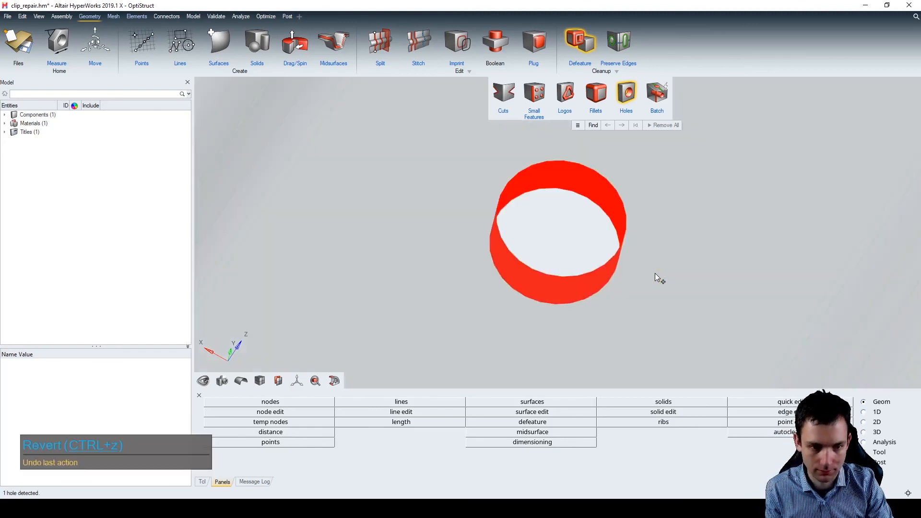
scroll(609, 246, "down", 5)
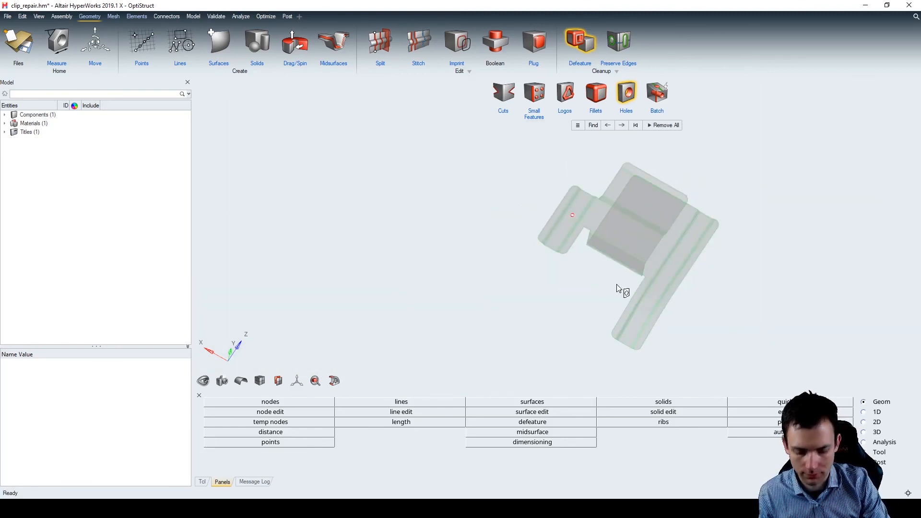
key("ctrl+z")
scroll(634, 275, "down", 8)
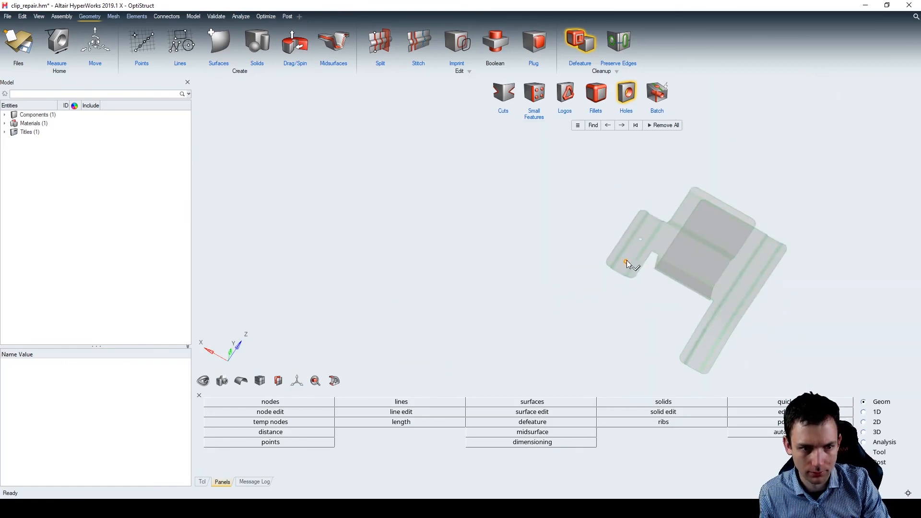
scroll(627, 259, "up", 6)
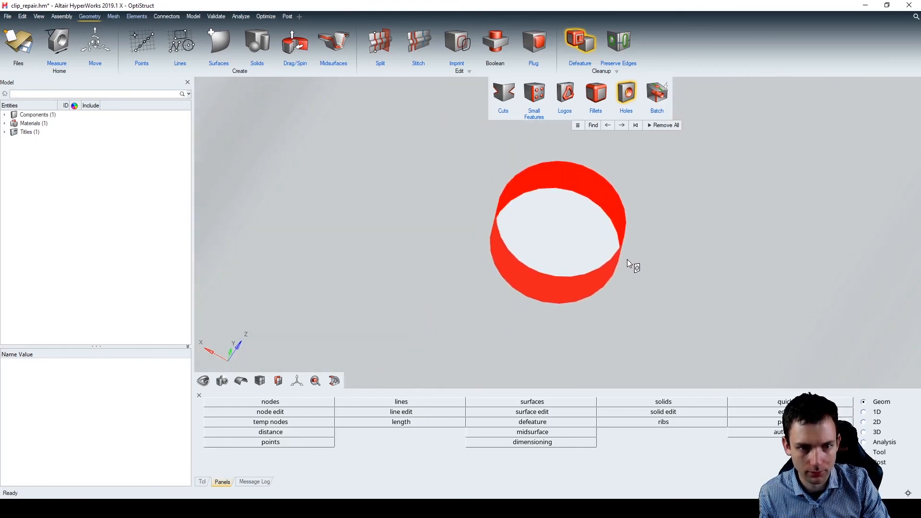
key("ctrl+z")
scroll(627, 259, "down", 10)
scroll(624, 256, "down", 4)
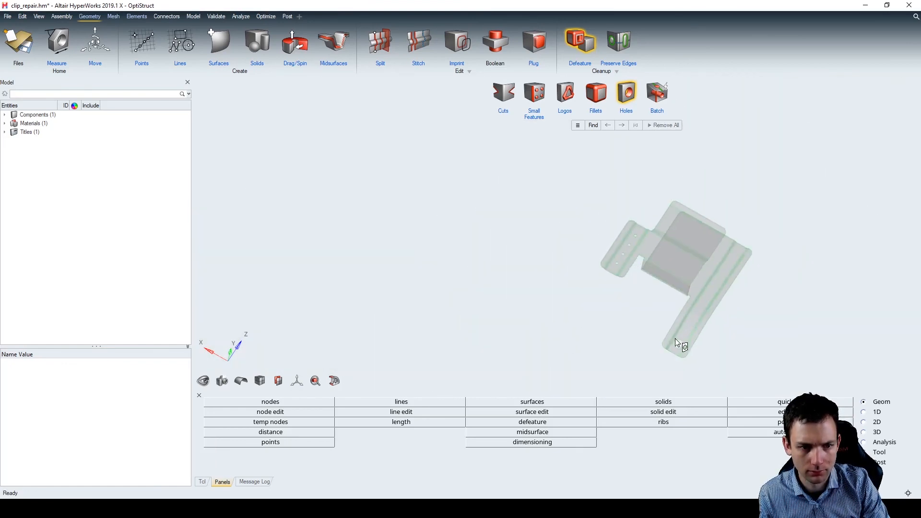
scroll(646, 231, "up", 3)
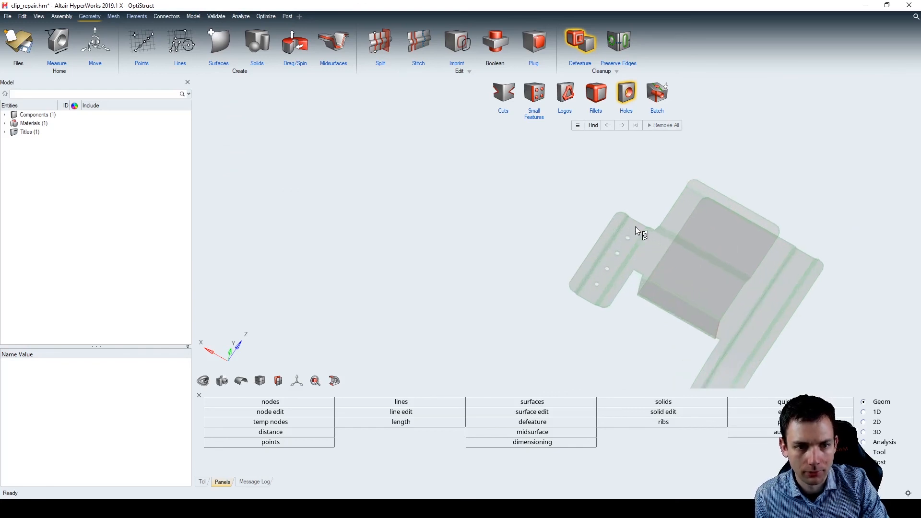
Find the clip's holes again, examine the highlighted ones on the flange, and clear the detection.
left_click(593, 126)
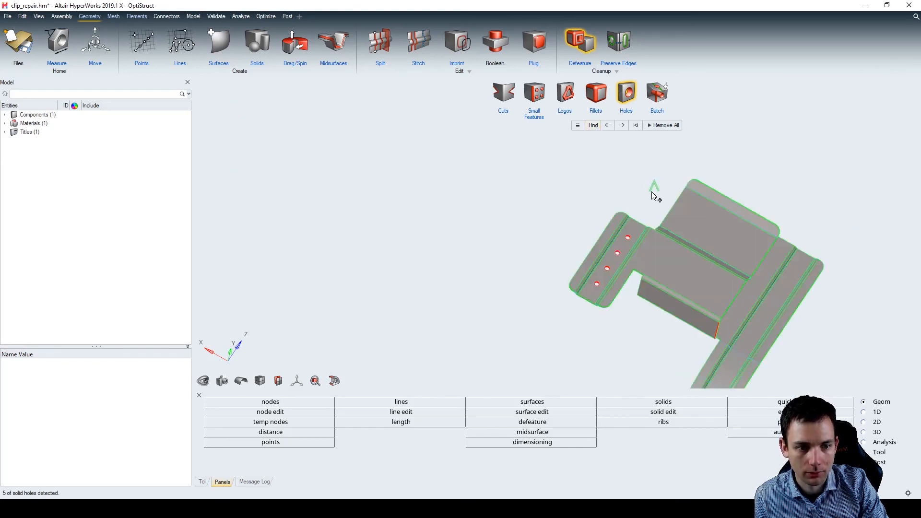
right_click_drag(657, 211, 654, 203)
scroll(695, 265, "up", 5)
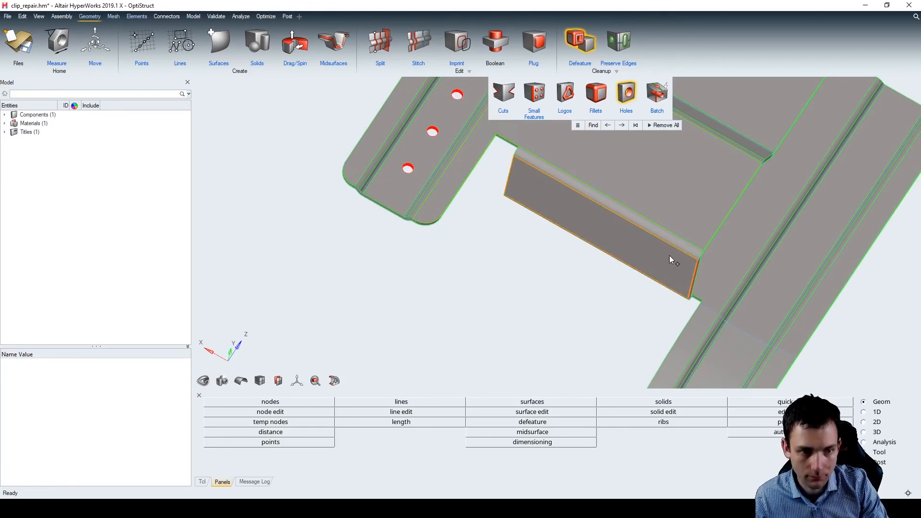
key("Escape")
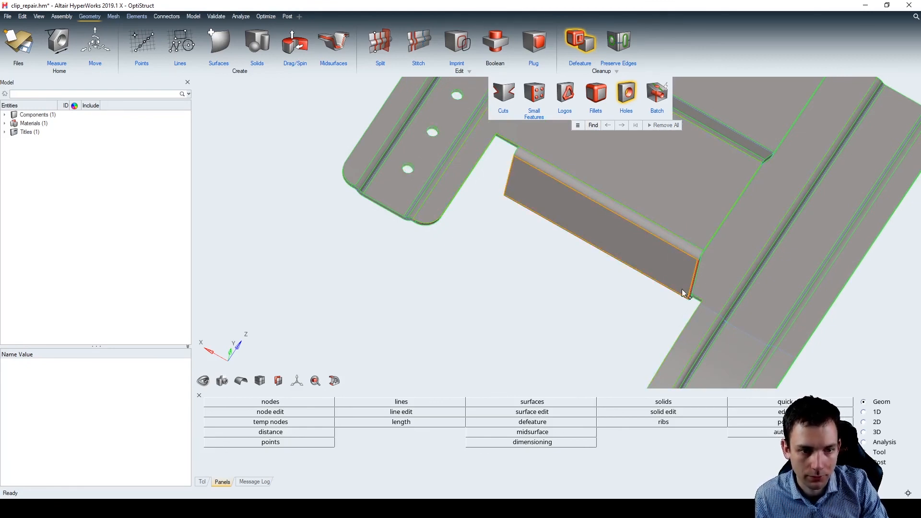
Stitch the side wall's free edge to the adjacent thickness surface again and check the rest of the clip.
scroll(690, 288, "up", 5)
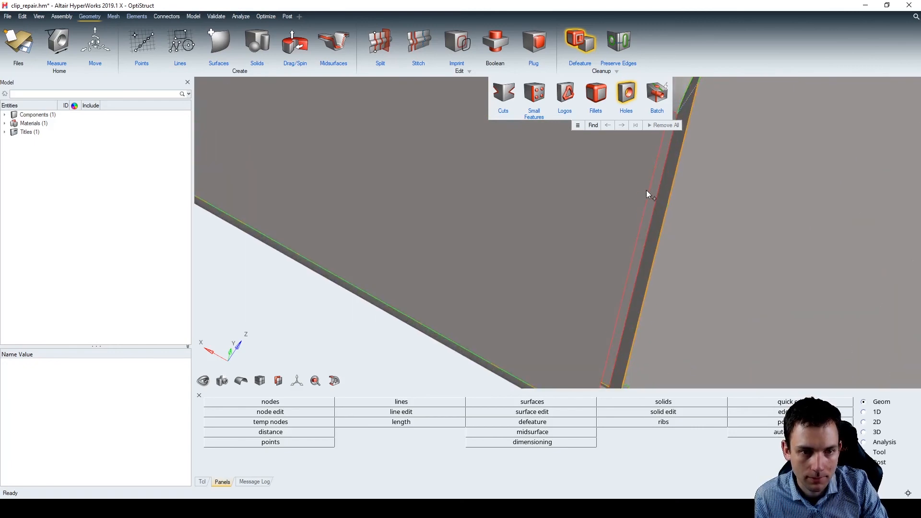
scroll(584, 267, "down", 4)
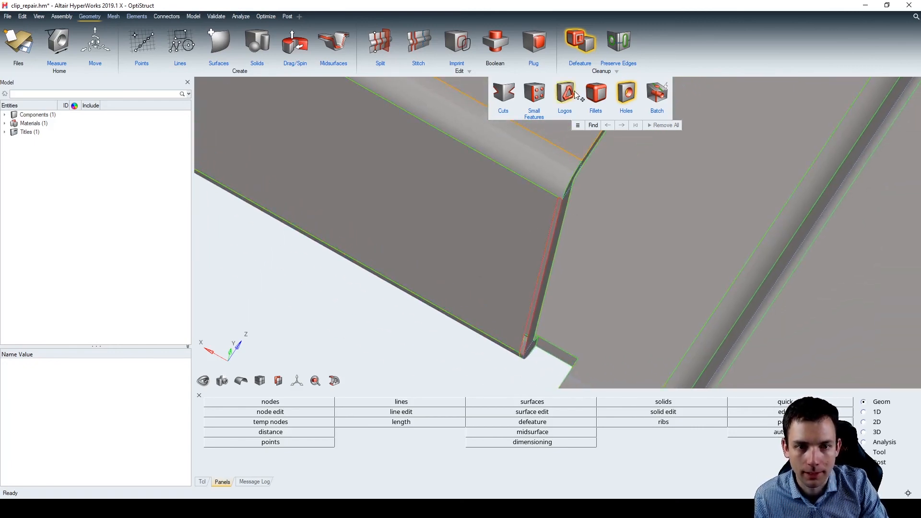
left_click(417, 43)
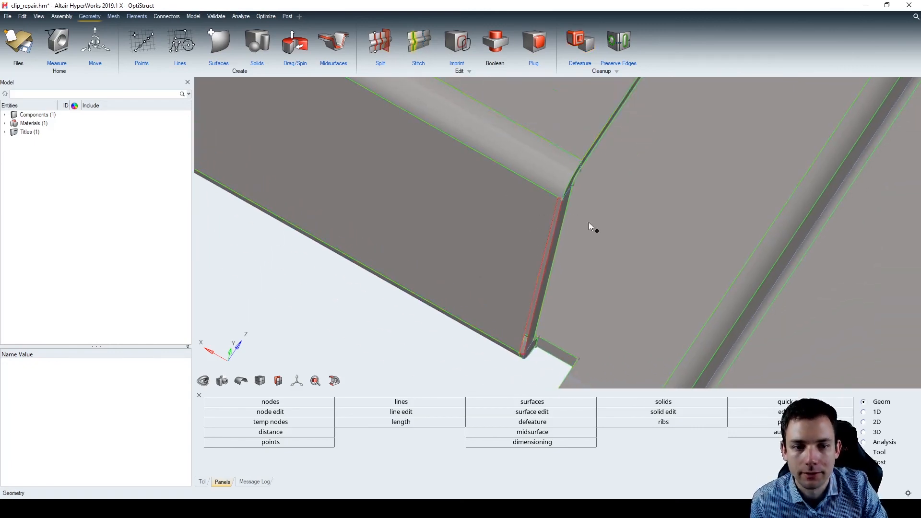
scroll(544, 191, "up", 4)
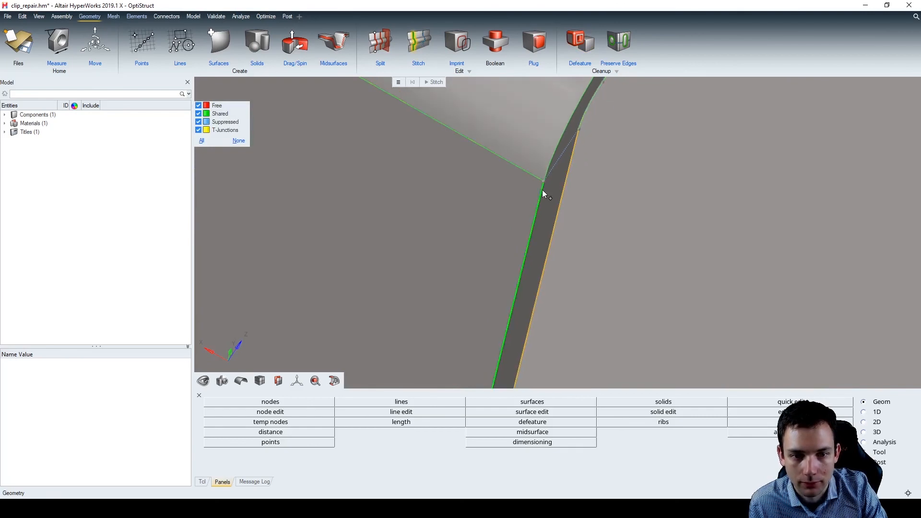
scroll(552, 199, "down", 5)
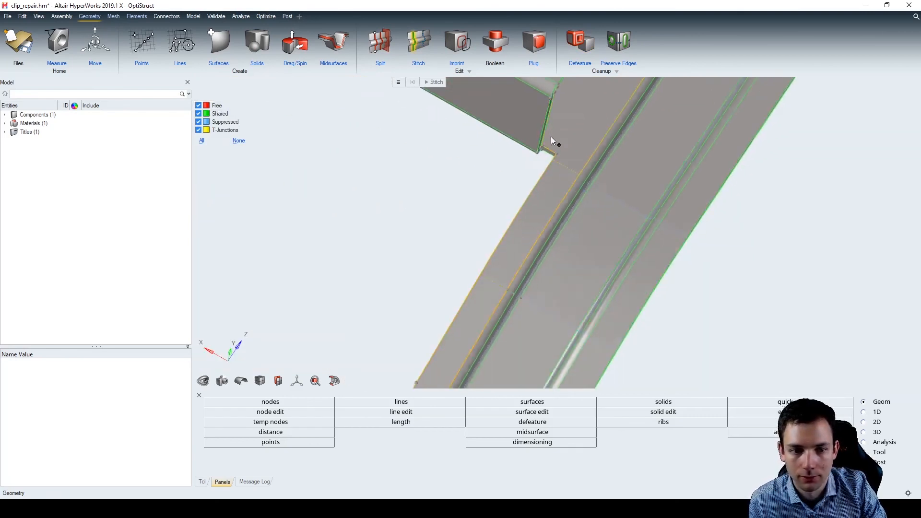
scroll(559, 250, "down", 3)
scroll(491, 148, "up", 5)
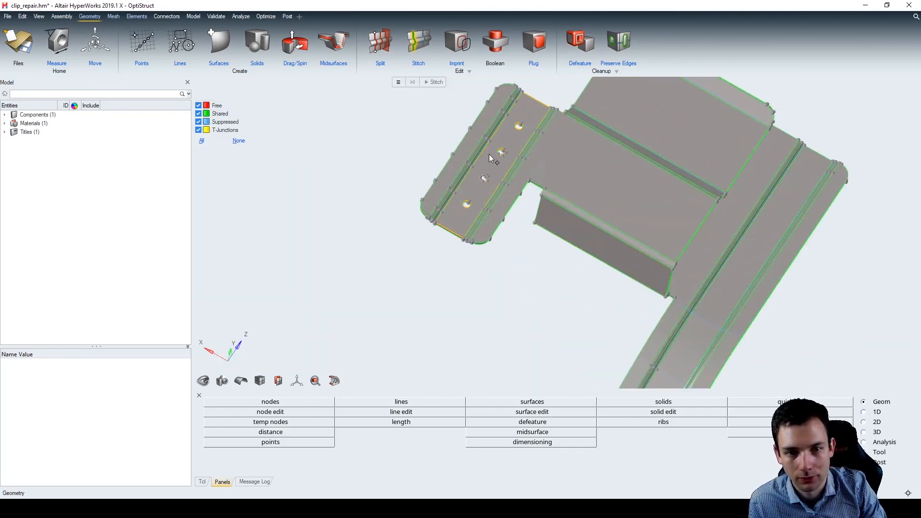
Measure the diameter of the arm's large hole between two opposite points on its edge.
scroll(509, 221, "down", 3)
scroll(577, 288, "up", 5)
key("F4")
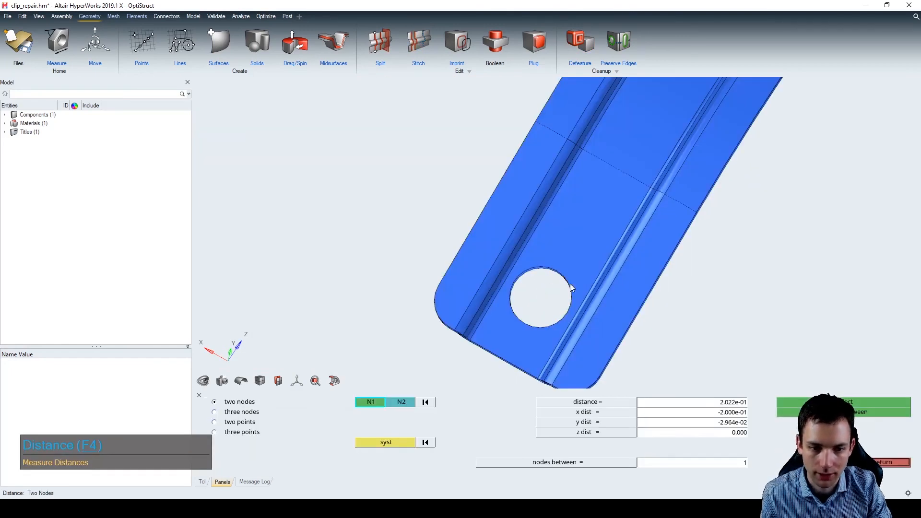
left_click(564, 279)
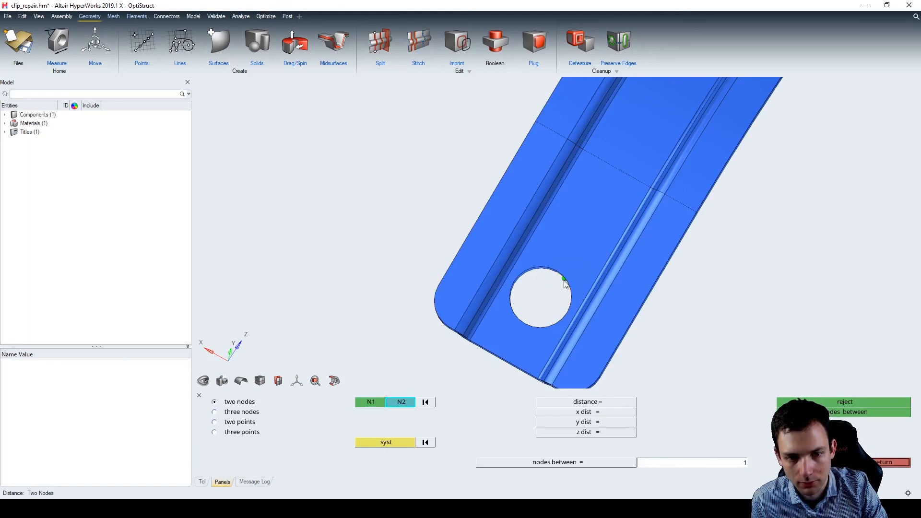
left_click(516, 314)
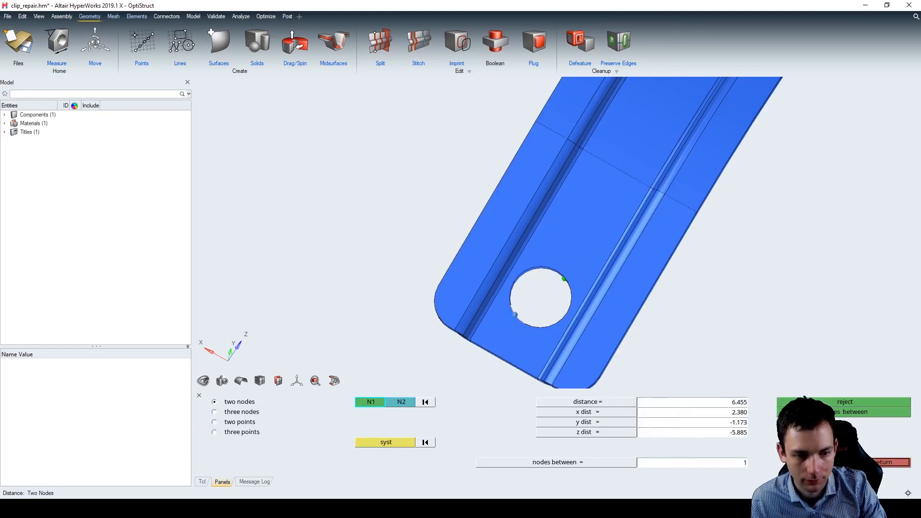
left_click(887, 466)
Limit the hole search to a maximum diameter of 5 and find the matching holes on the clip.
scroll(460, 137, "down", 4)
scroll(635, 189, "down", 5)
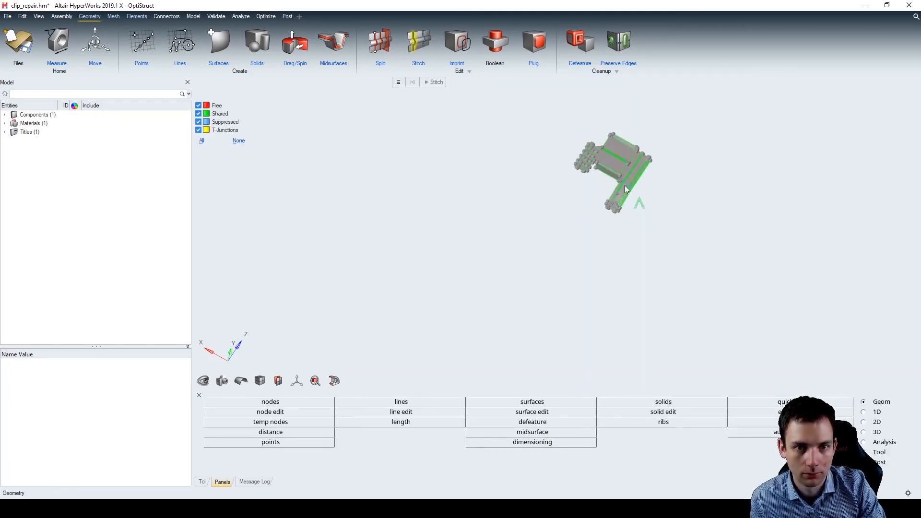
scroll(618, 177, "up", 8)
left_click(580, 42)
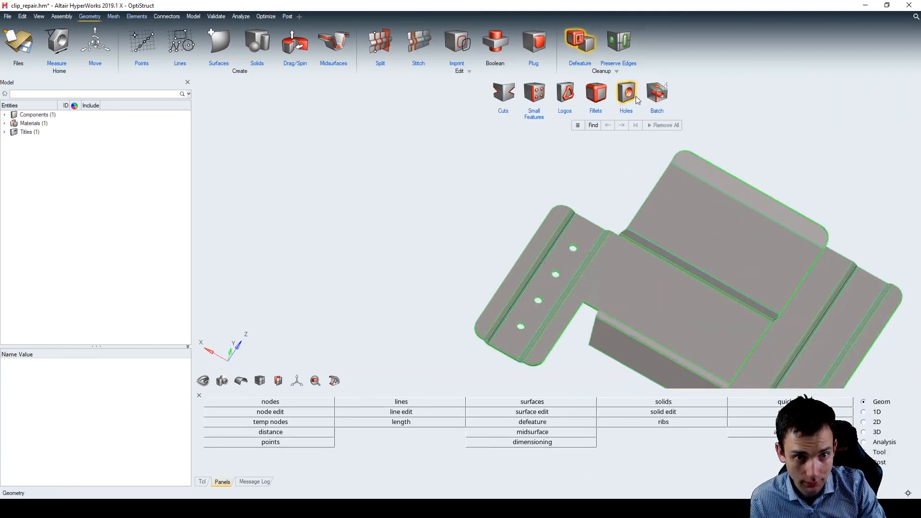
left_click(578, 125)
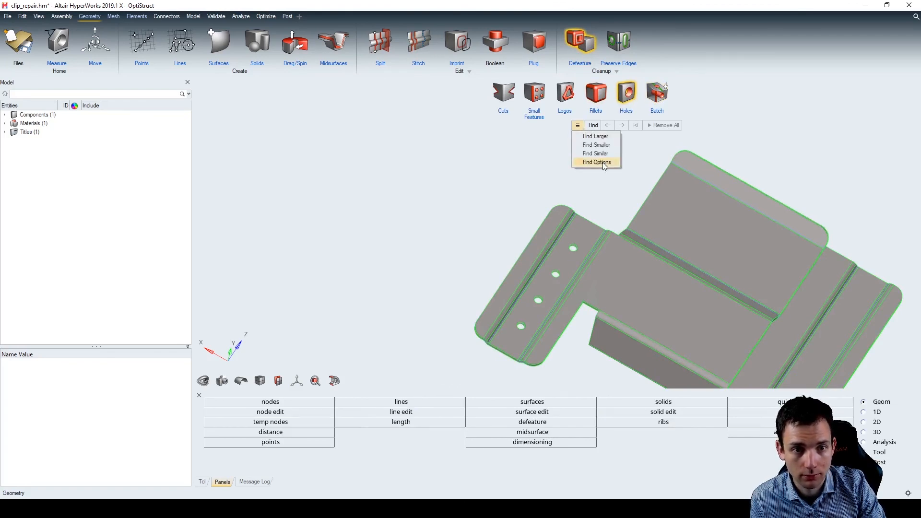
left_click(604, 163)
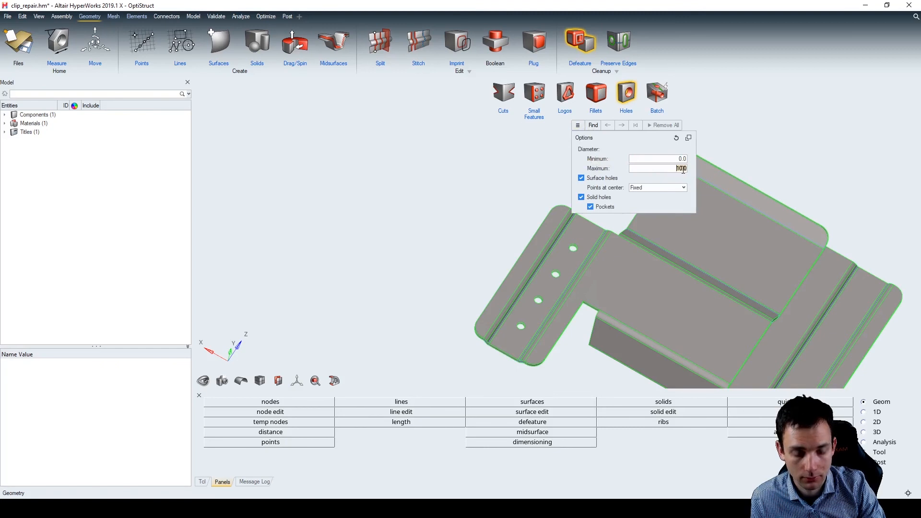
type("5")
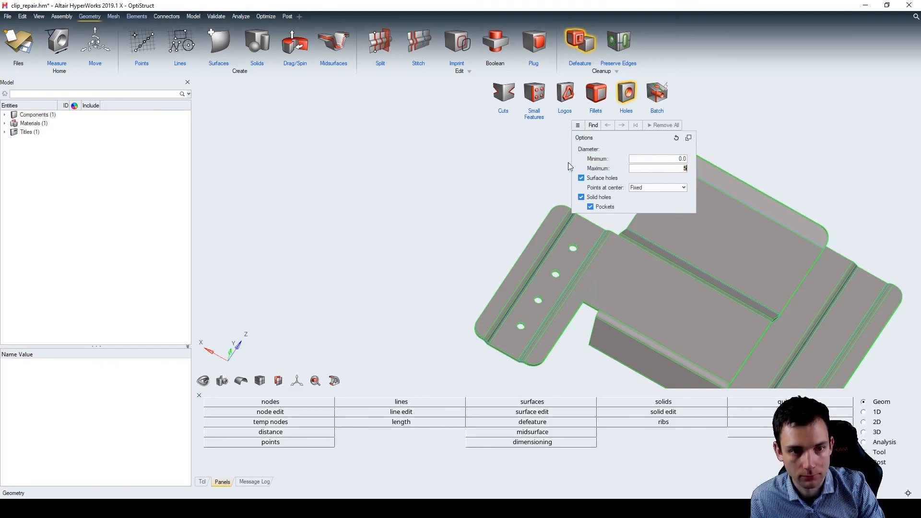
left_click(594, 126)
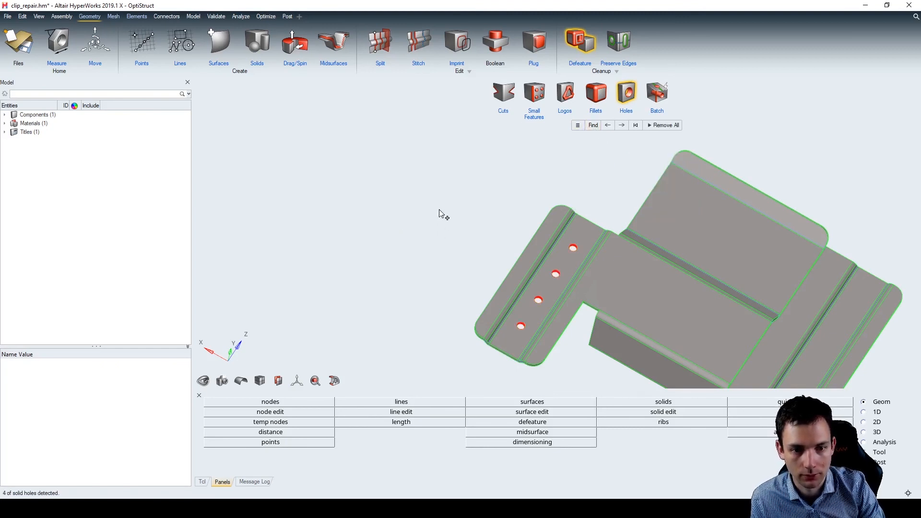
Remove all the detected small flange holes at once and inspect the clip's bends and arm.
right_click_drag(437, 209, 321, 122)
scroll(336, 151, "down", 5)
scroll(343, 175, "up", 5)
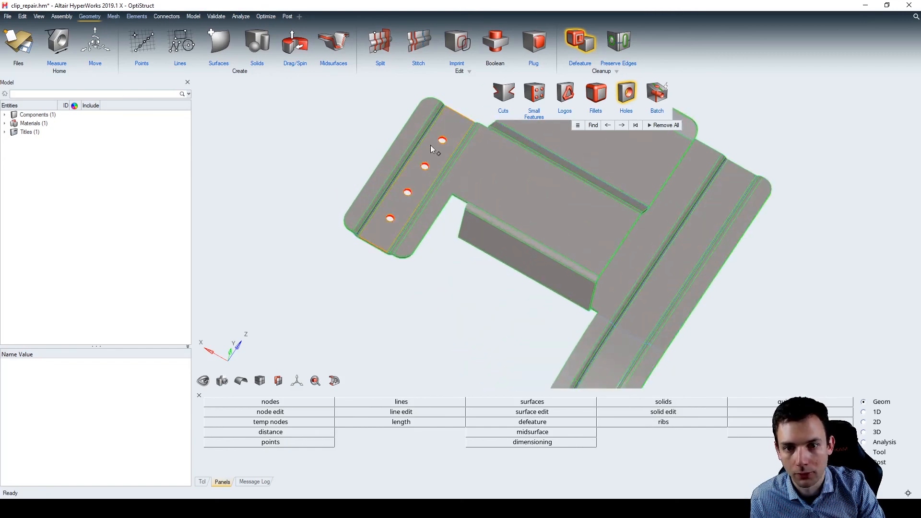
left_click(656, 127)
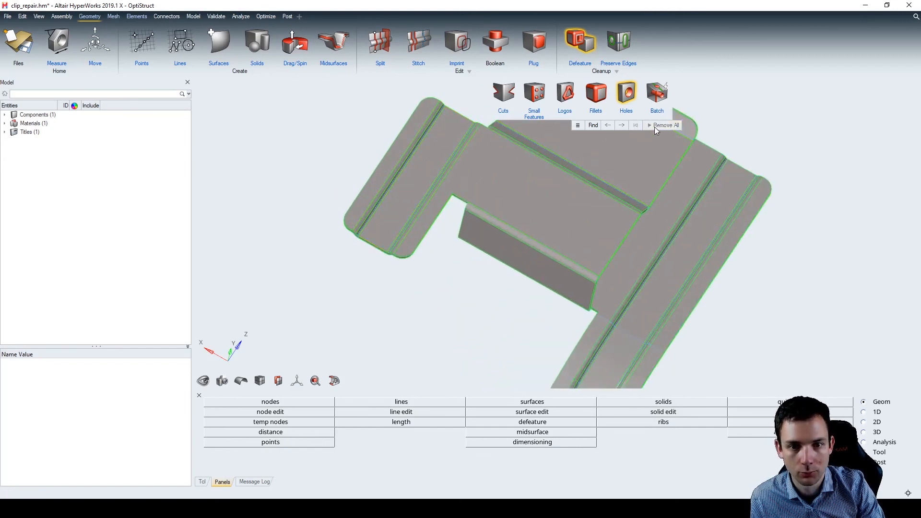
right_click_drag(433, 177, 373, 103)
scroll(387, 149, "down", 4)
right_click_drag(464, 169, 475, 223)
mouse_move(477, 231)
middle_mouse_down()
mouse_move(431, 190)
mouse_move(559, 227)
mouse_move(592, 257)
mouse_move(643, 206)
mouse_move(504, 205)
mouse_move(583, 259)
mouse_move(603, 249)
mouse_move(508, 296)
mouse_move(515, 257)
mouse_move(491, 270)
middle_mouse_up()
scroll(481, 281, "up", 6)
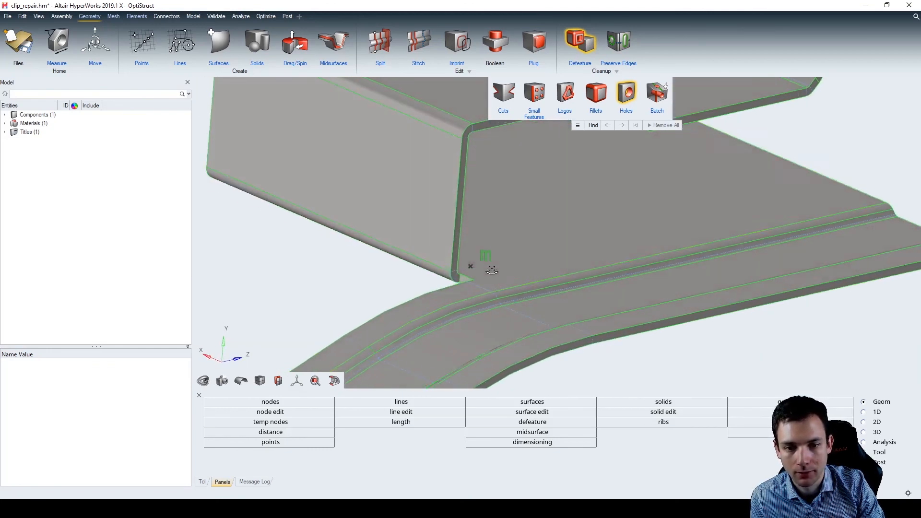
scroll(493, 255, "down", 5)
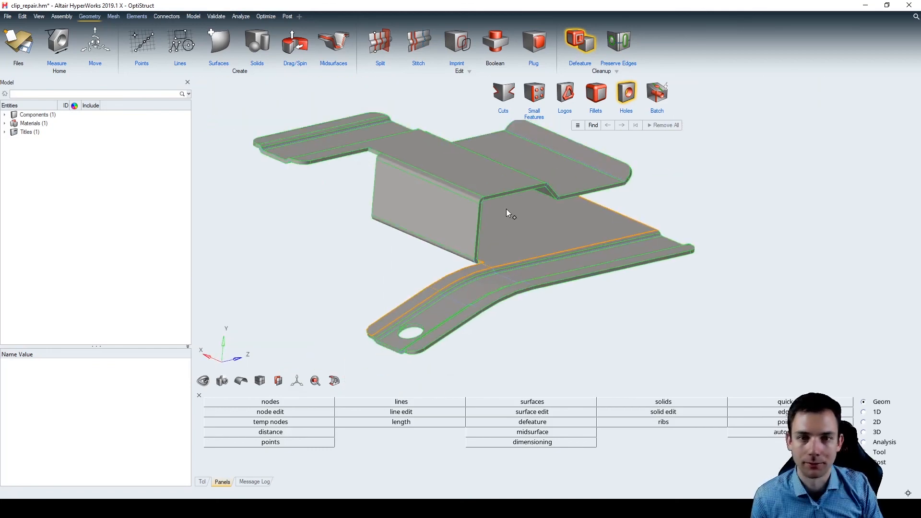